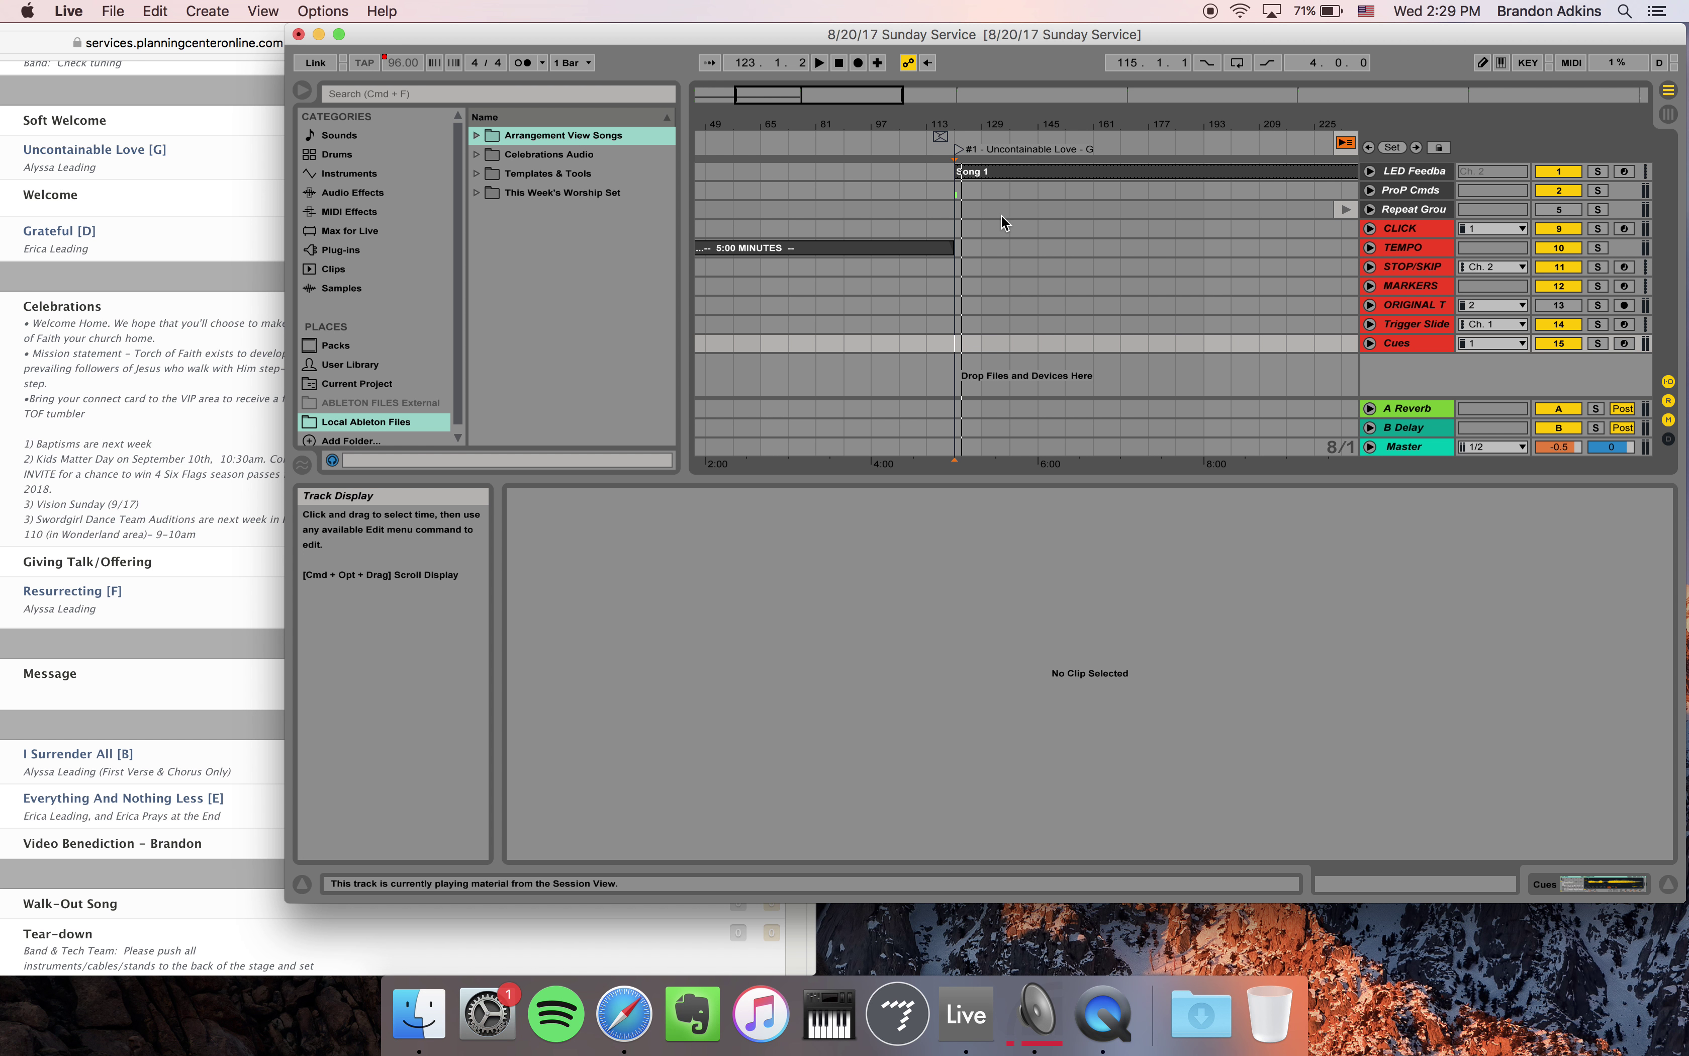
Jump to the "#1 - Uncontainable Love - G" locator and switch the set to full screen.
click(264, 11)
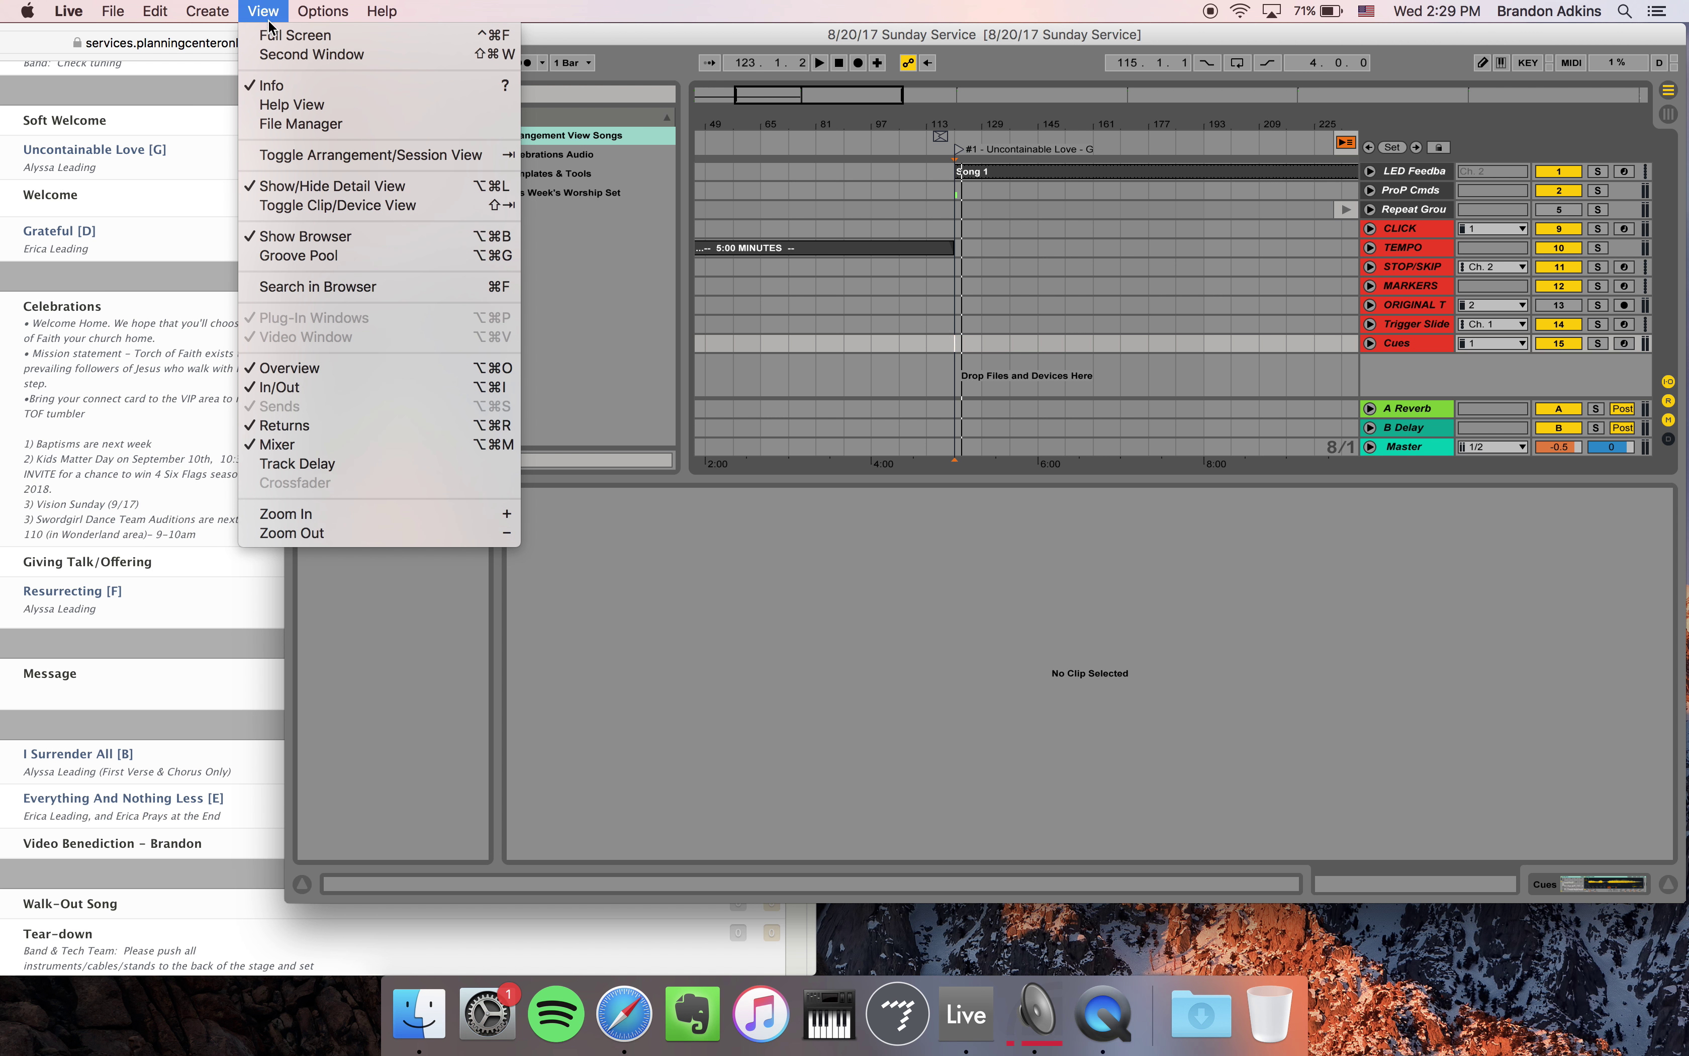
click(270, 11)
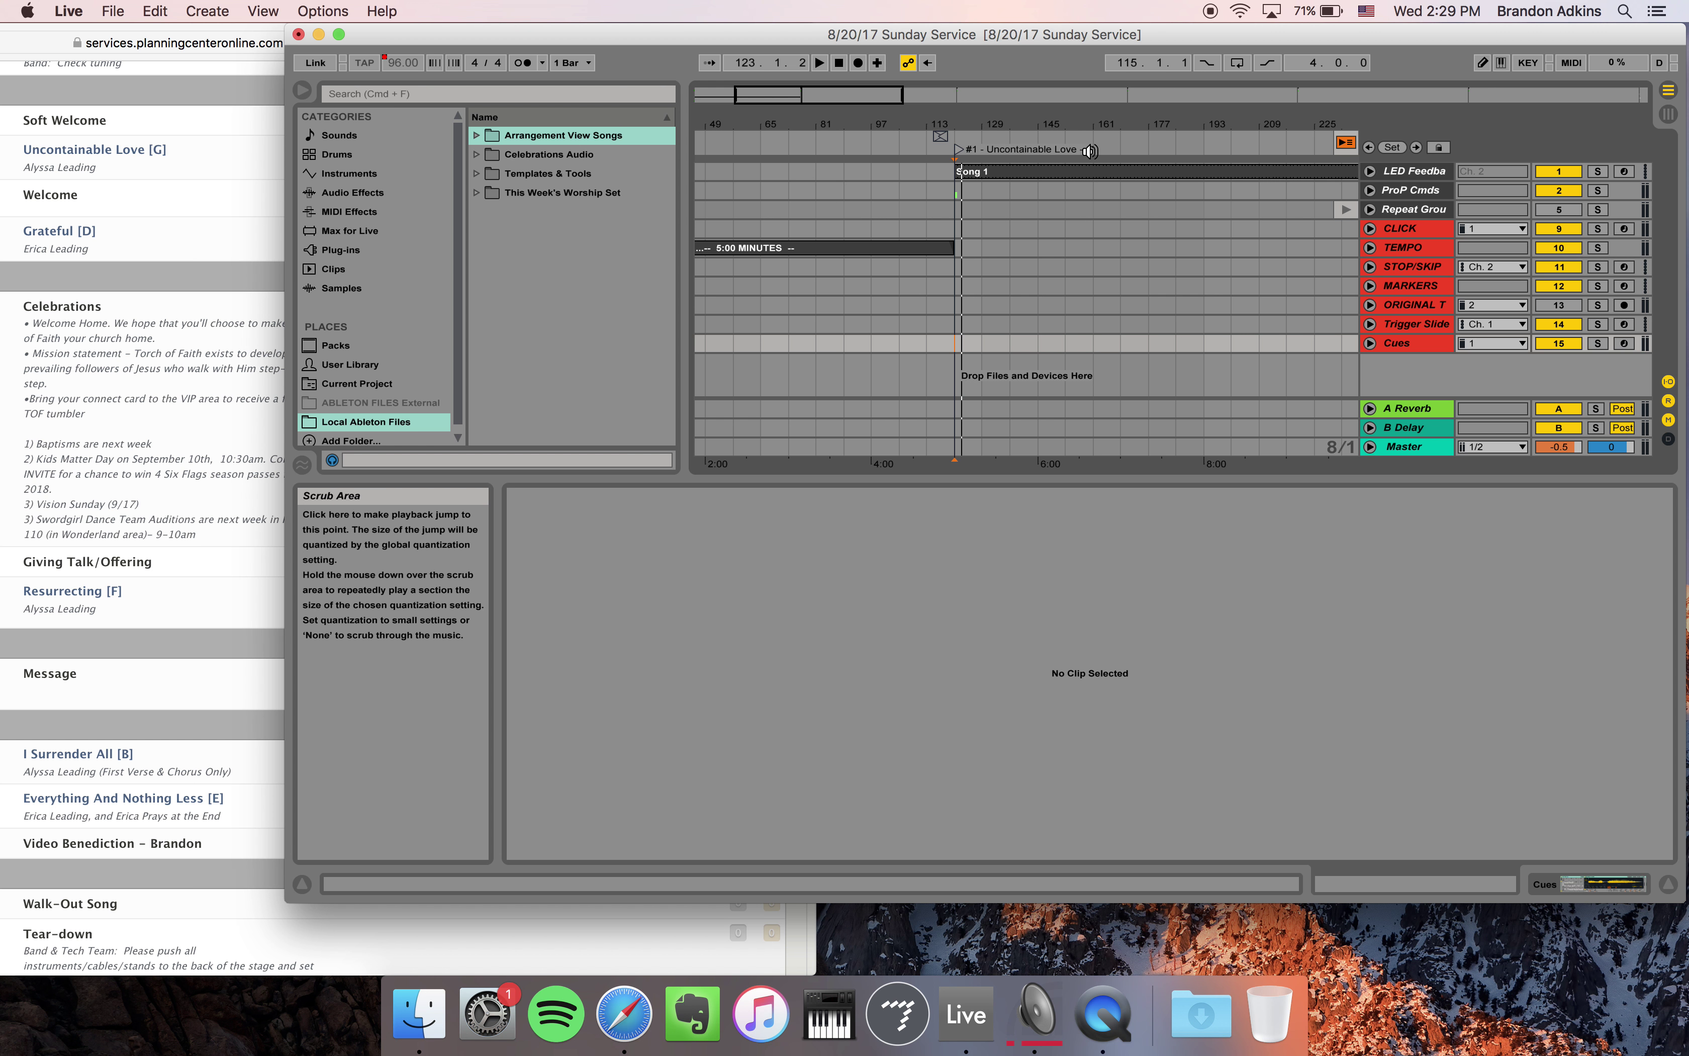
click(958, 149)
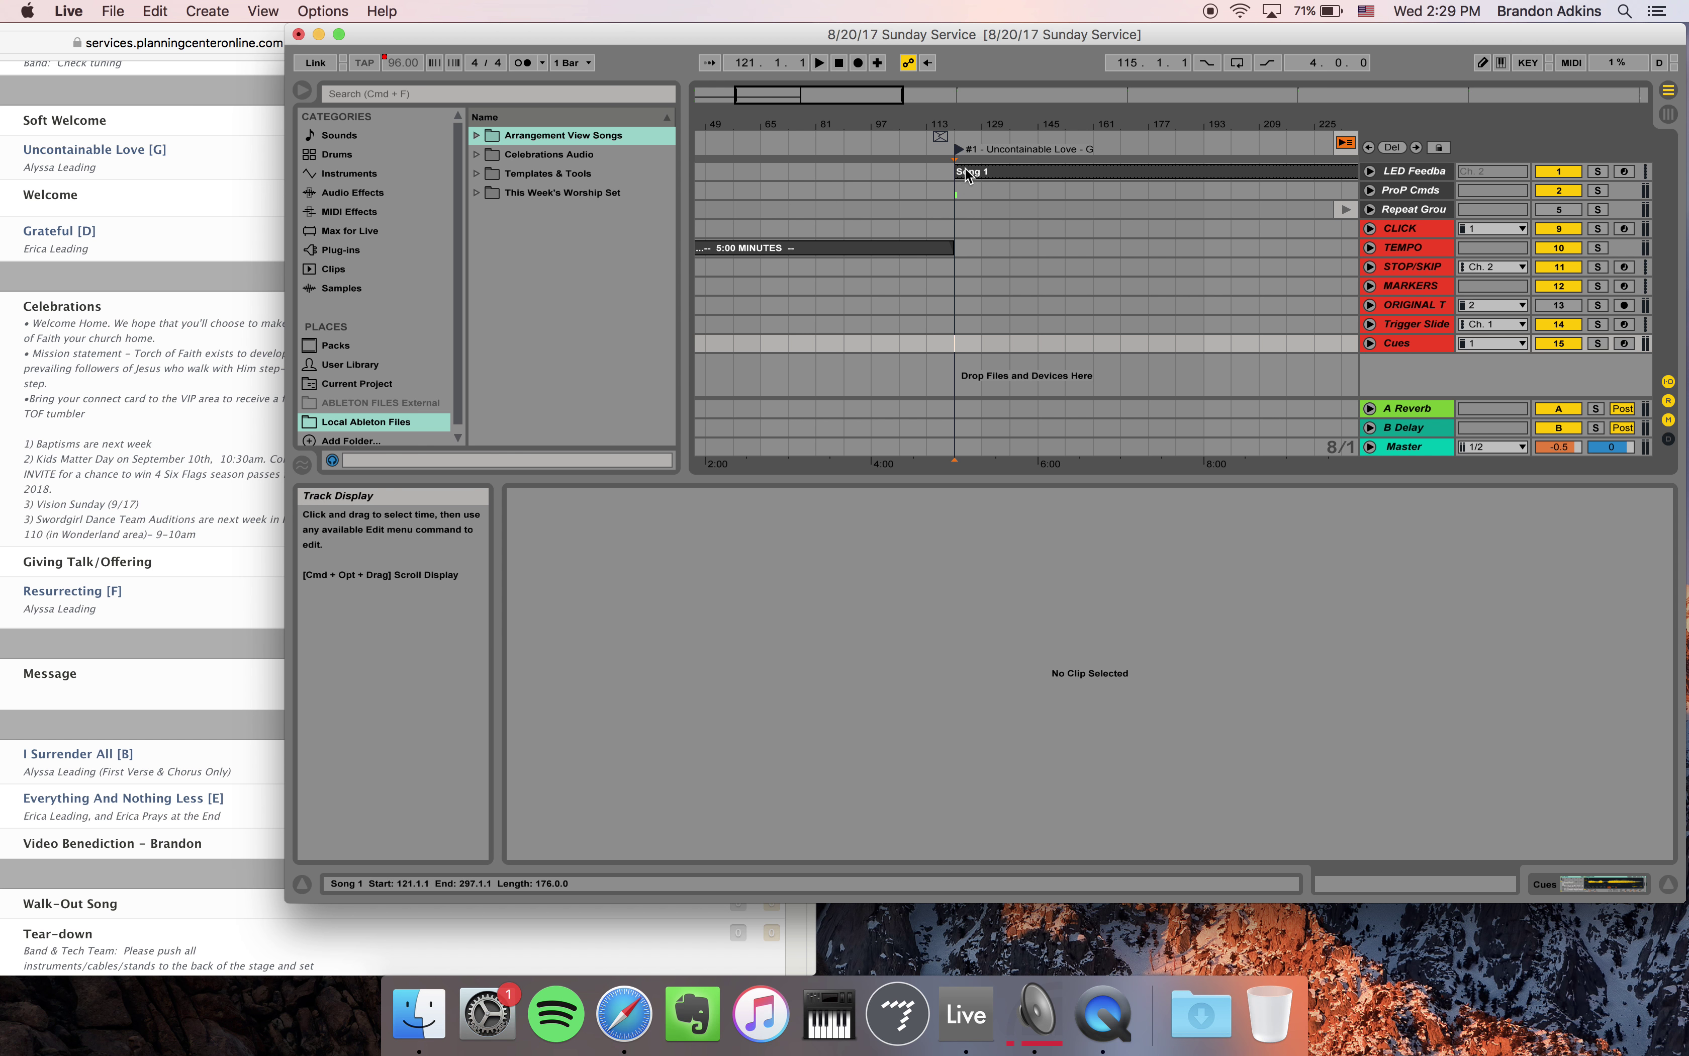
click(271, 9)
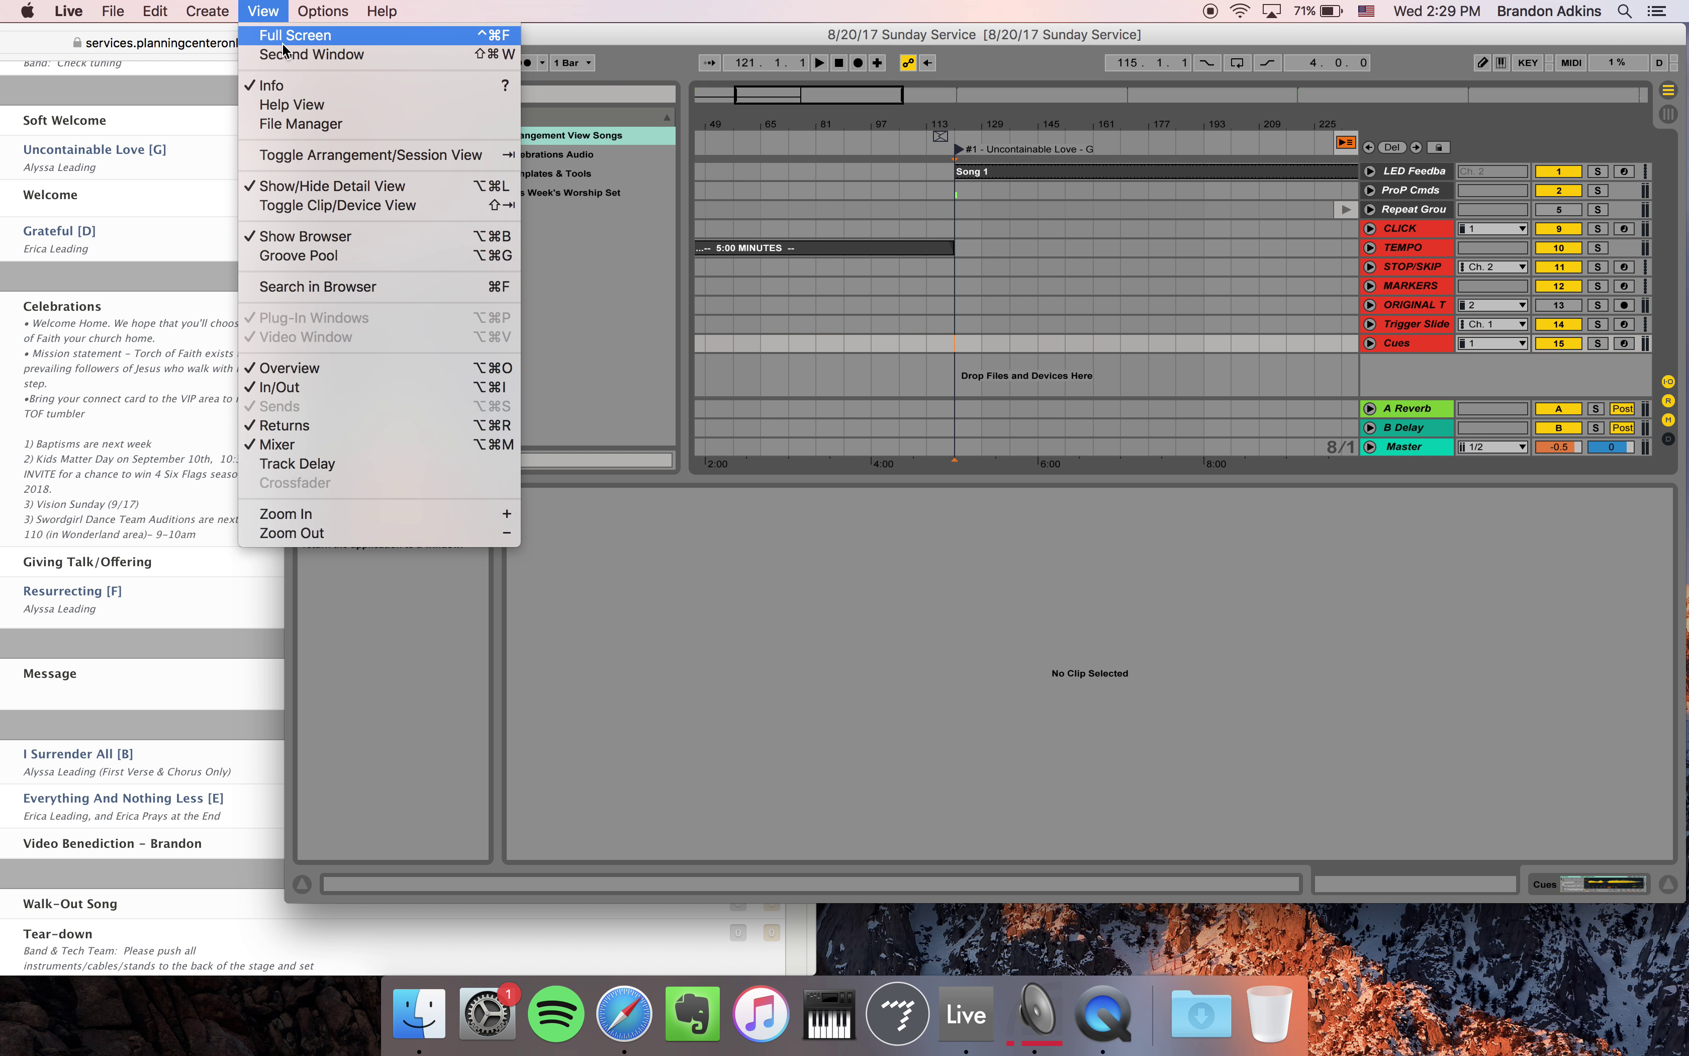
click(282, 36)
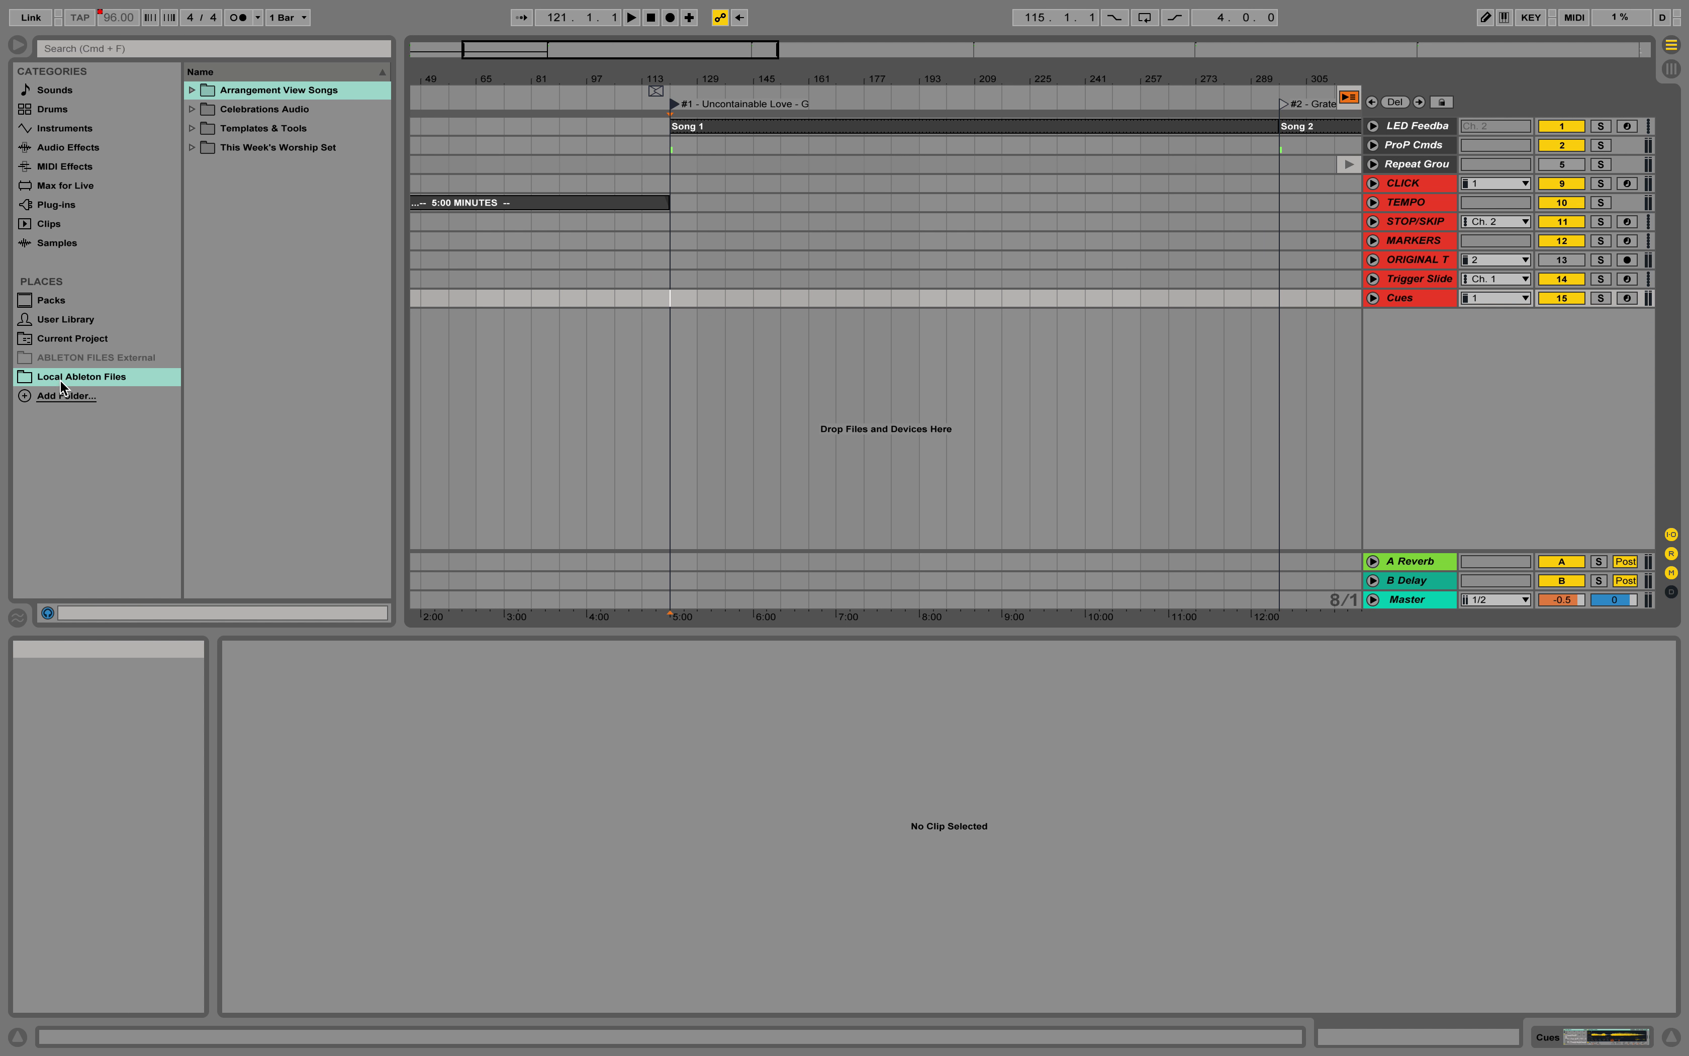
Browse Local Ableton Files and expand the Arrangement View Songs folder to find the Uncontainable Love project.
click(97, 375)
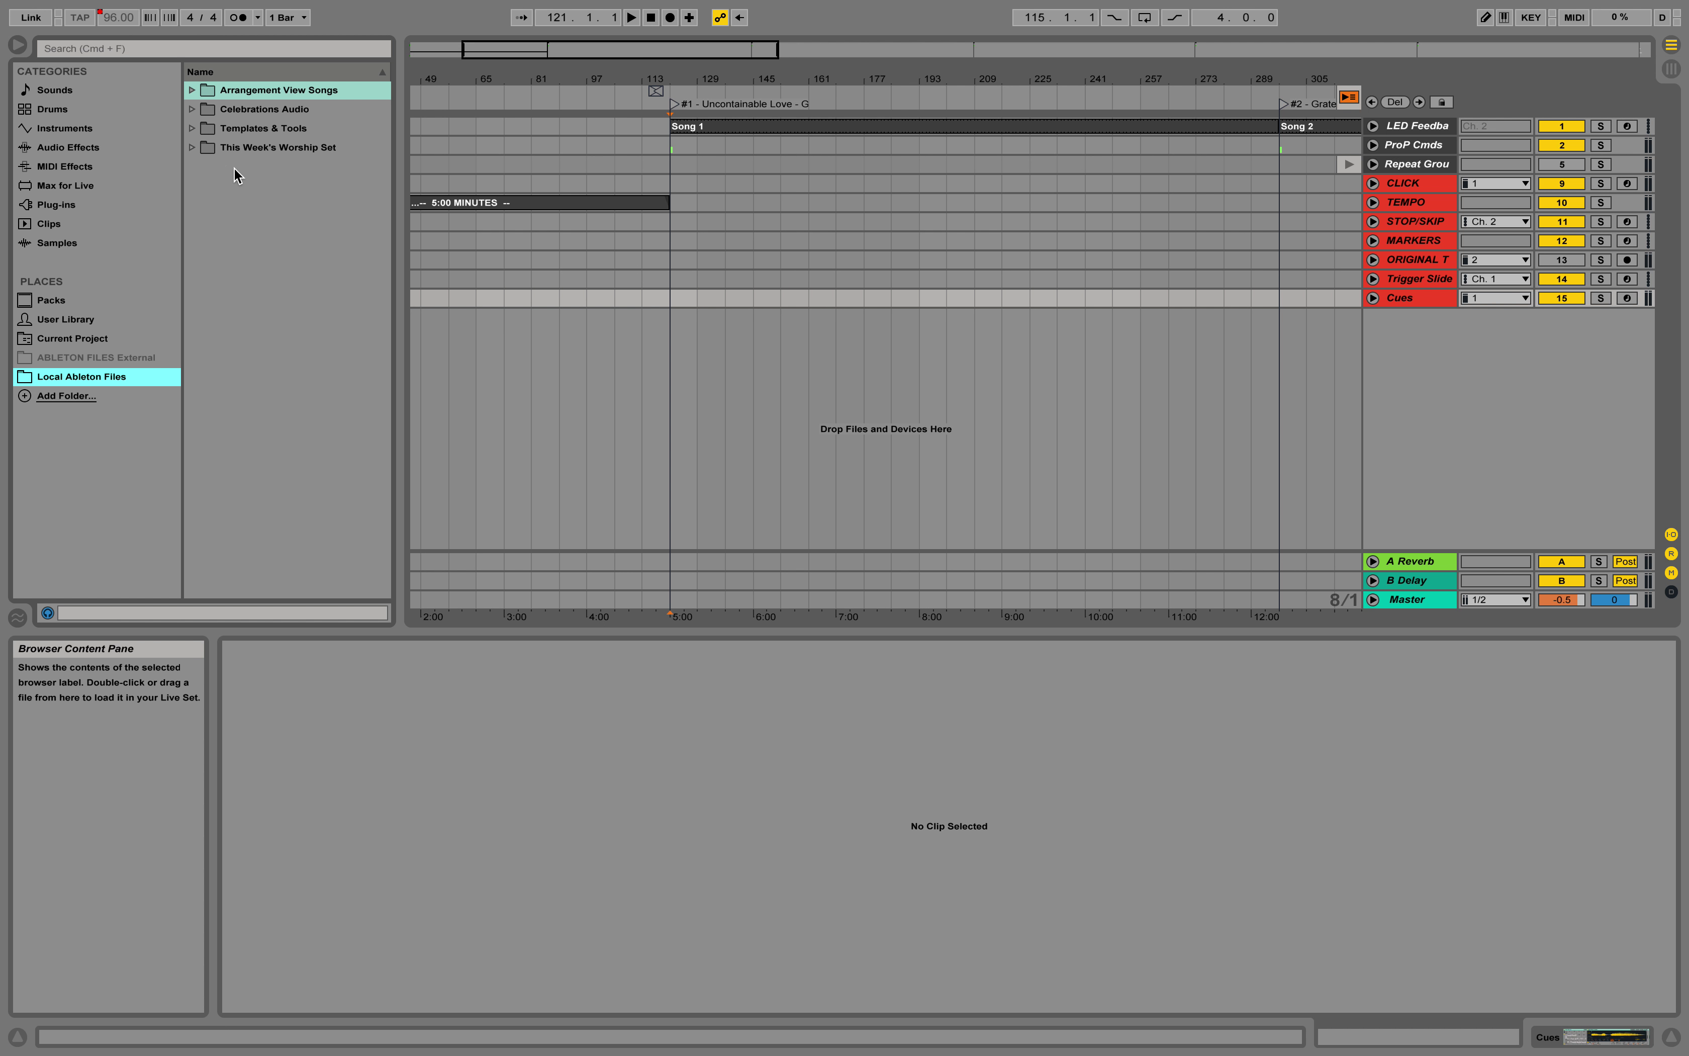
click(191, 148)
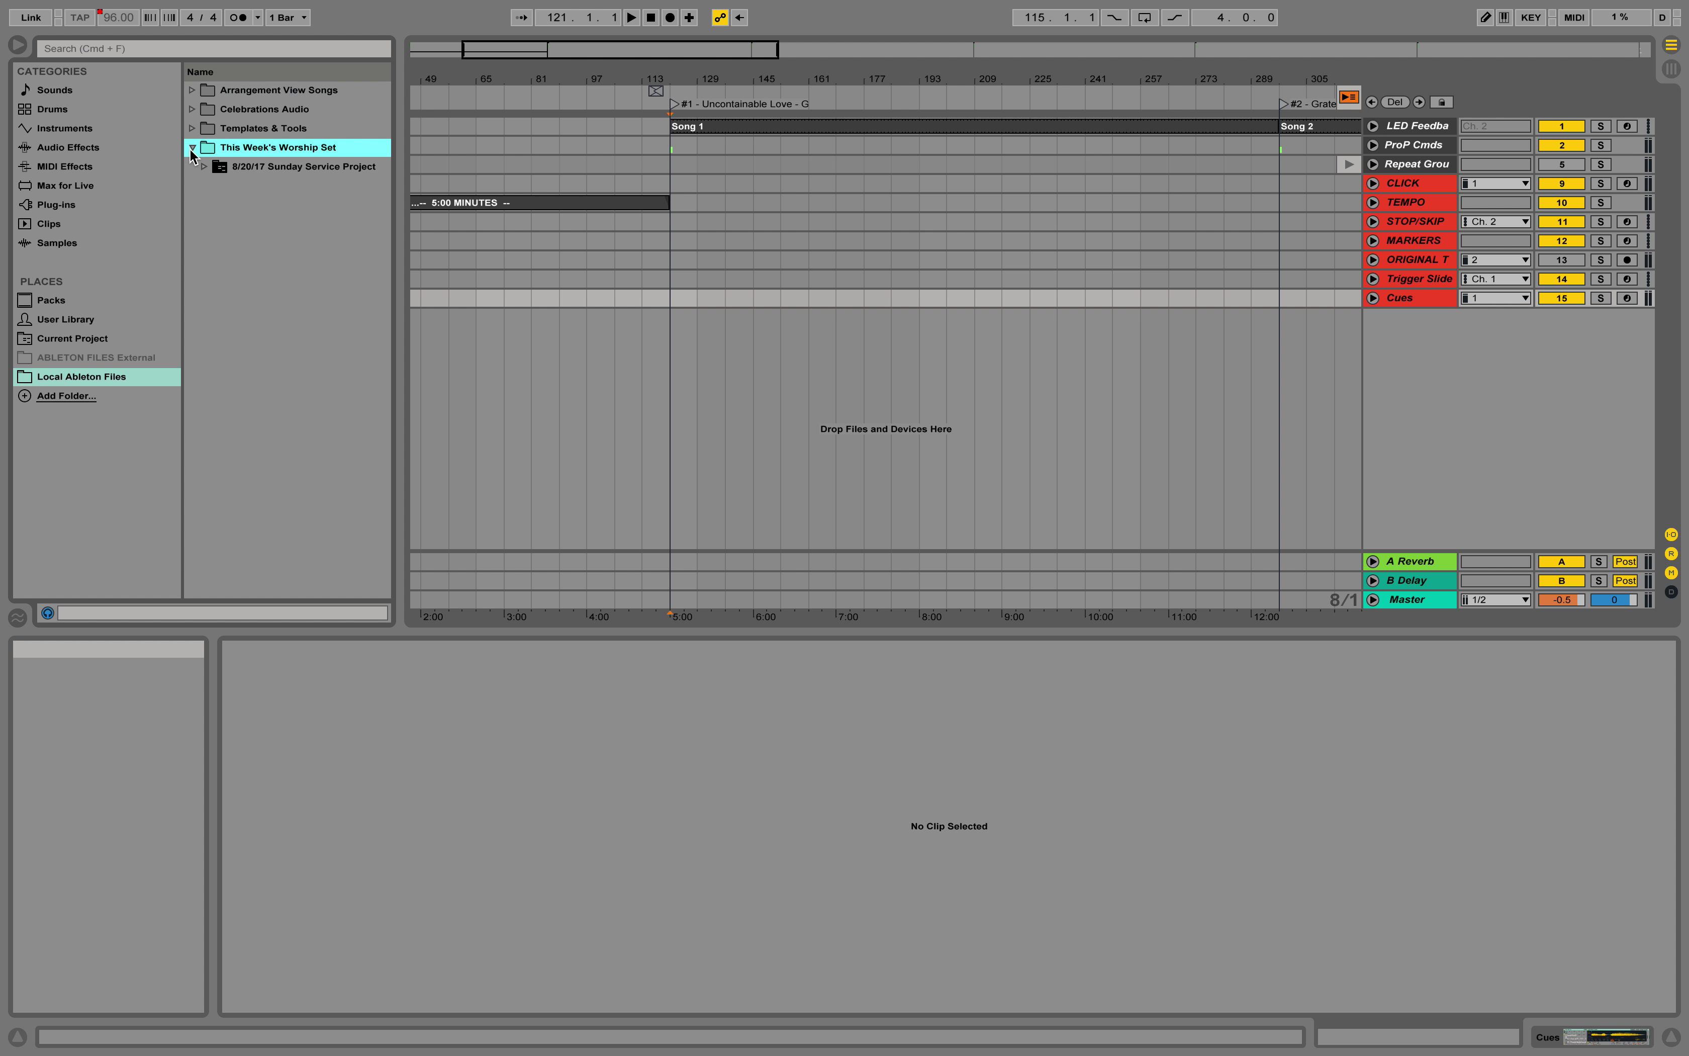
click(194, 147)
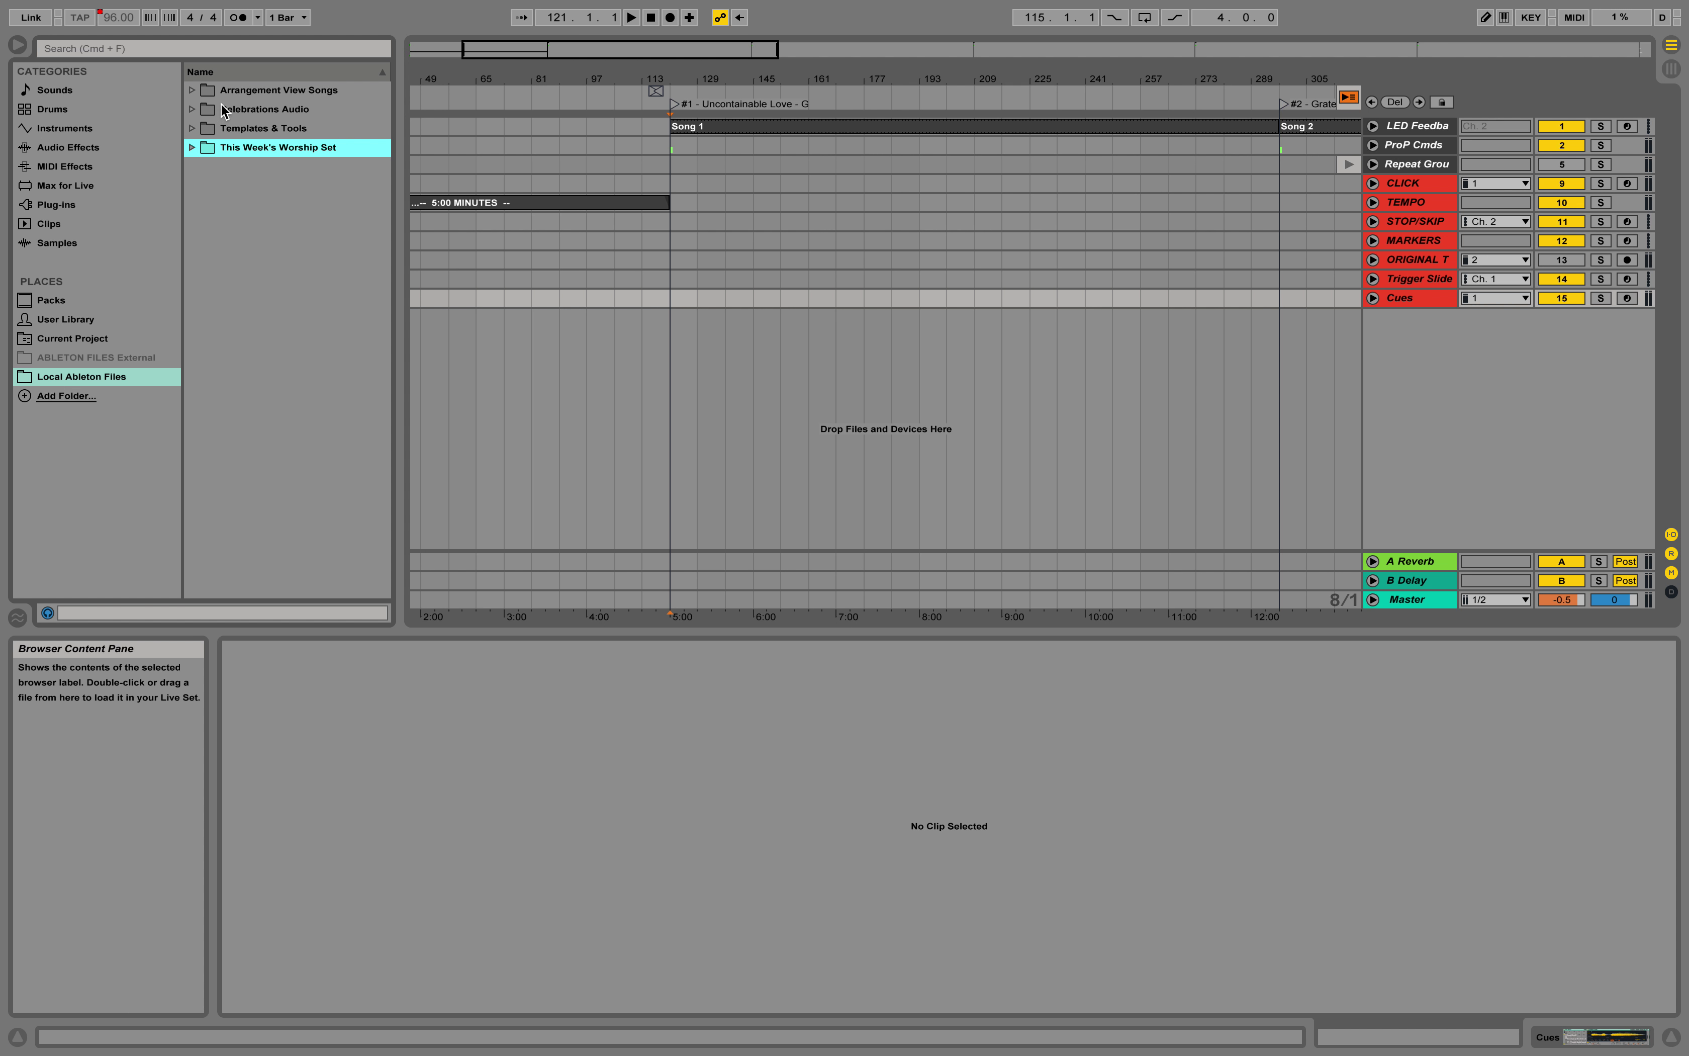
click(194, 88)
scroll(241, 218, down, 8)
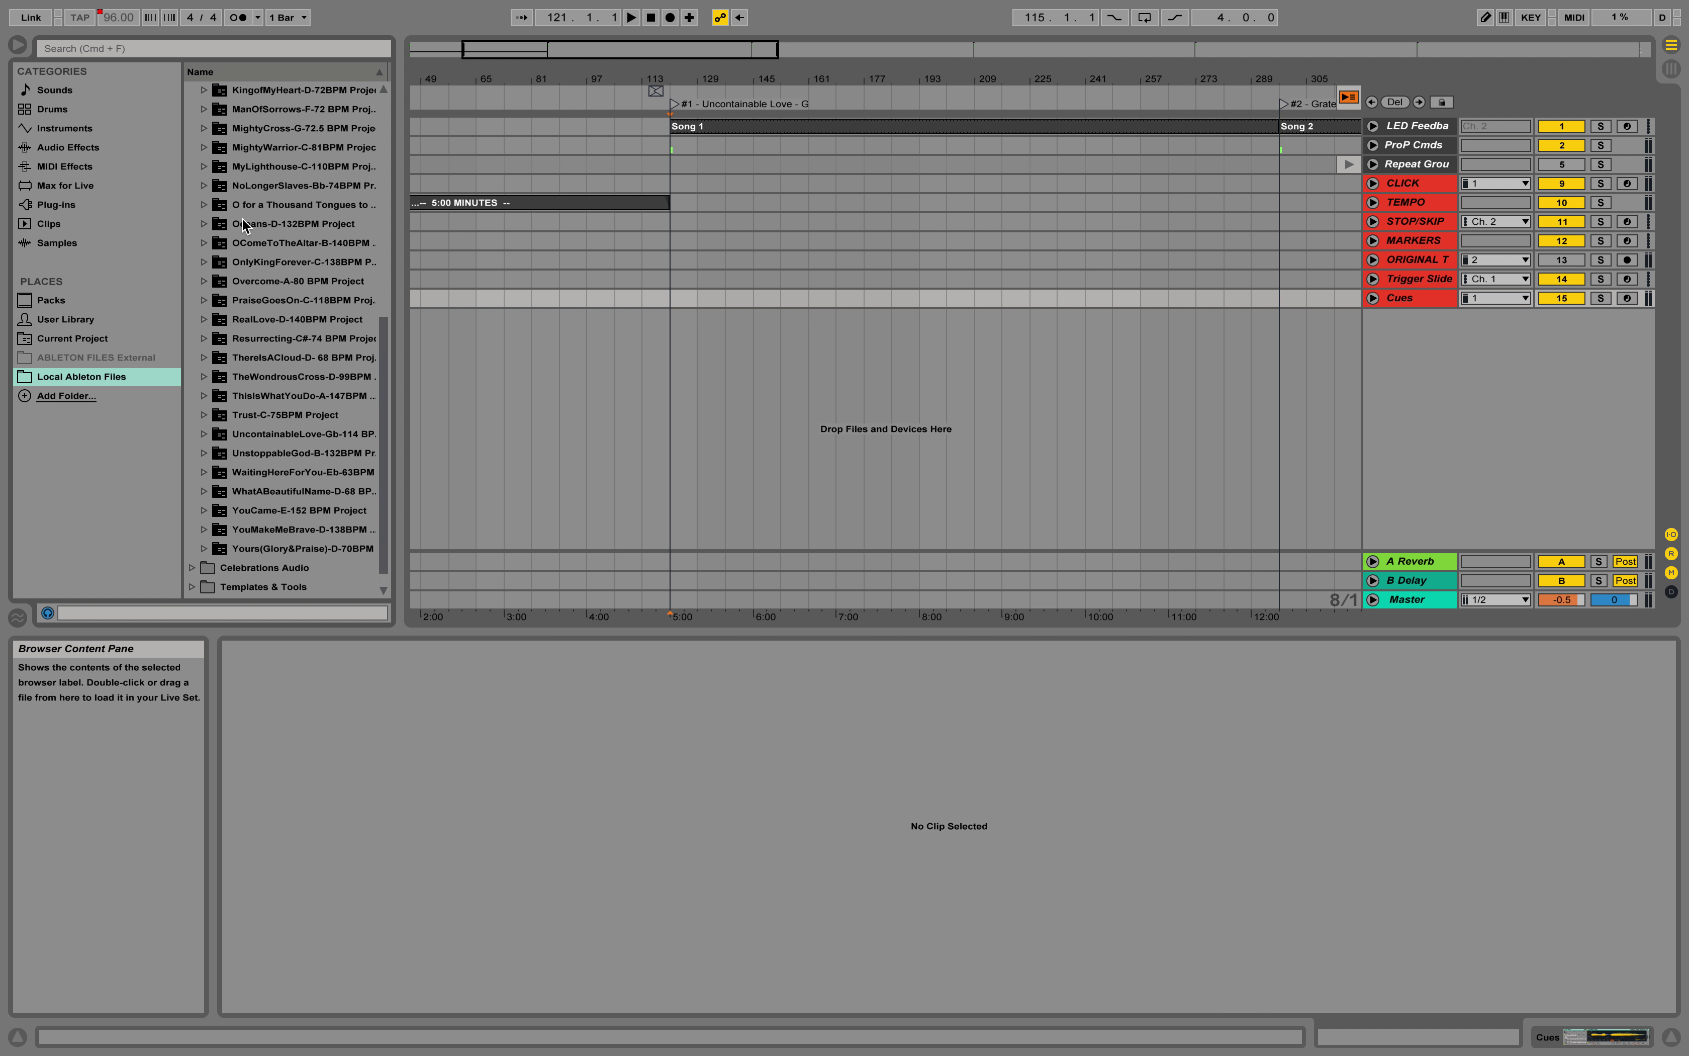
scroll(241, 224, down, 1)
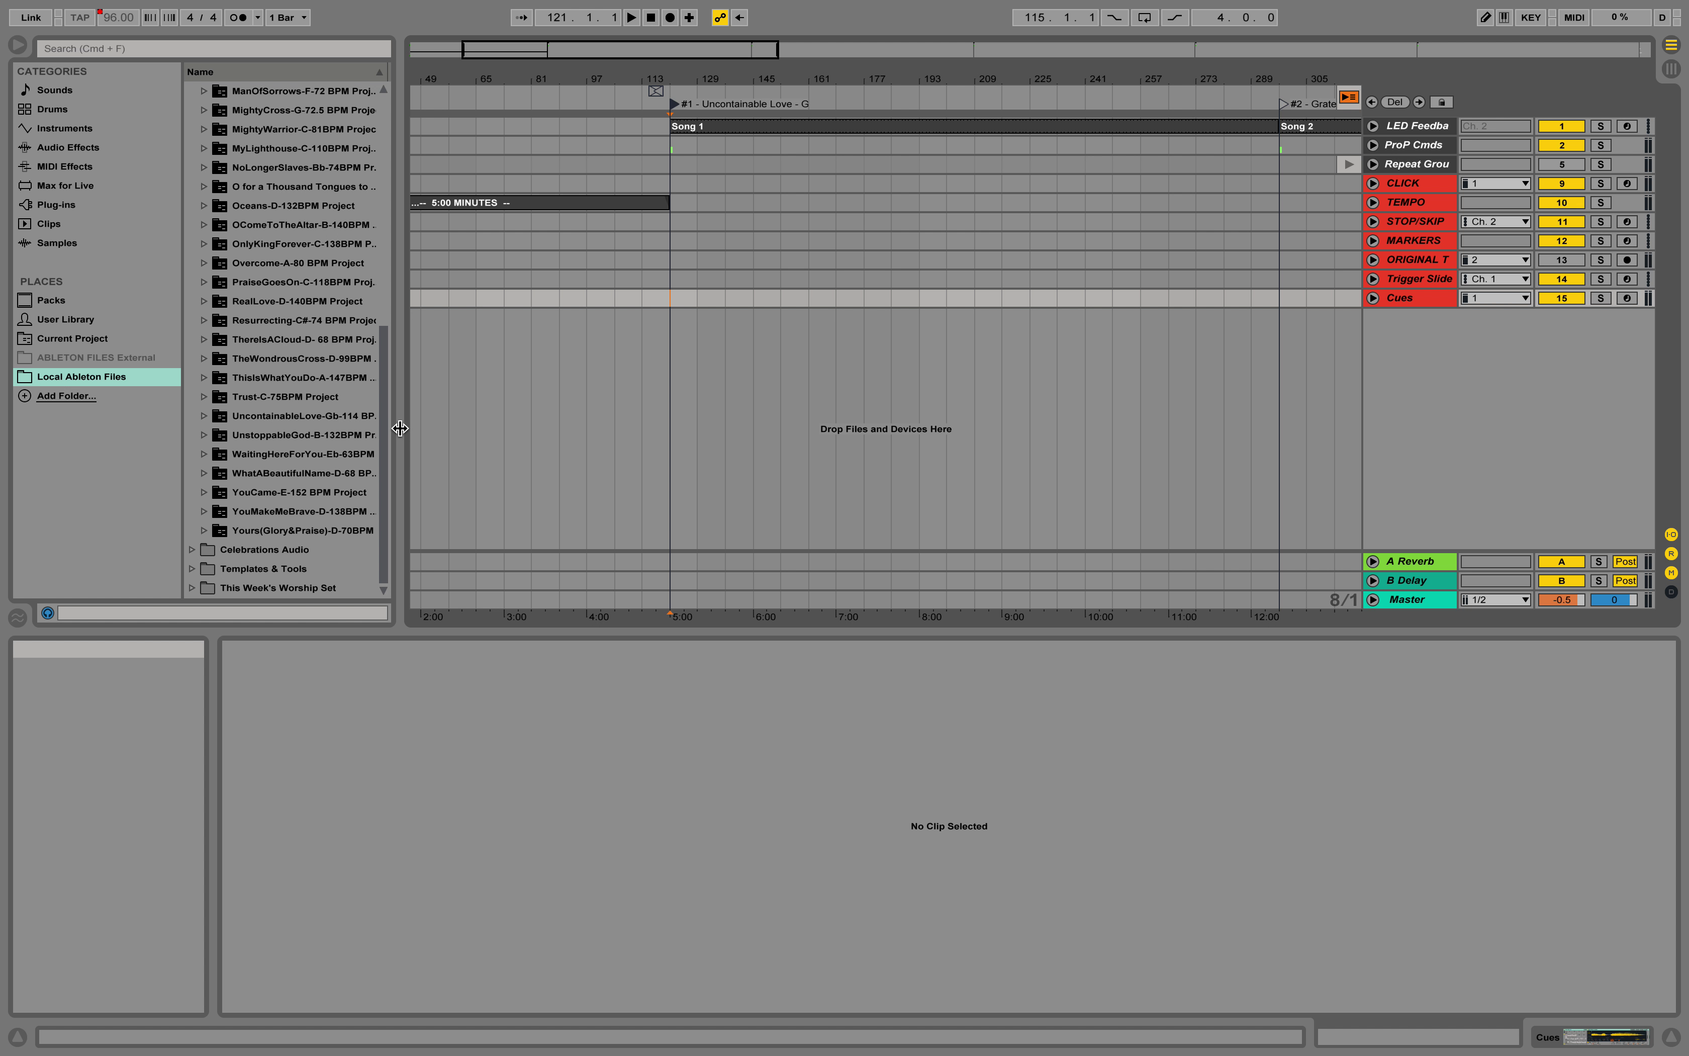
Expand the UncontainableLove-Gb-114 BPM Project folder and widen the browser to fit the full file names.
drag(409, 428, 474, 428)
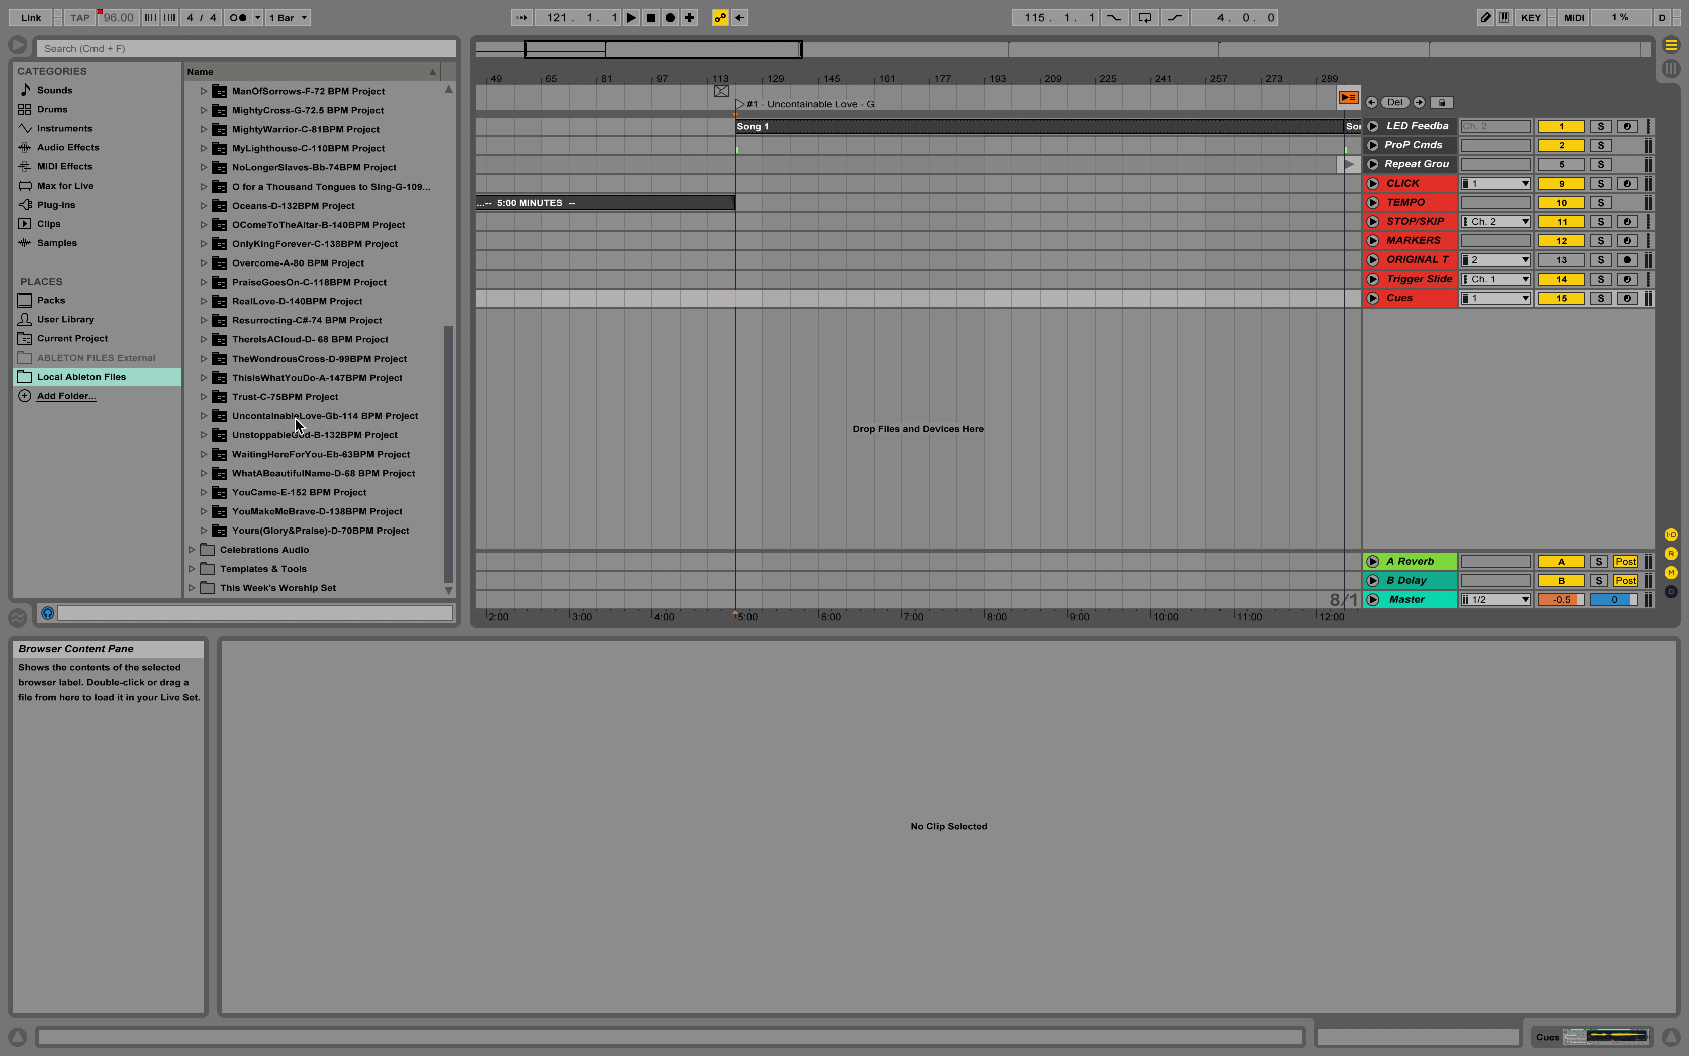
click(222, 417)
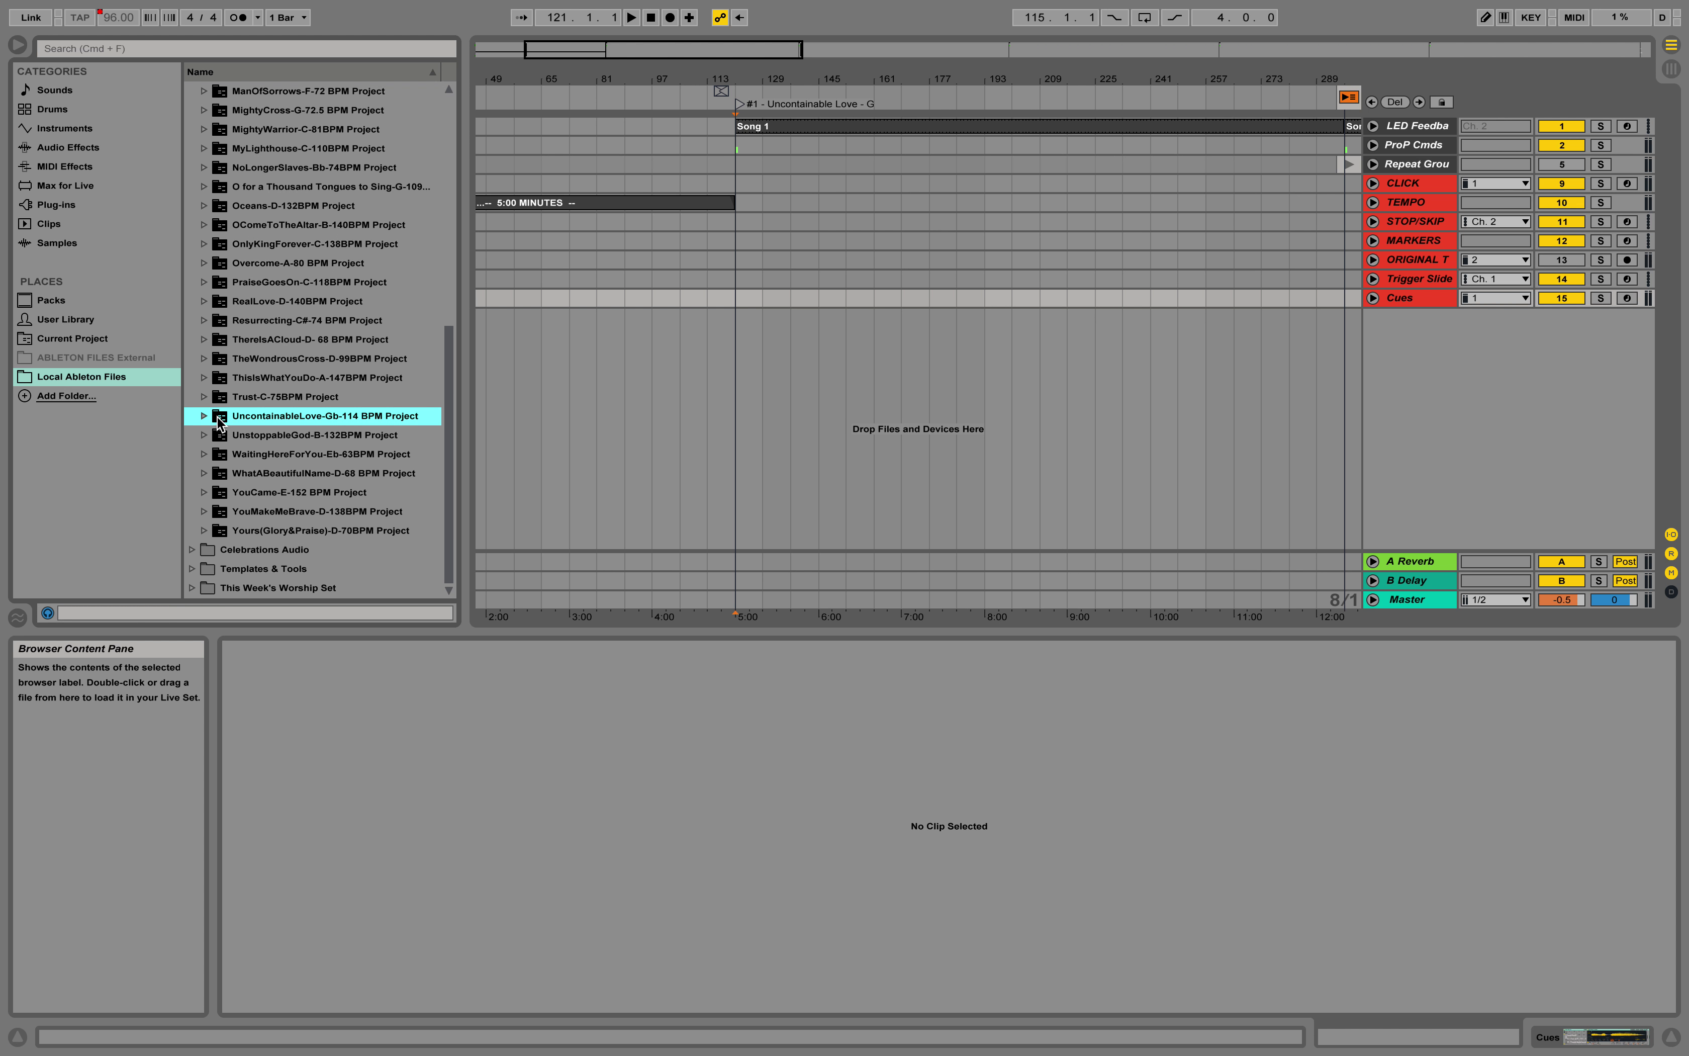
drag(223, 421, 575, 423)
click(205, 417)
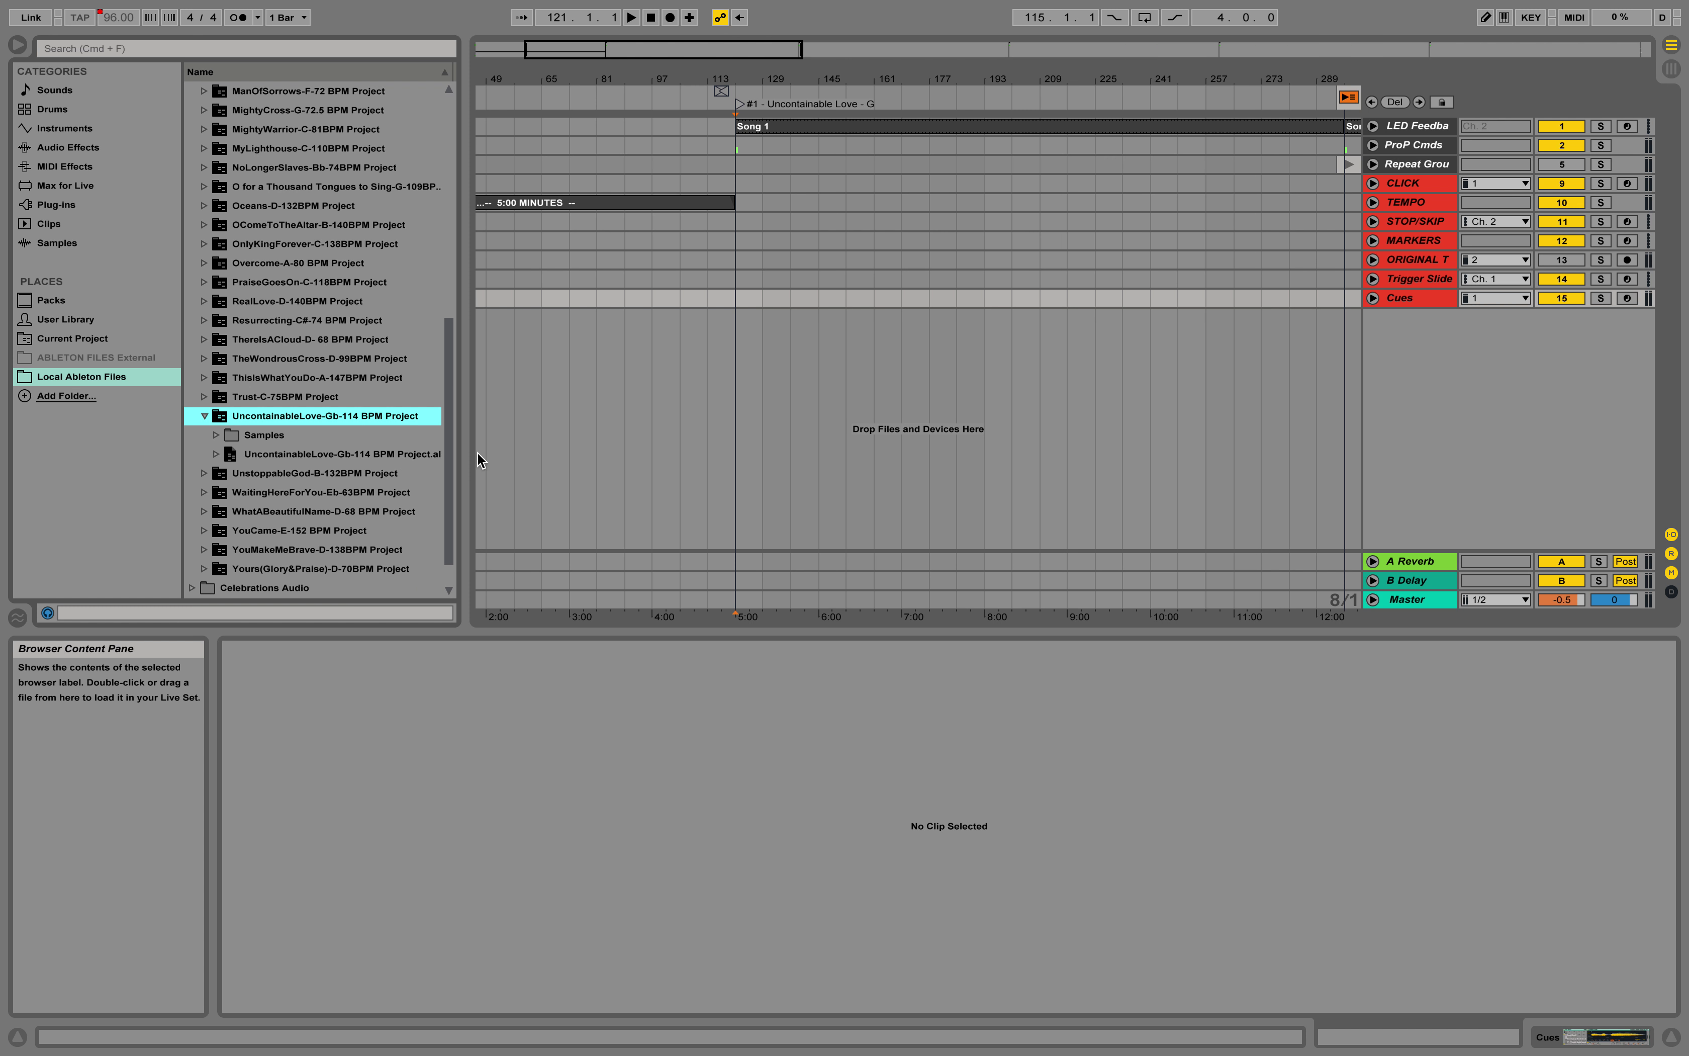
drag(463, 460, 503, 460)
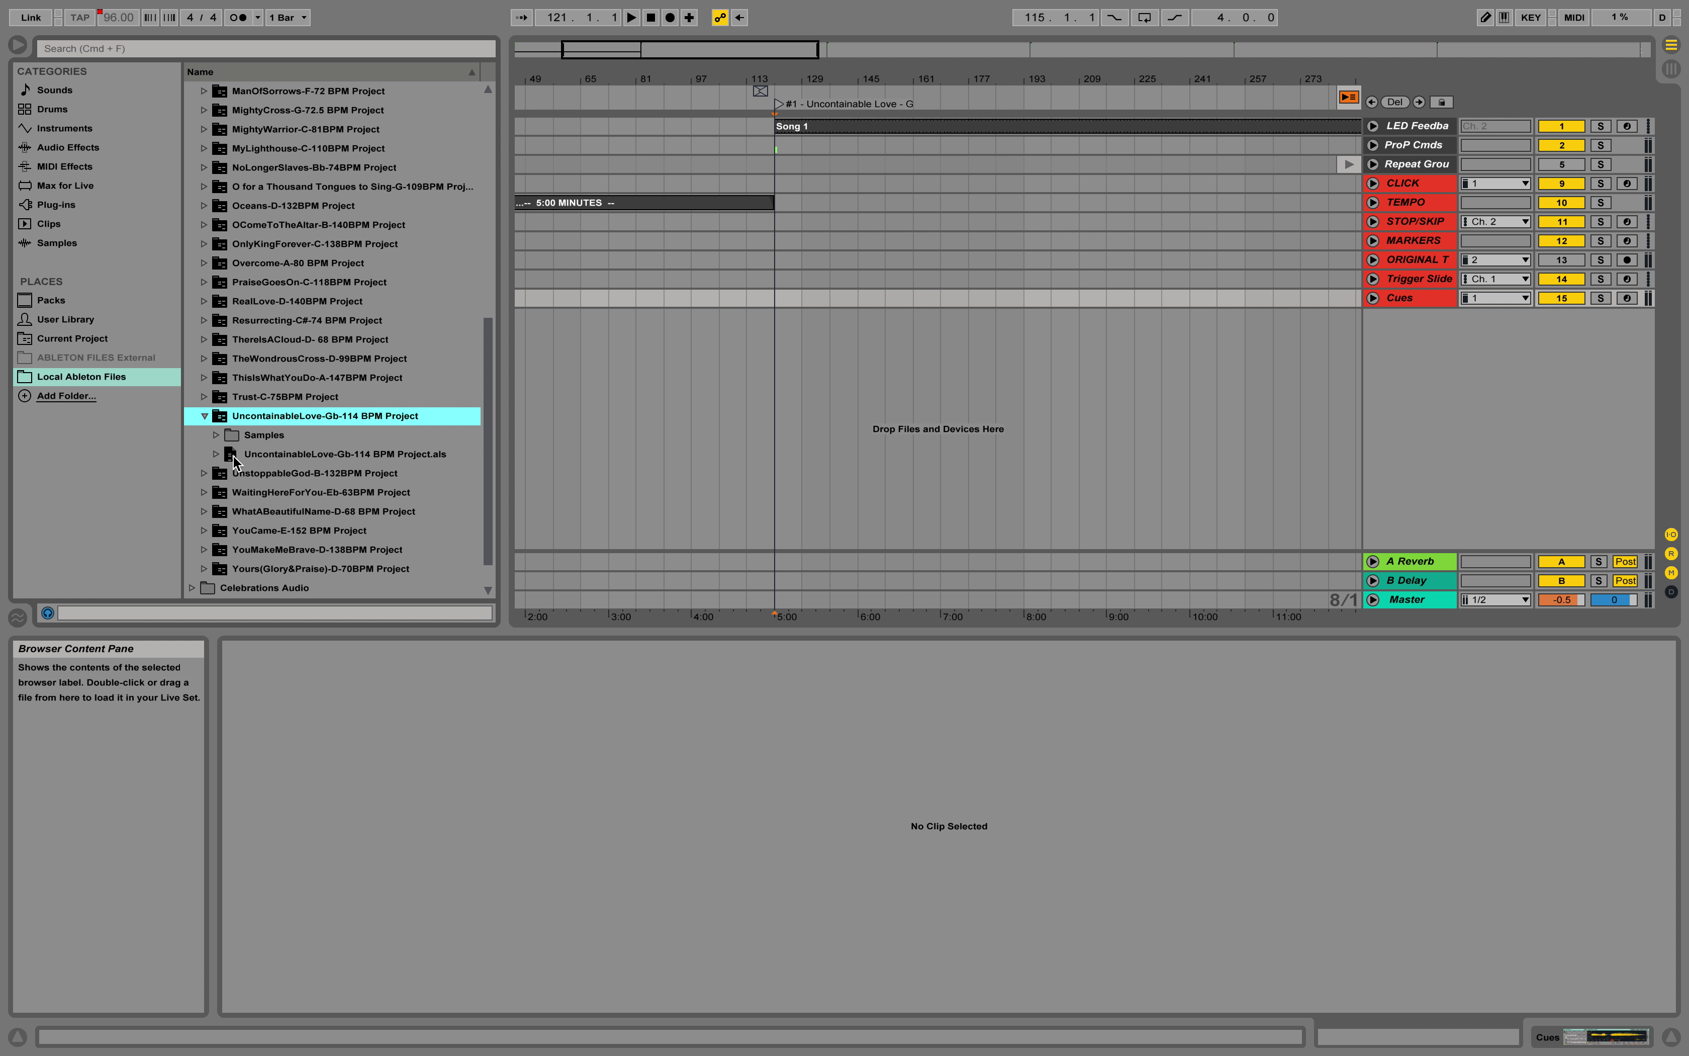
Load UncontainableLove-Gb-114 BPM Project.als into the arrangement below the existing tracks.
click(273, 455)
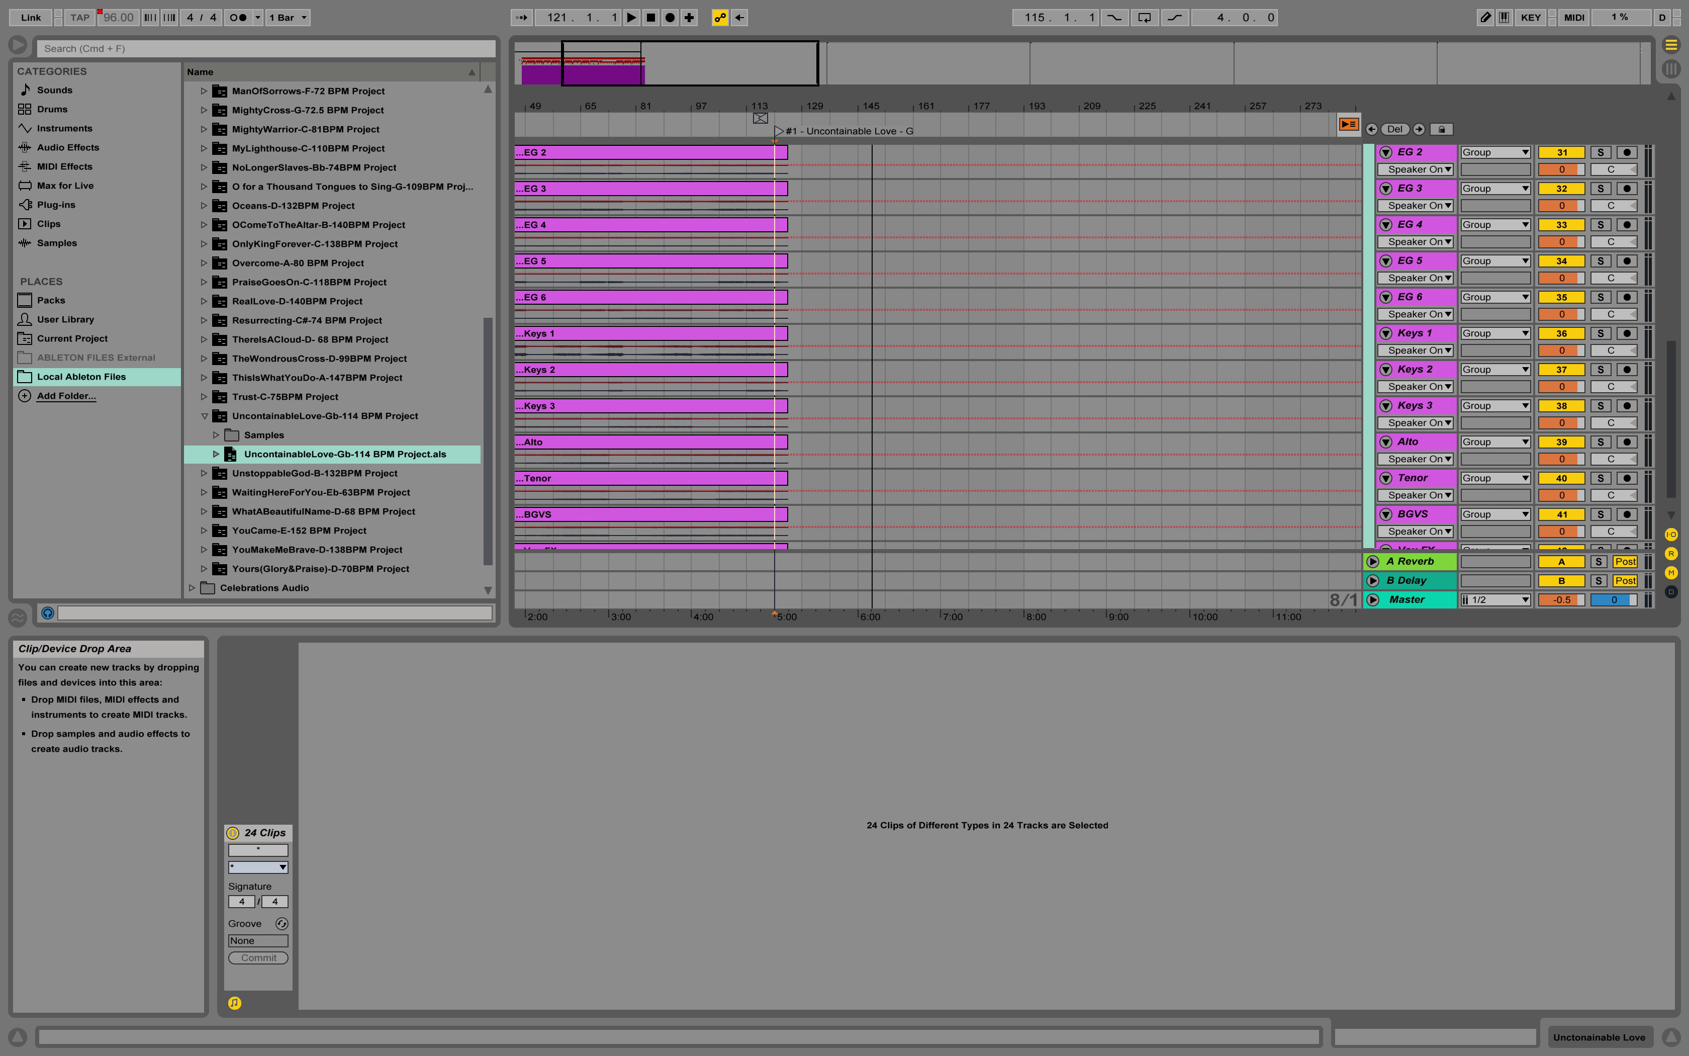
drag(670, 57, 627, 57)
scroll(587, 323, up, 10)
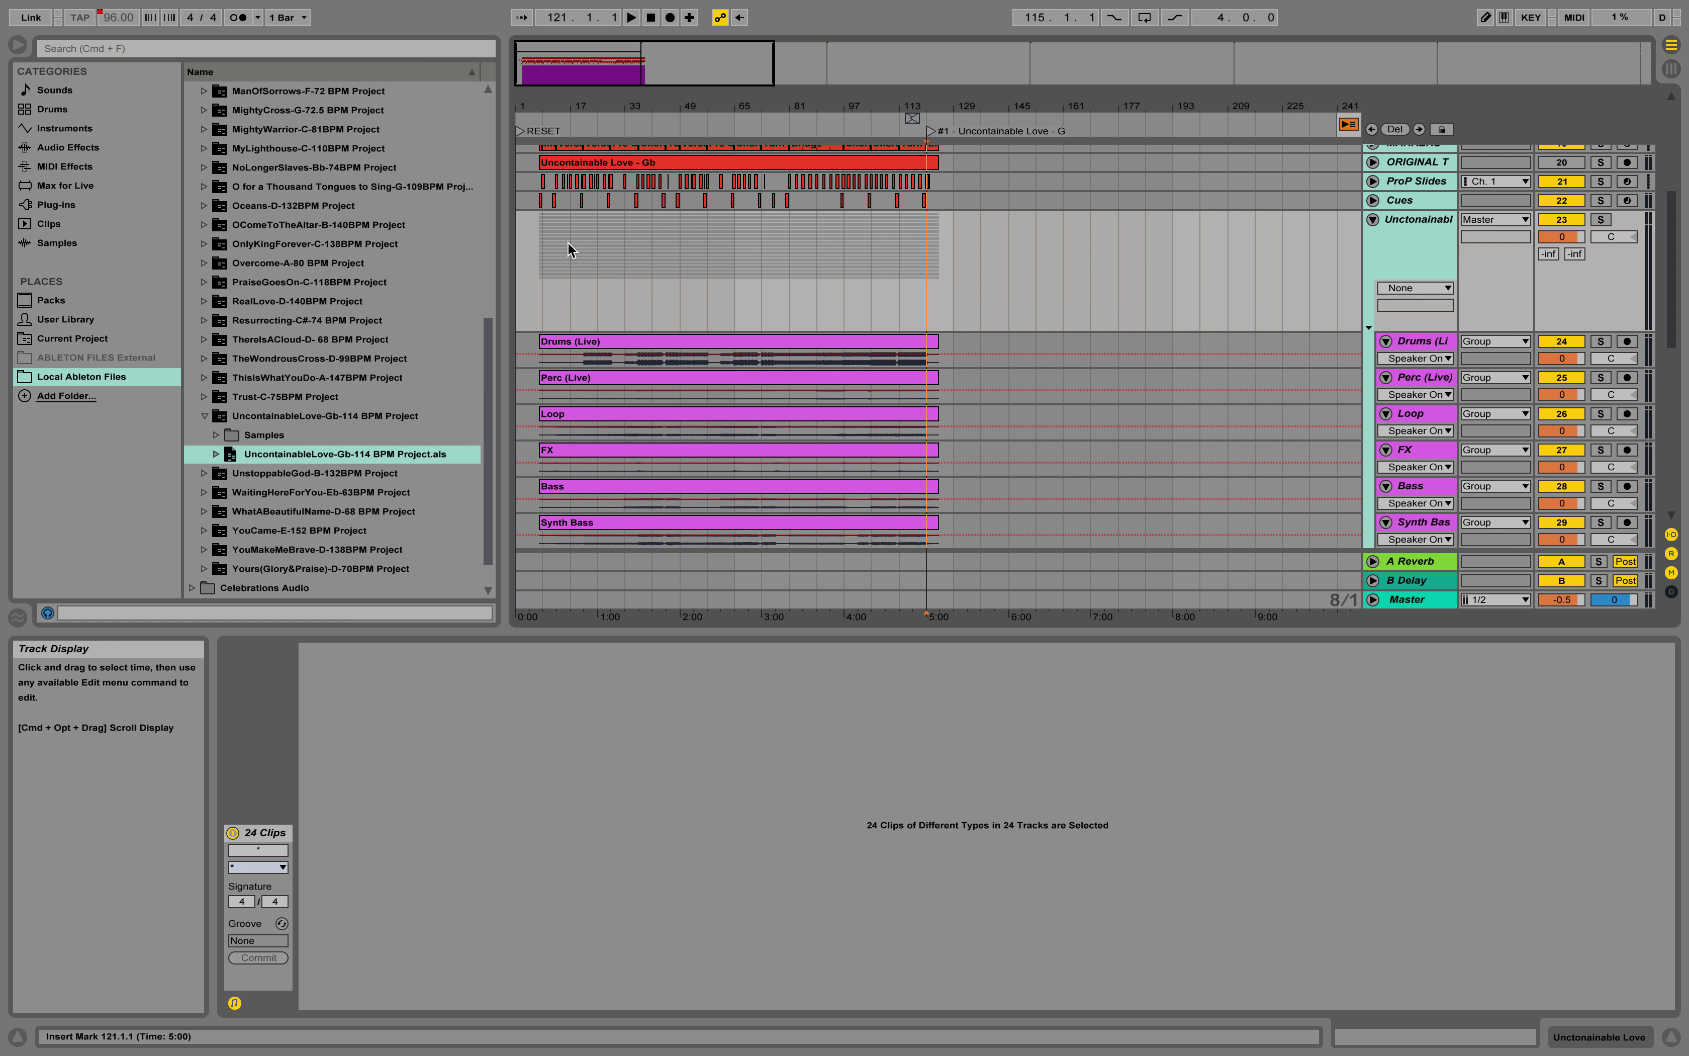
scroll(573, 317, up, 5)
click(570, 306)
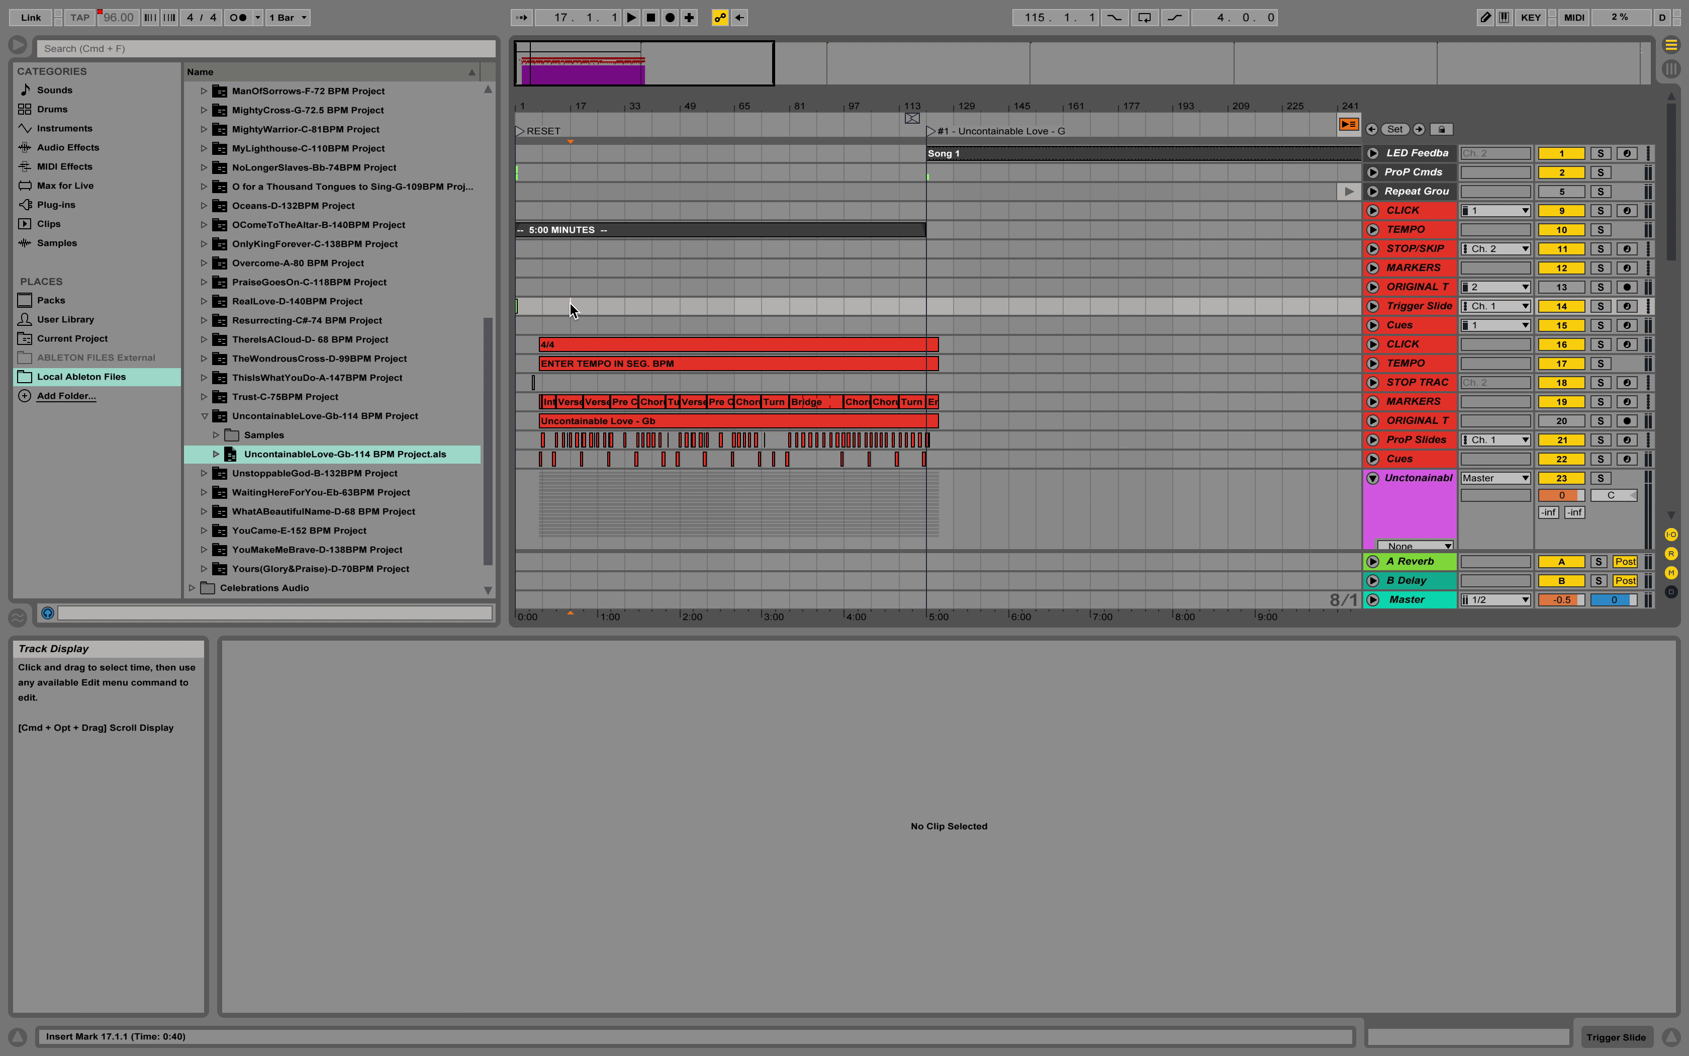
Play the loaded song briefly from its Intro marker clip, then return to the "#1 - Uncontainable Love - G" locator.
click(555, 400)
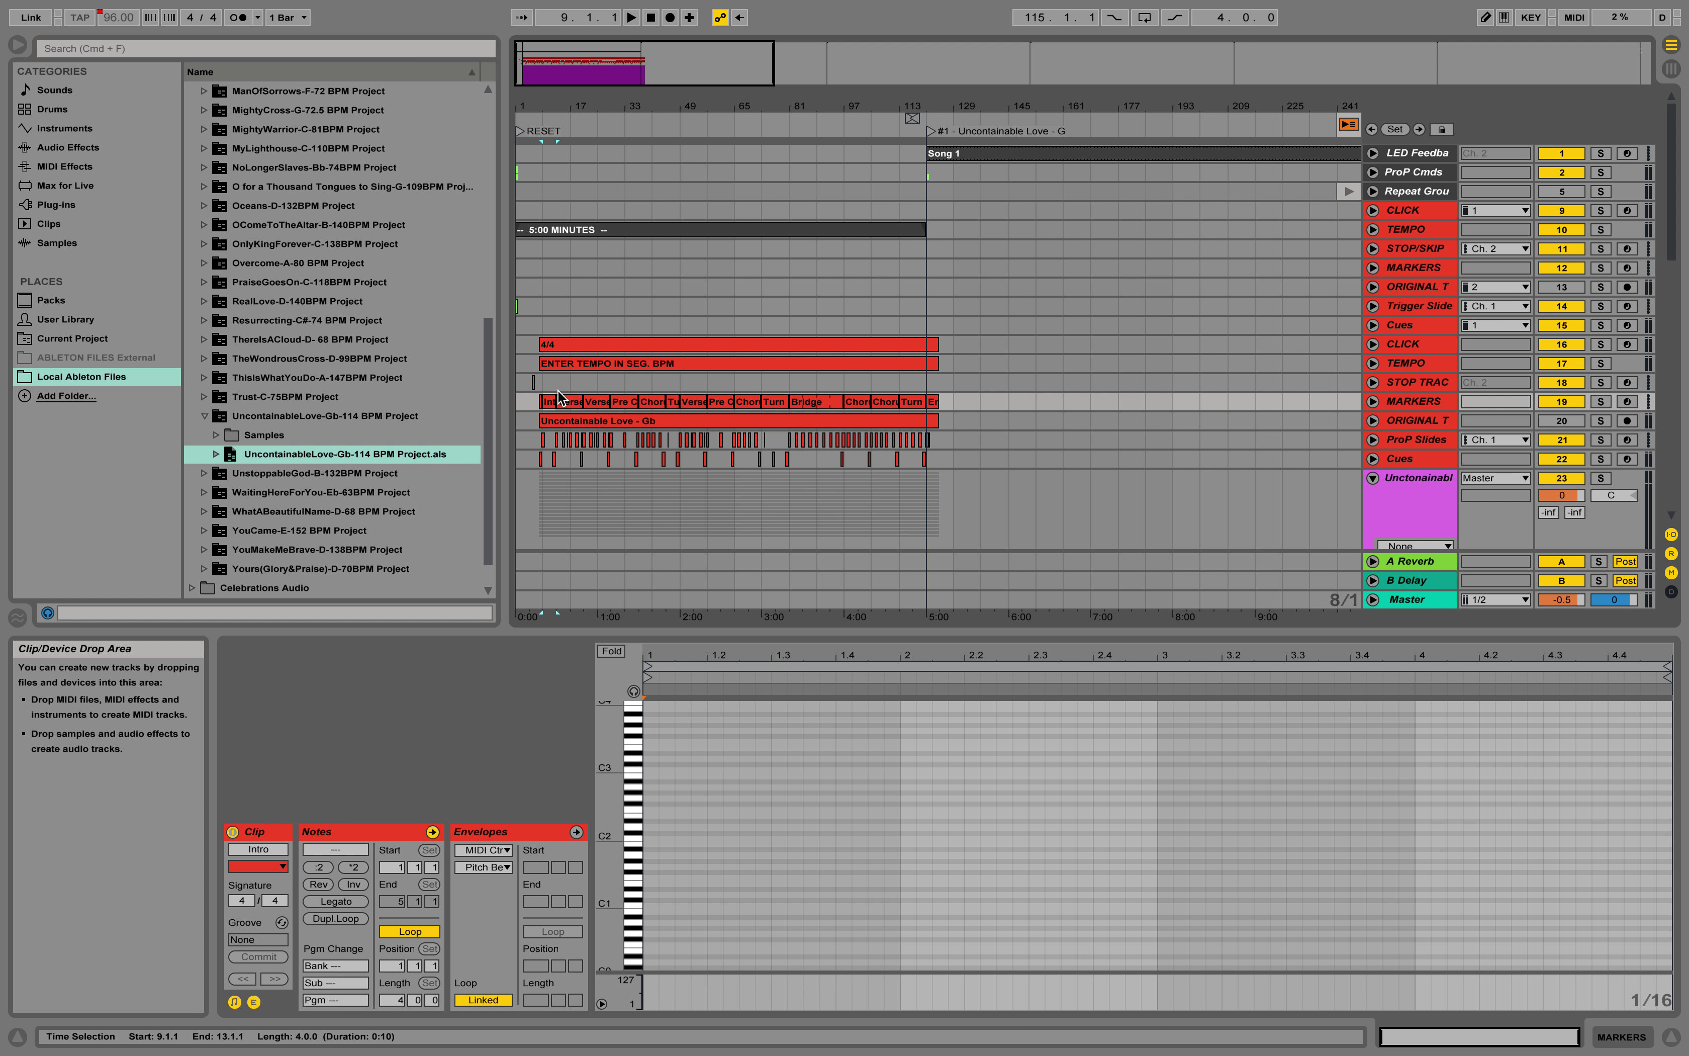
key(space)
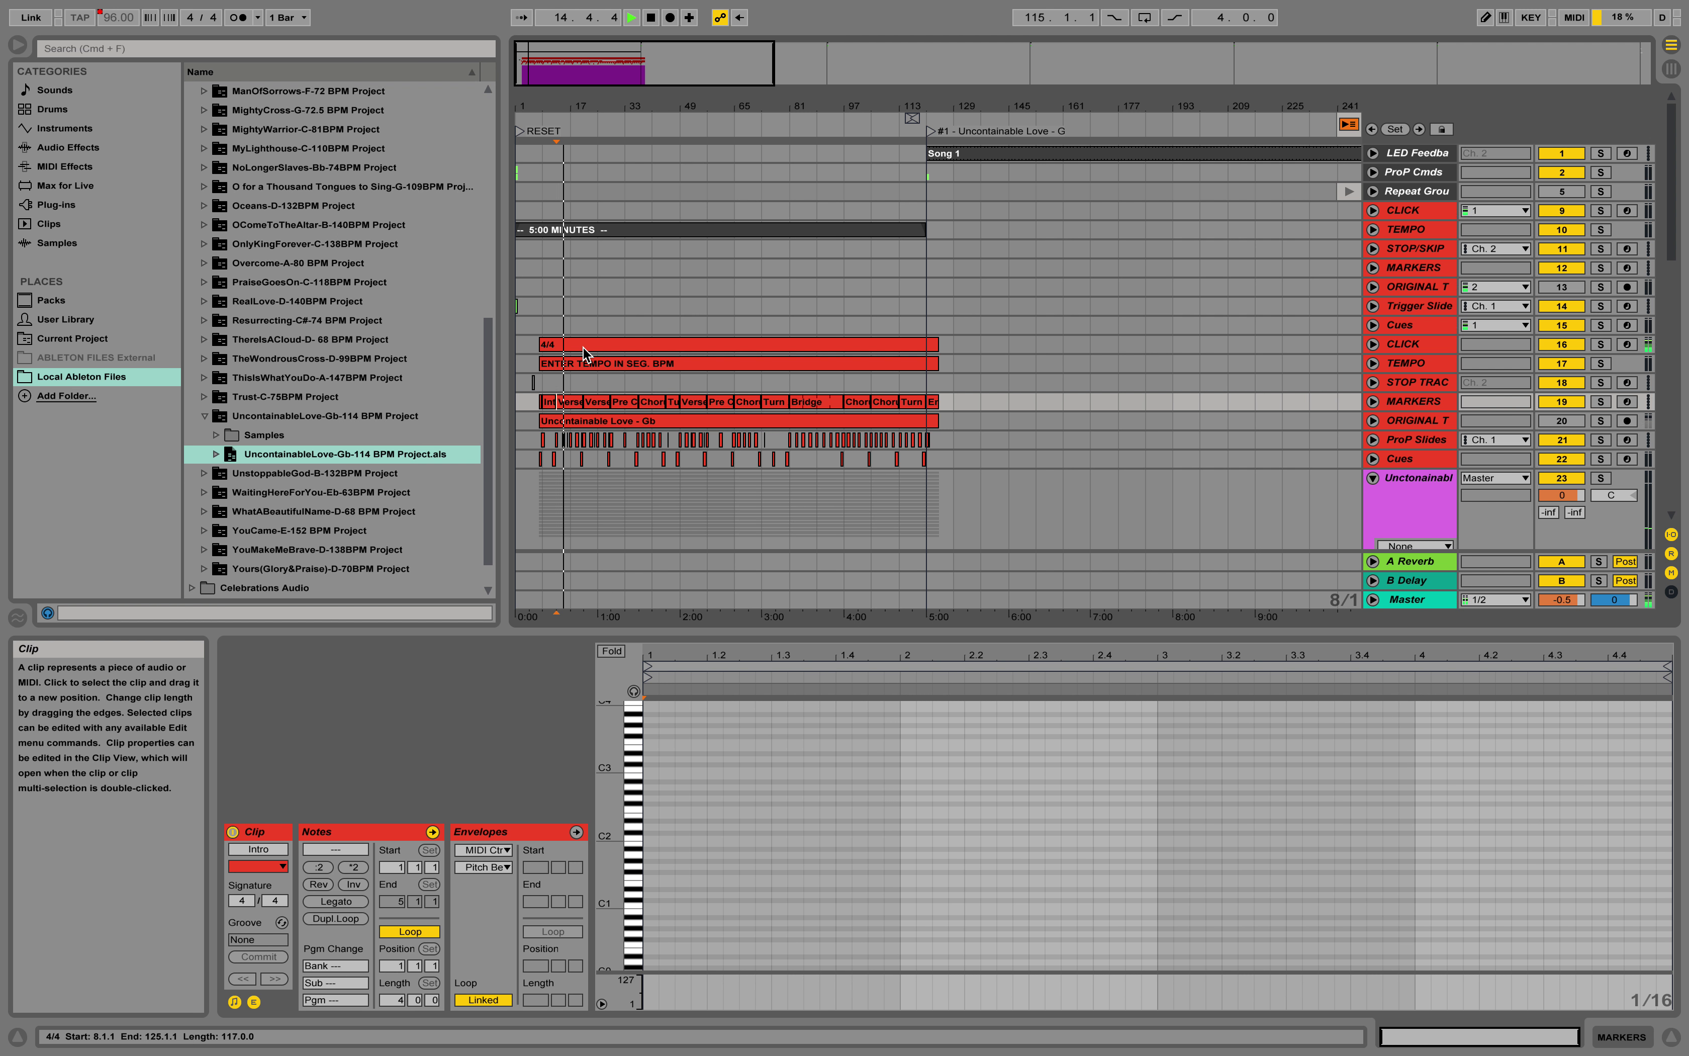
key(space)
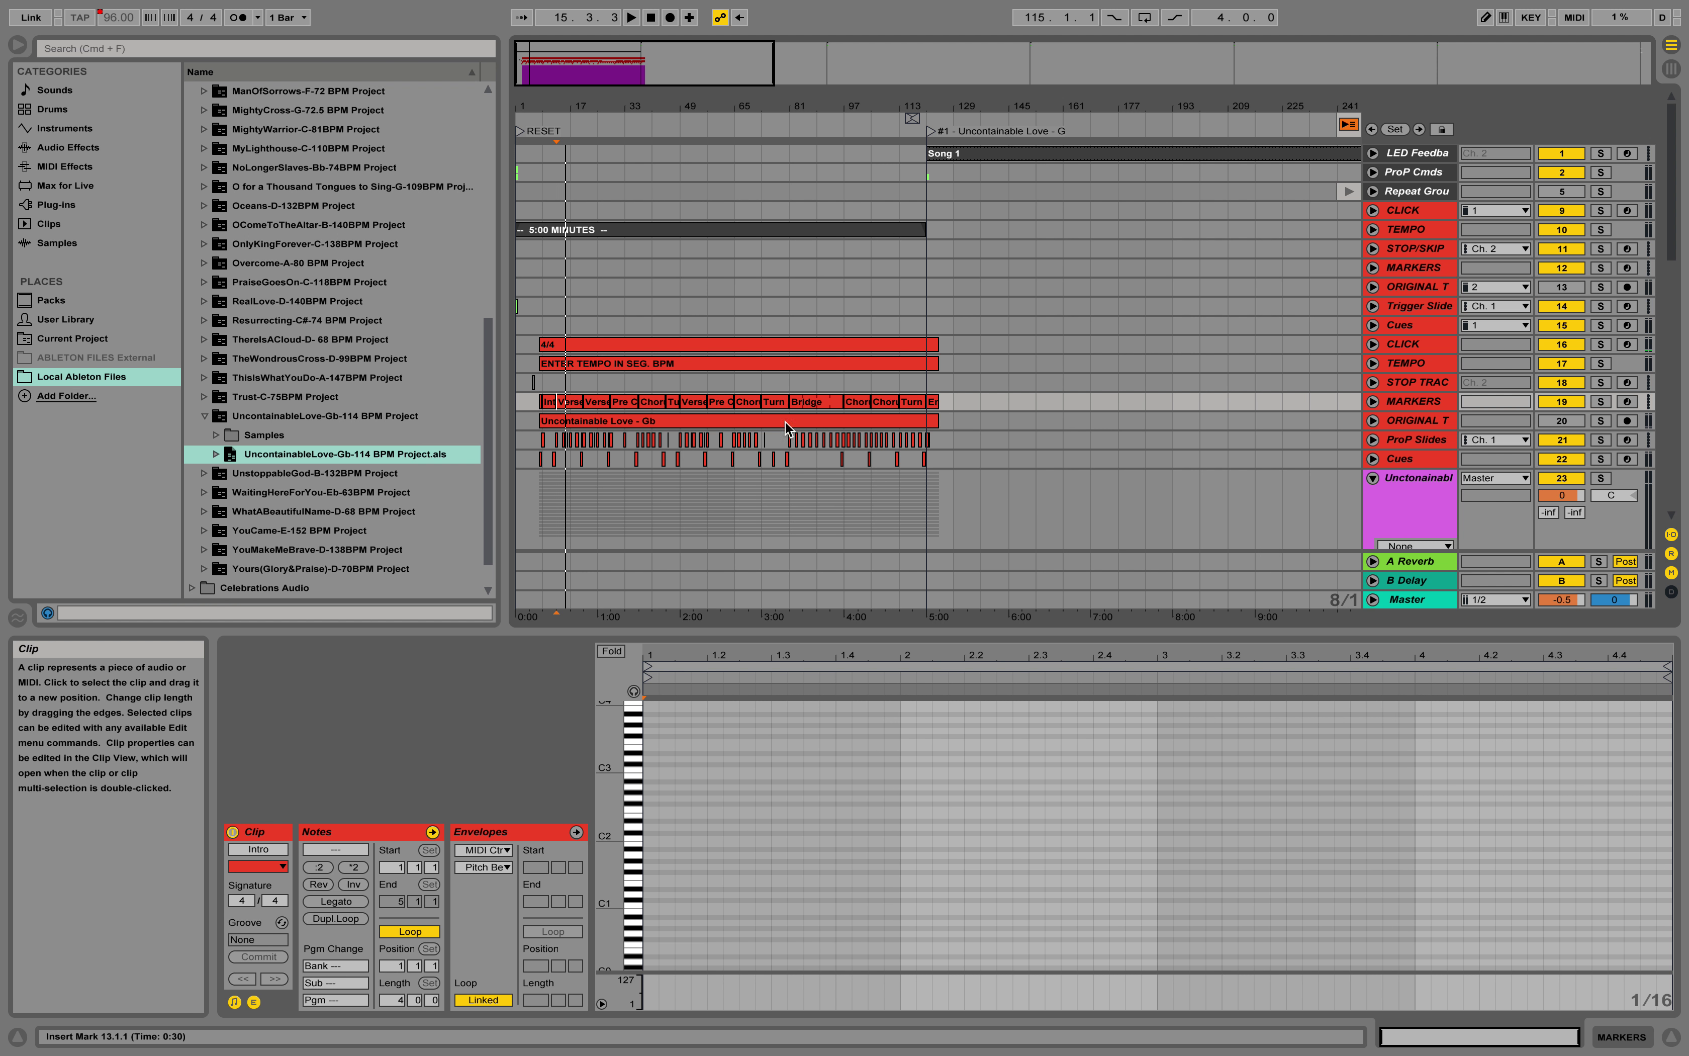
click(931, 131)
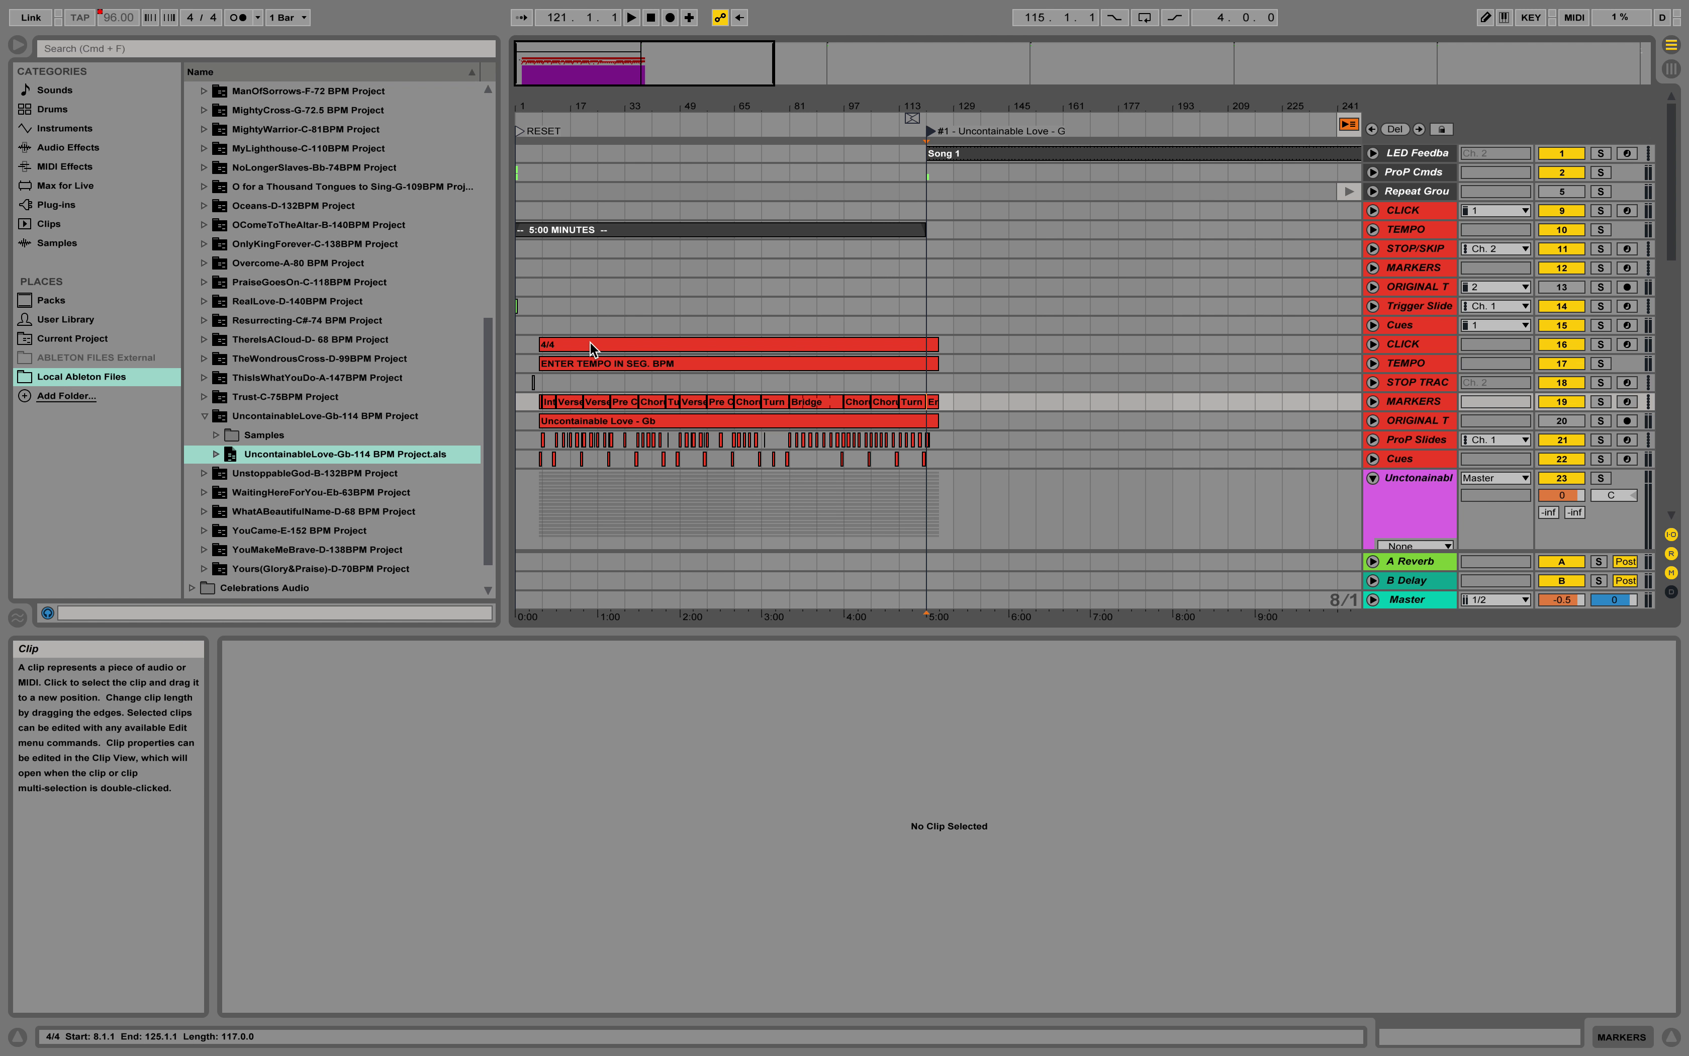
Move all Uncontainable Love clips, from the 4/4 clip on CLICK through Vox FX, to the "#1 - Uncontainable Love - G" locator at bar 121.
click(555, 343)
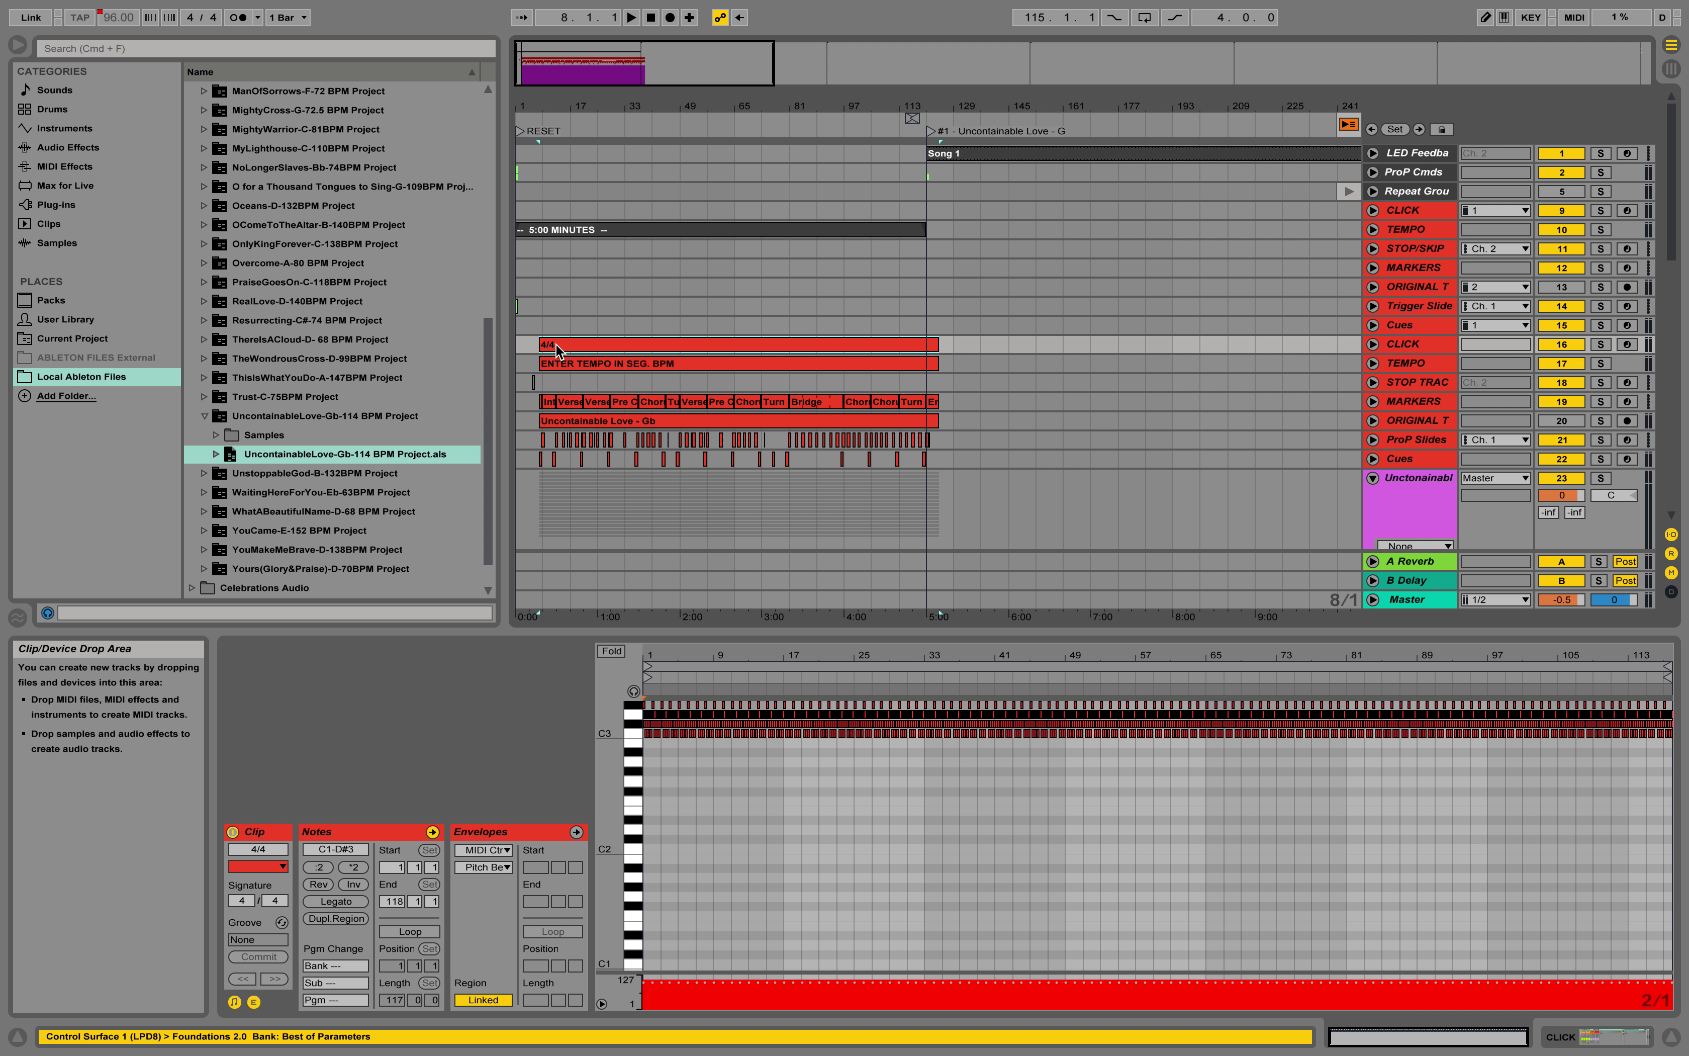
scroll(555, 343, down, 15)
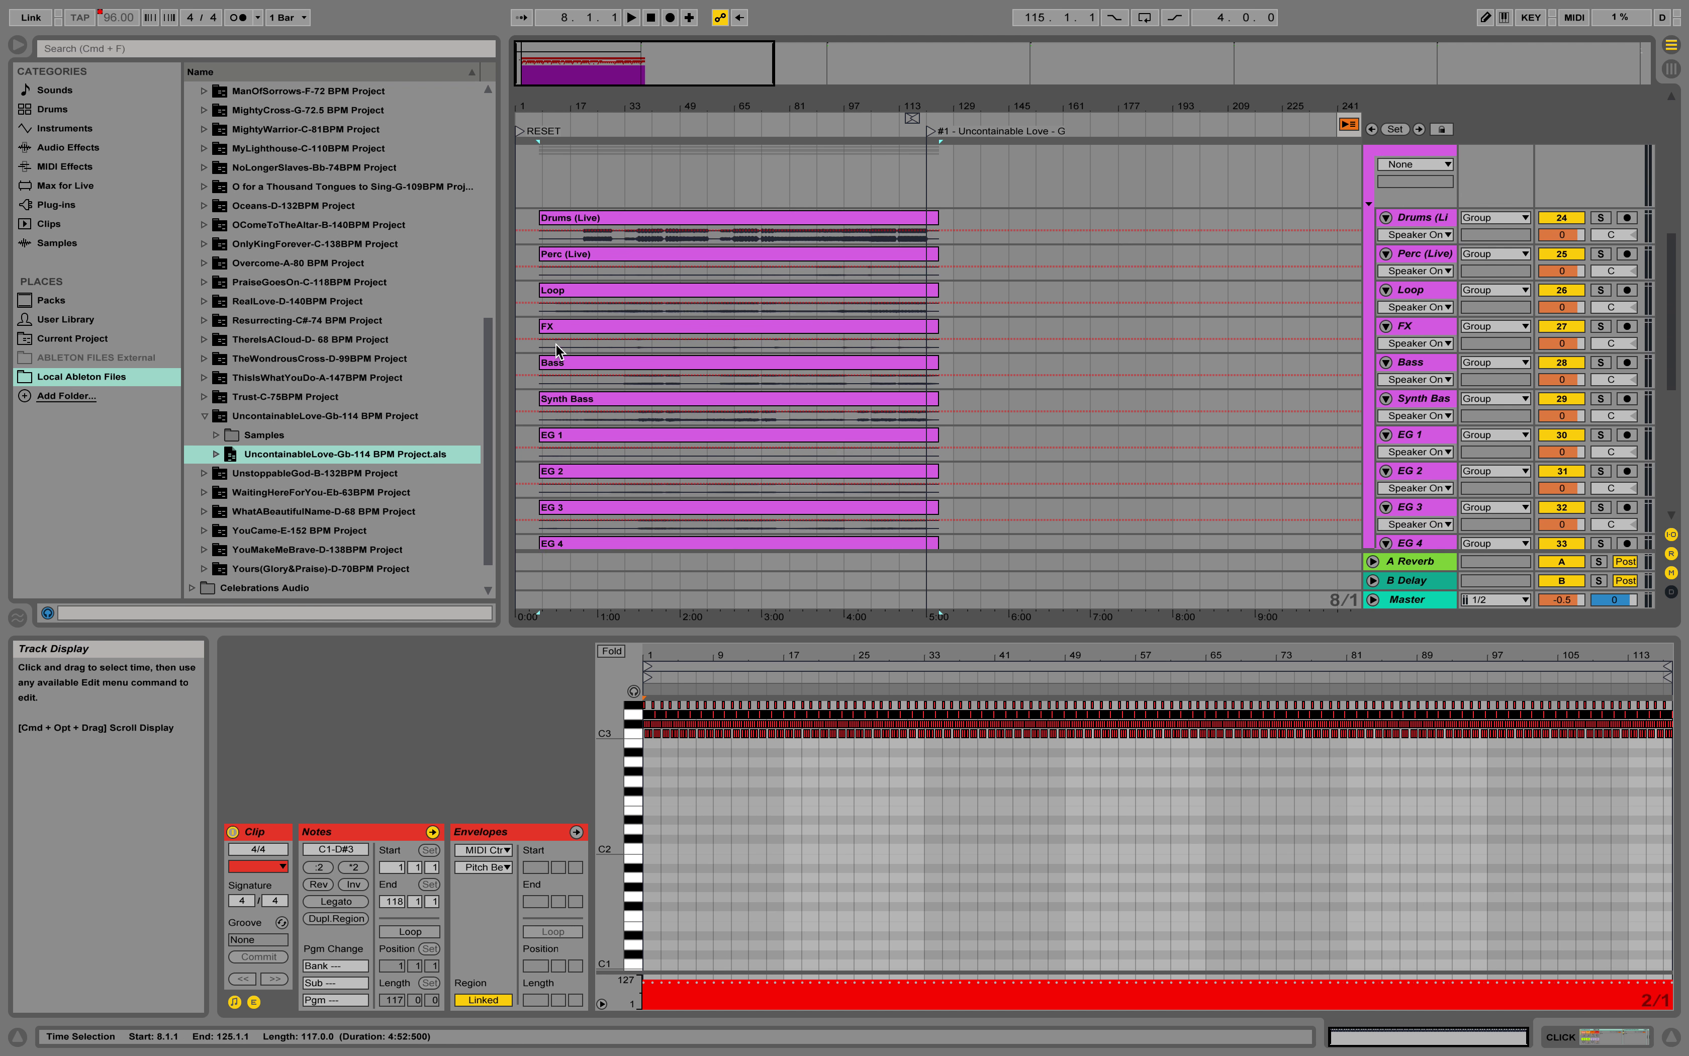
scroll(555, 343, down, 3)
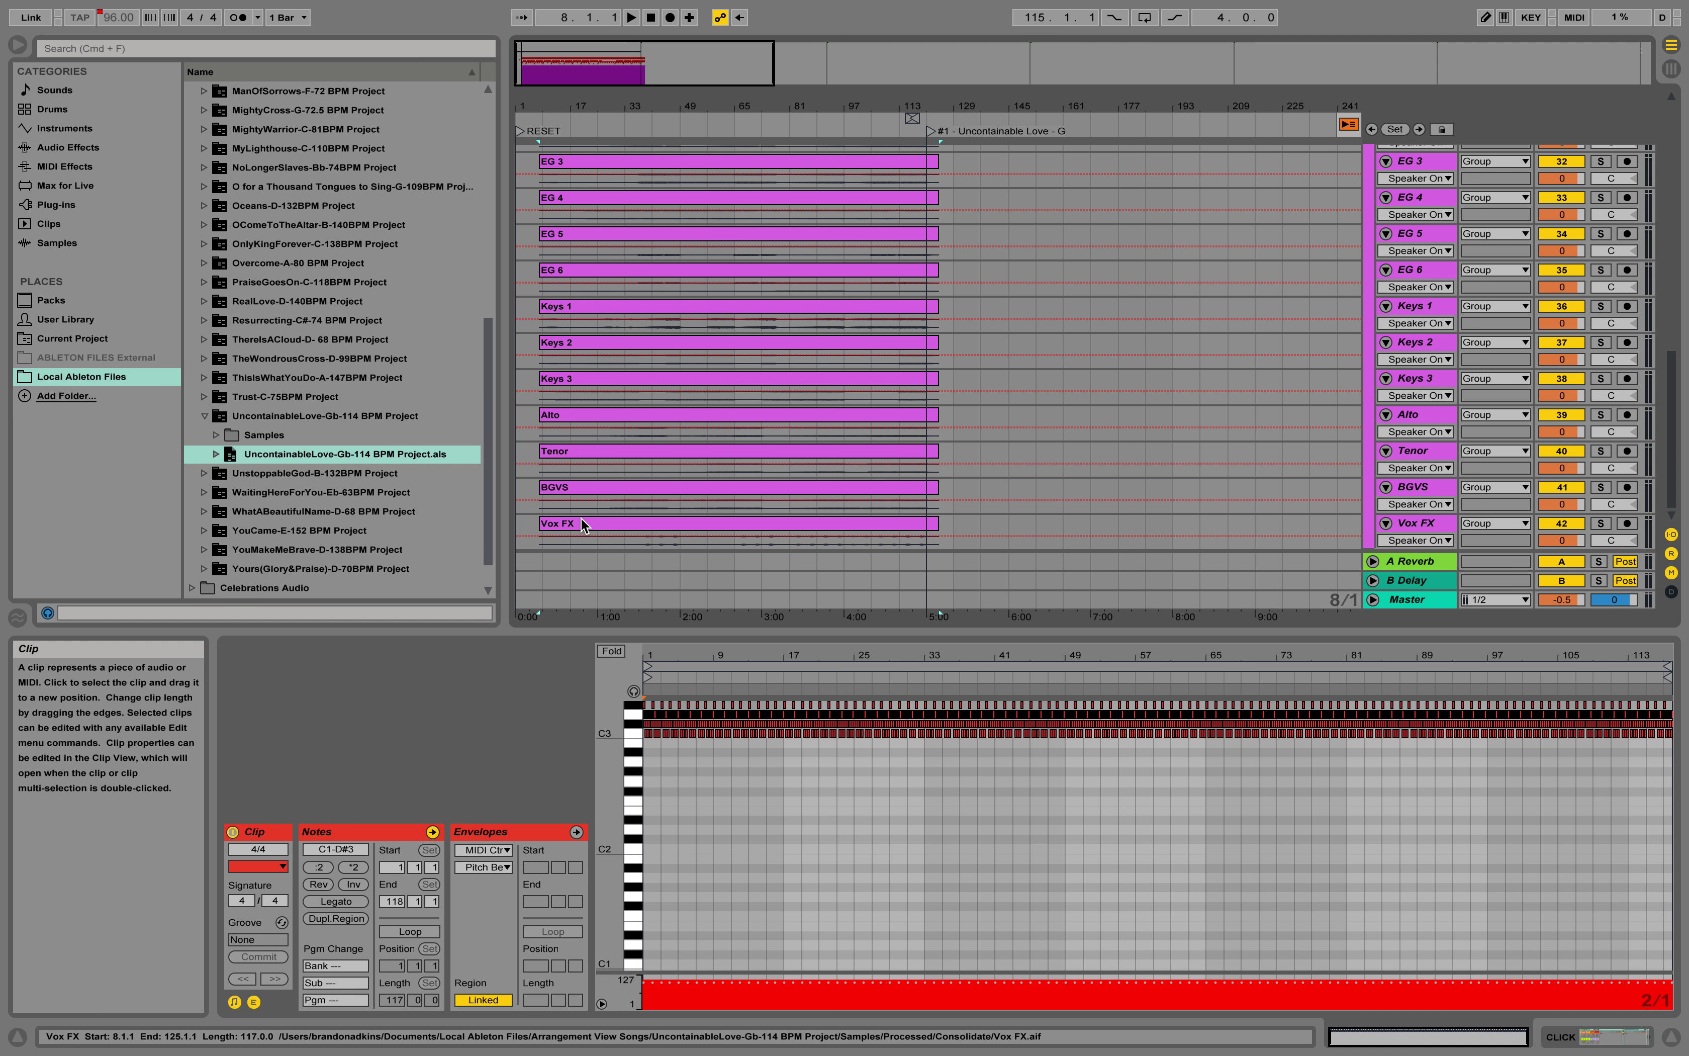
scroll(923, 369, up, 3)
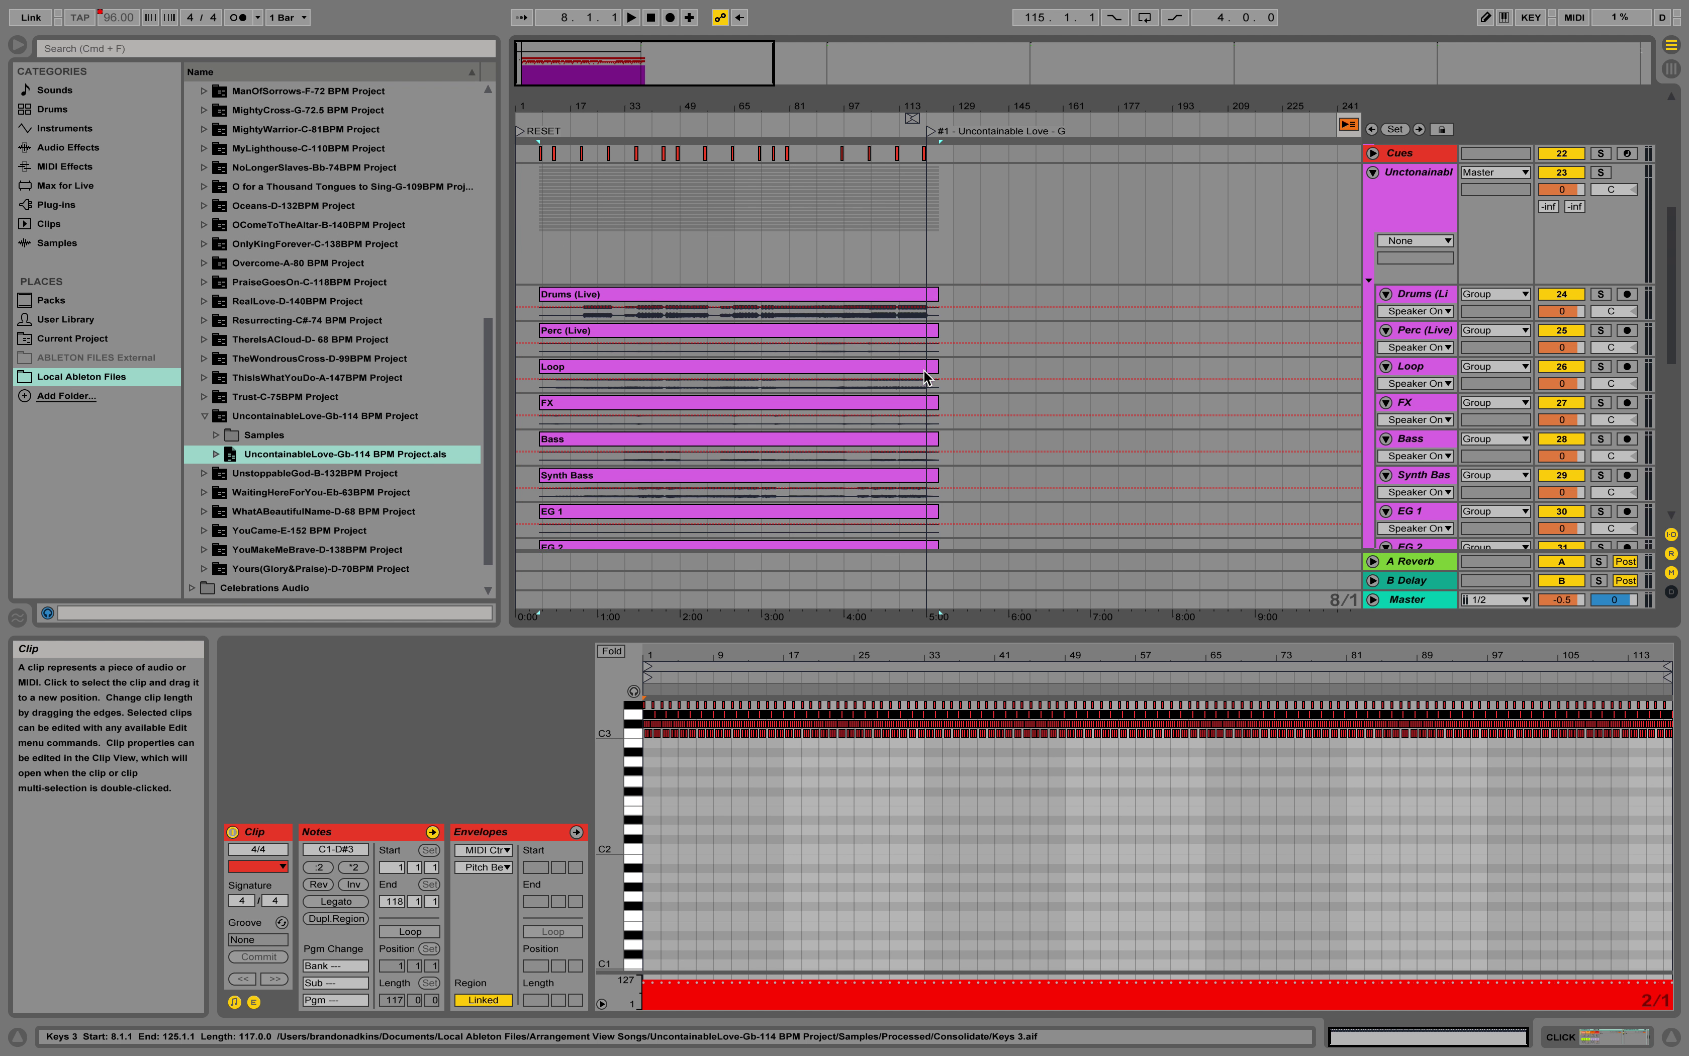
scroll(924, 370, down, 3)
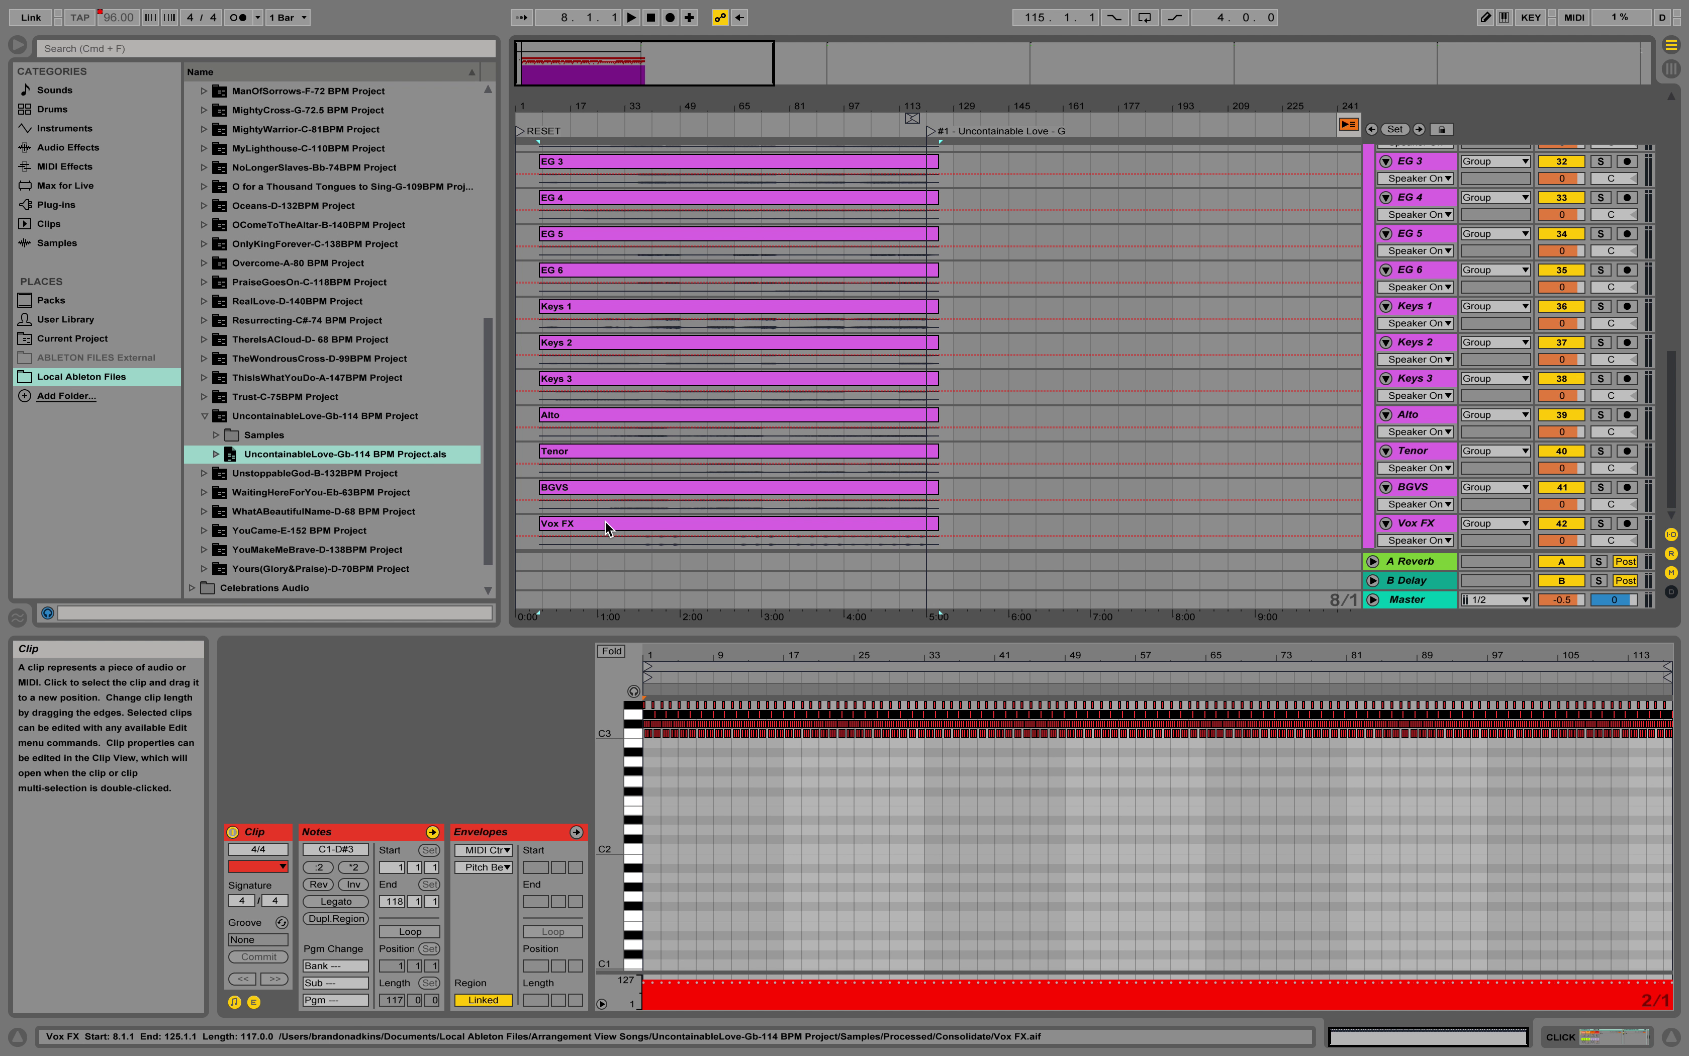
key(super+a)
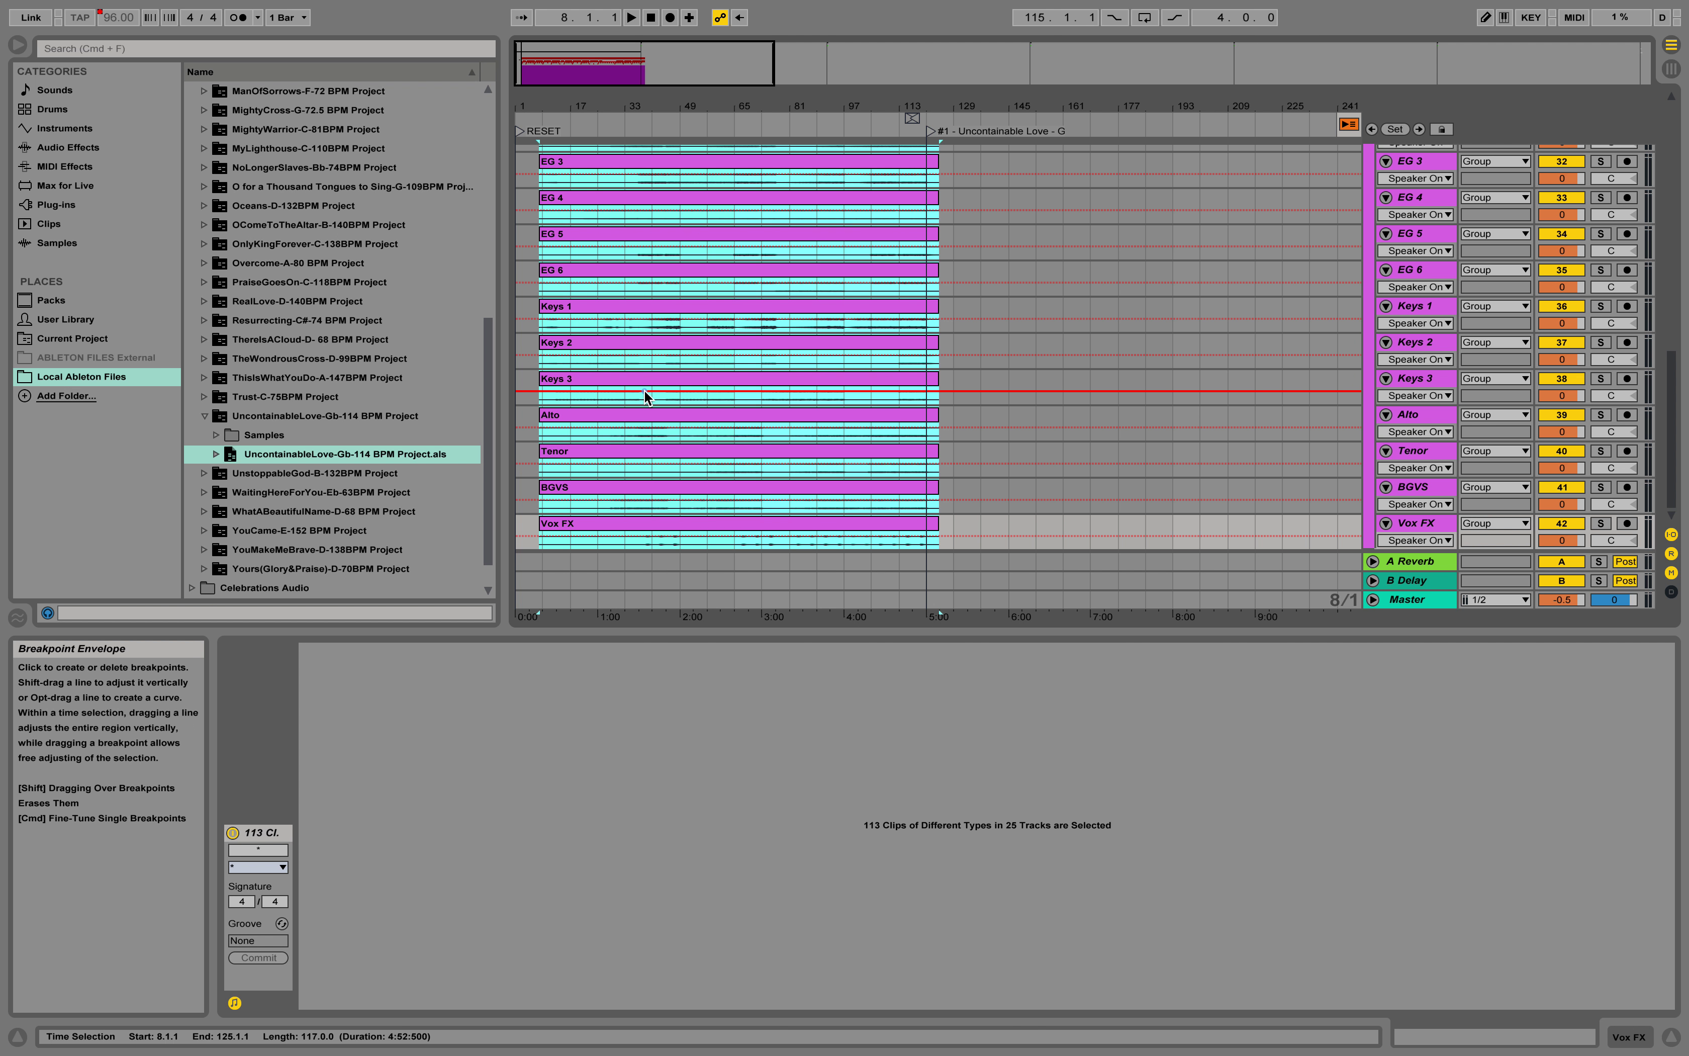
scroll(694, 309, up, 10)
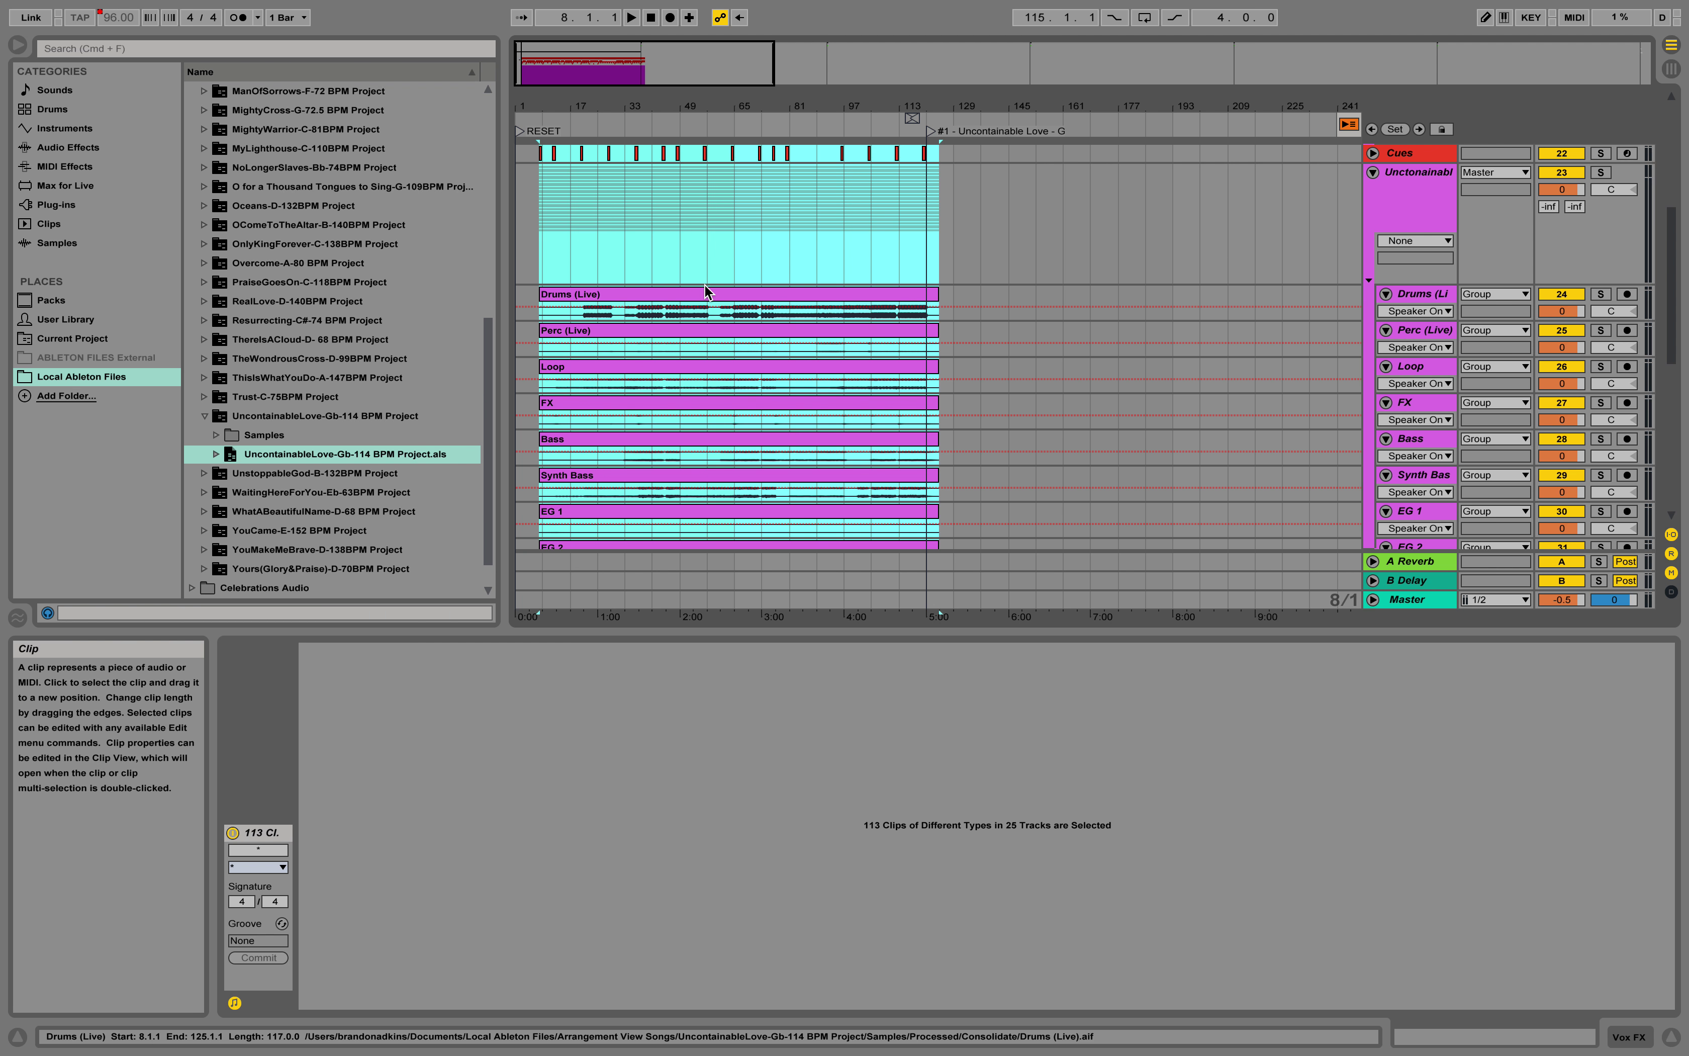
scroll(705, 285, up, 5)
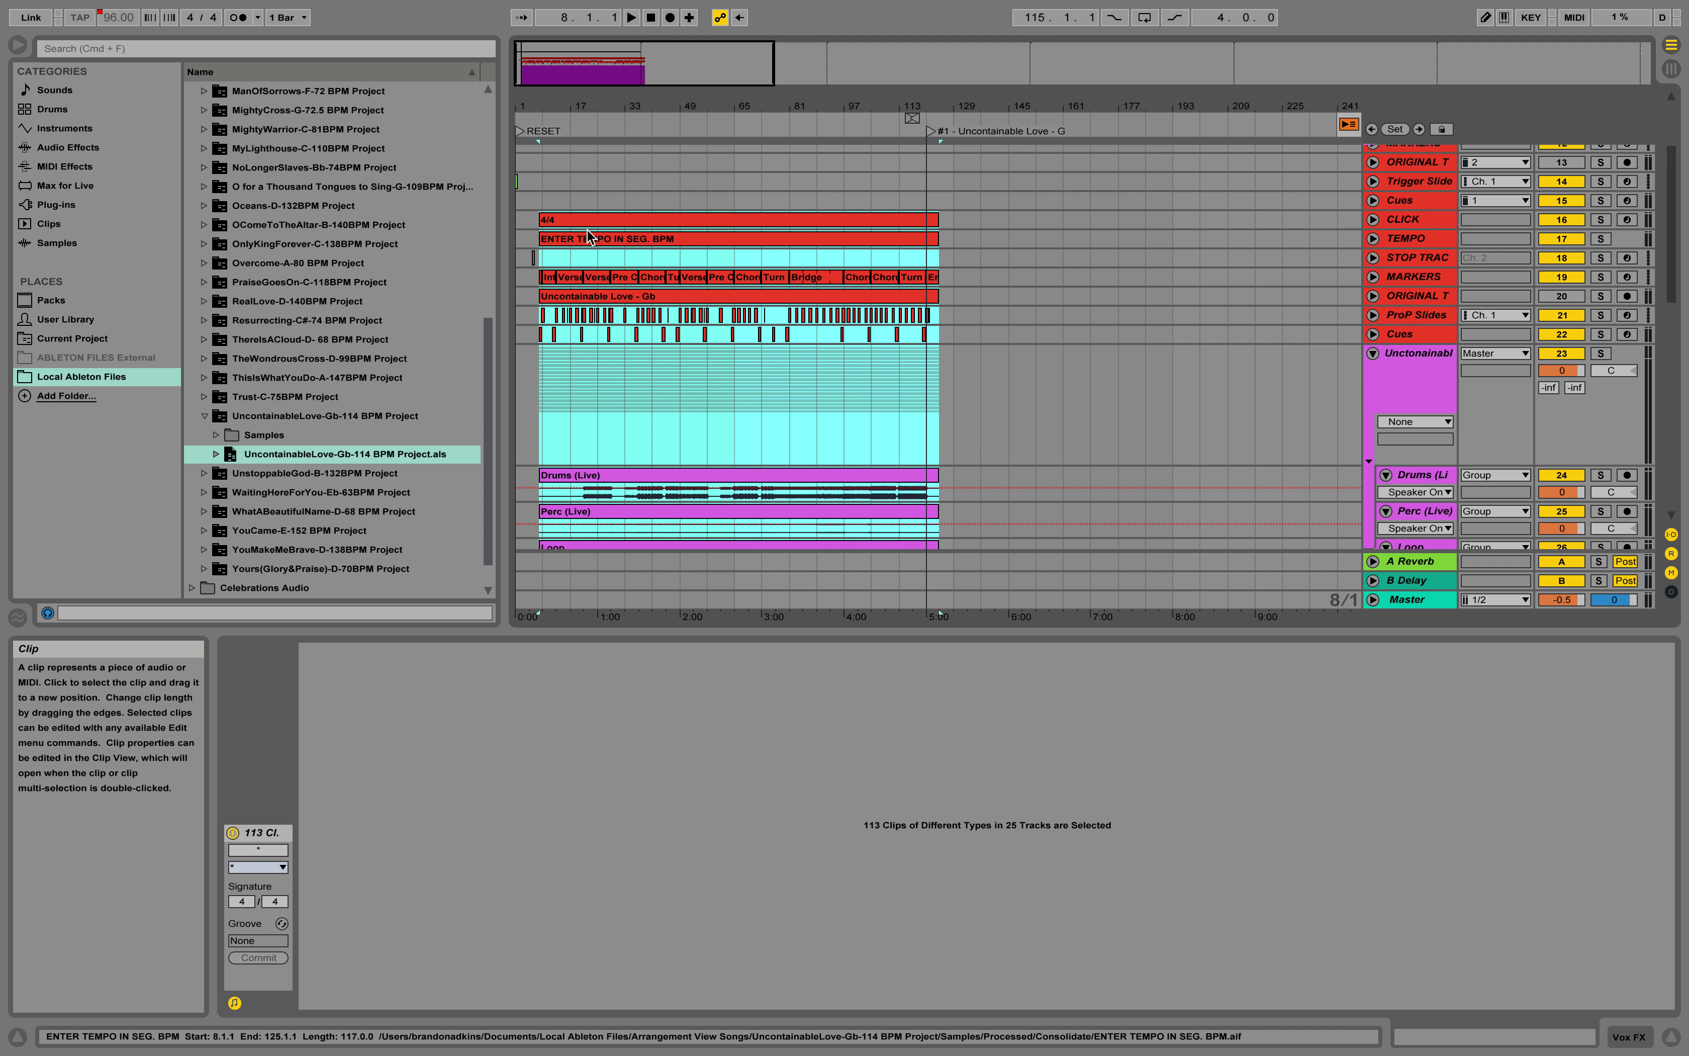
mouse_move(577, 225)
mouse_down()
mouse_move(605, 225)
mouse_move(576, 224)
mouse_up()
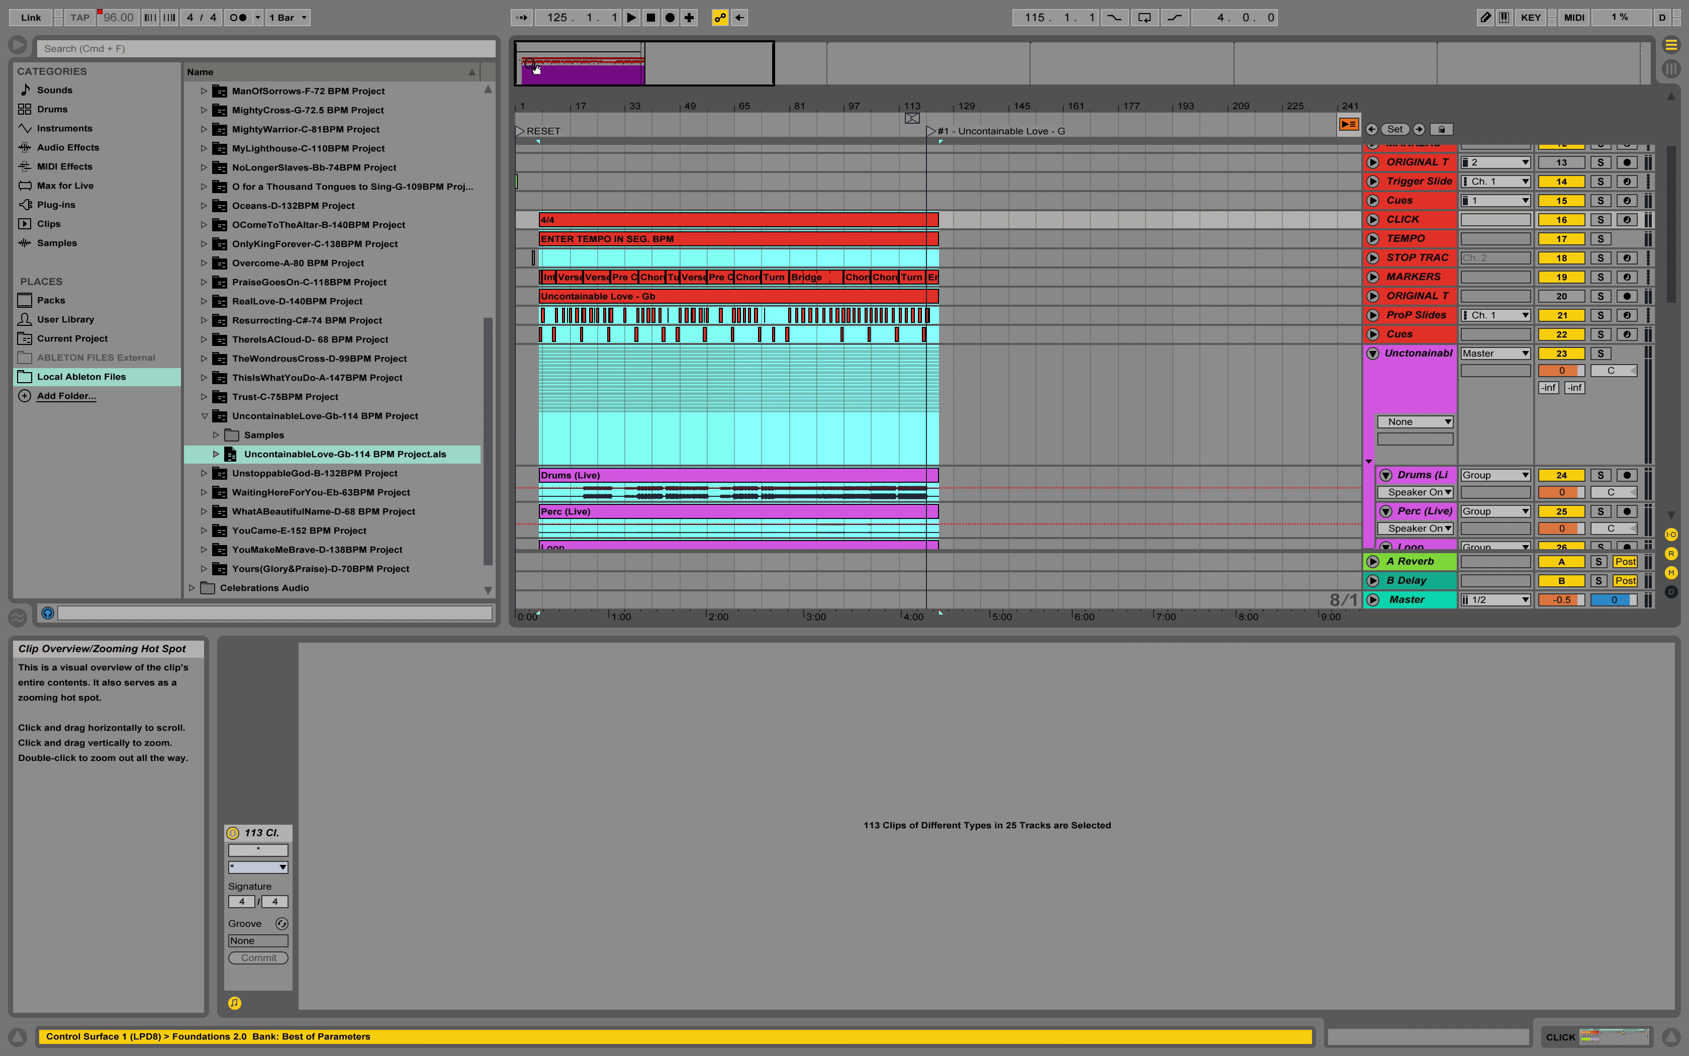
double_click(635, 74)
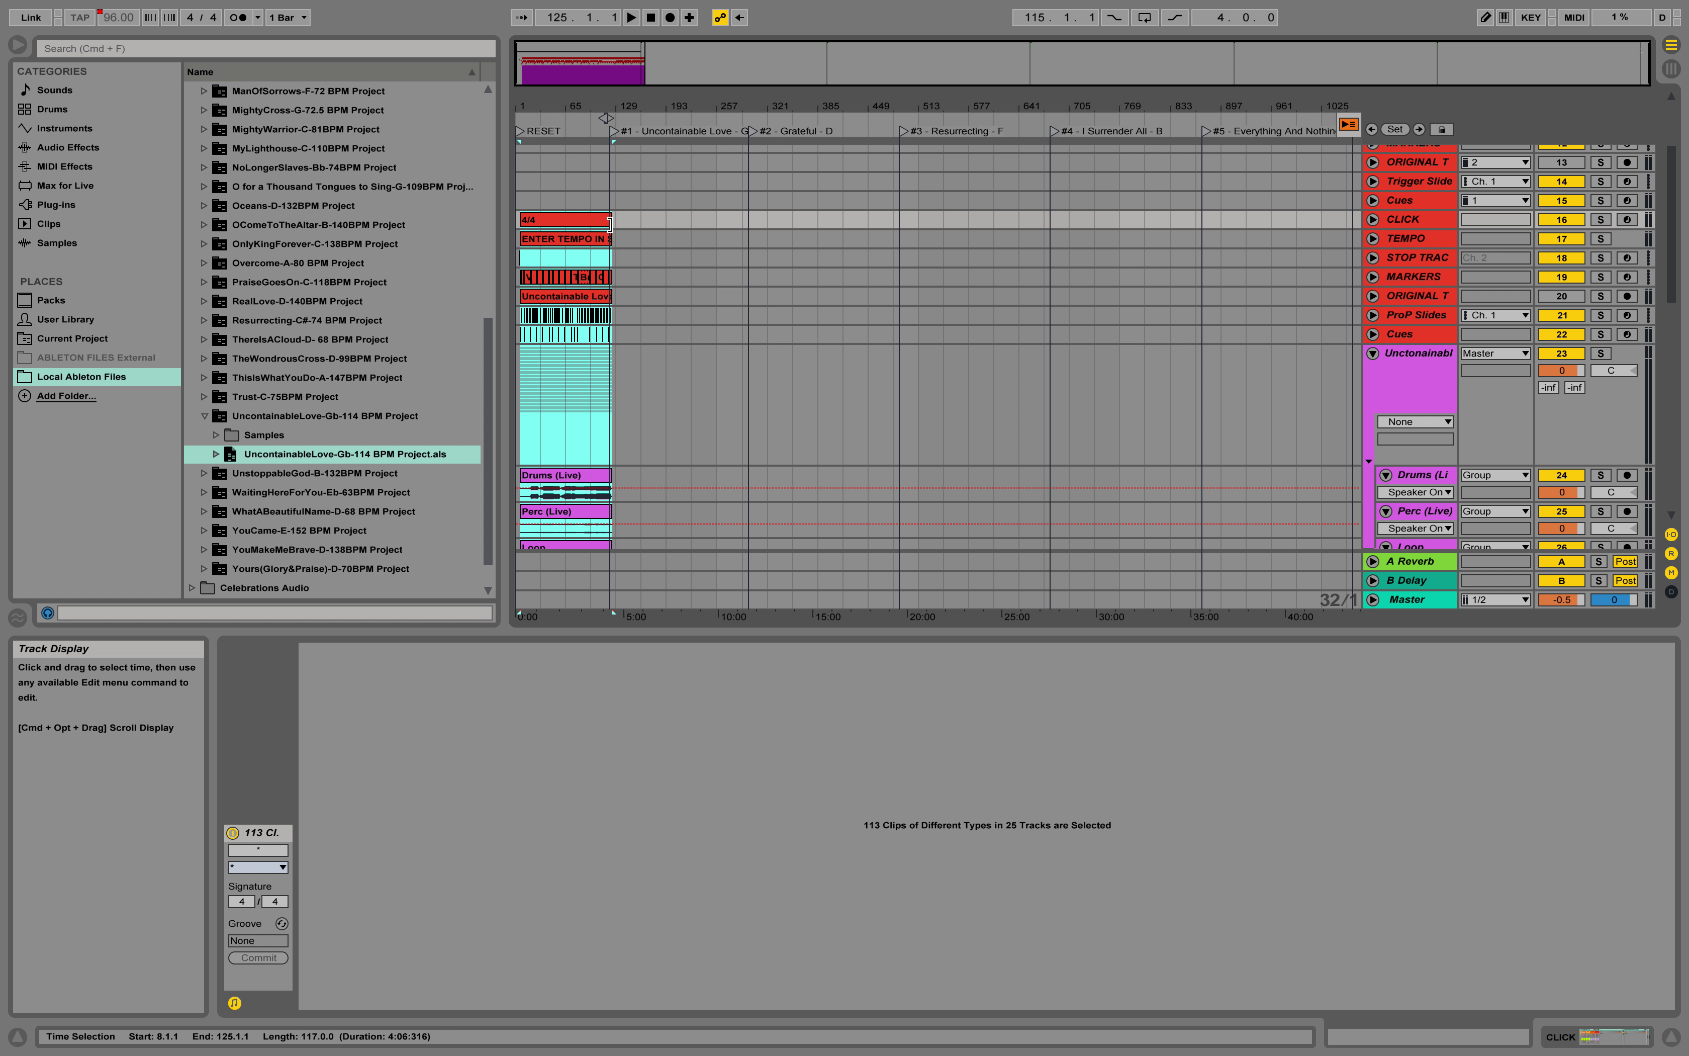
mouse_move(534, 66)
mouse_down()
mouse_move(521, 91)
mouse_move(537, 79)
mouse_up()
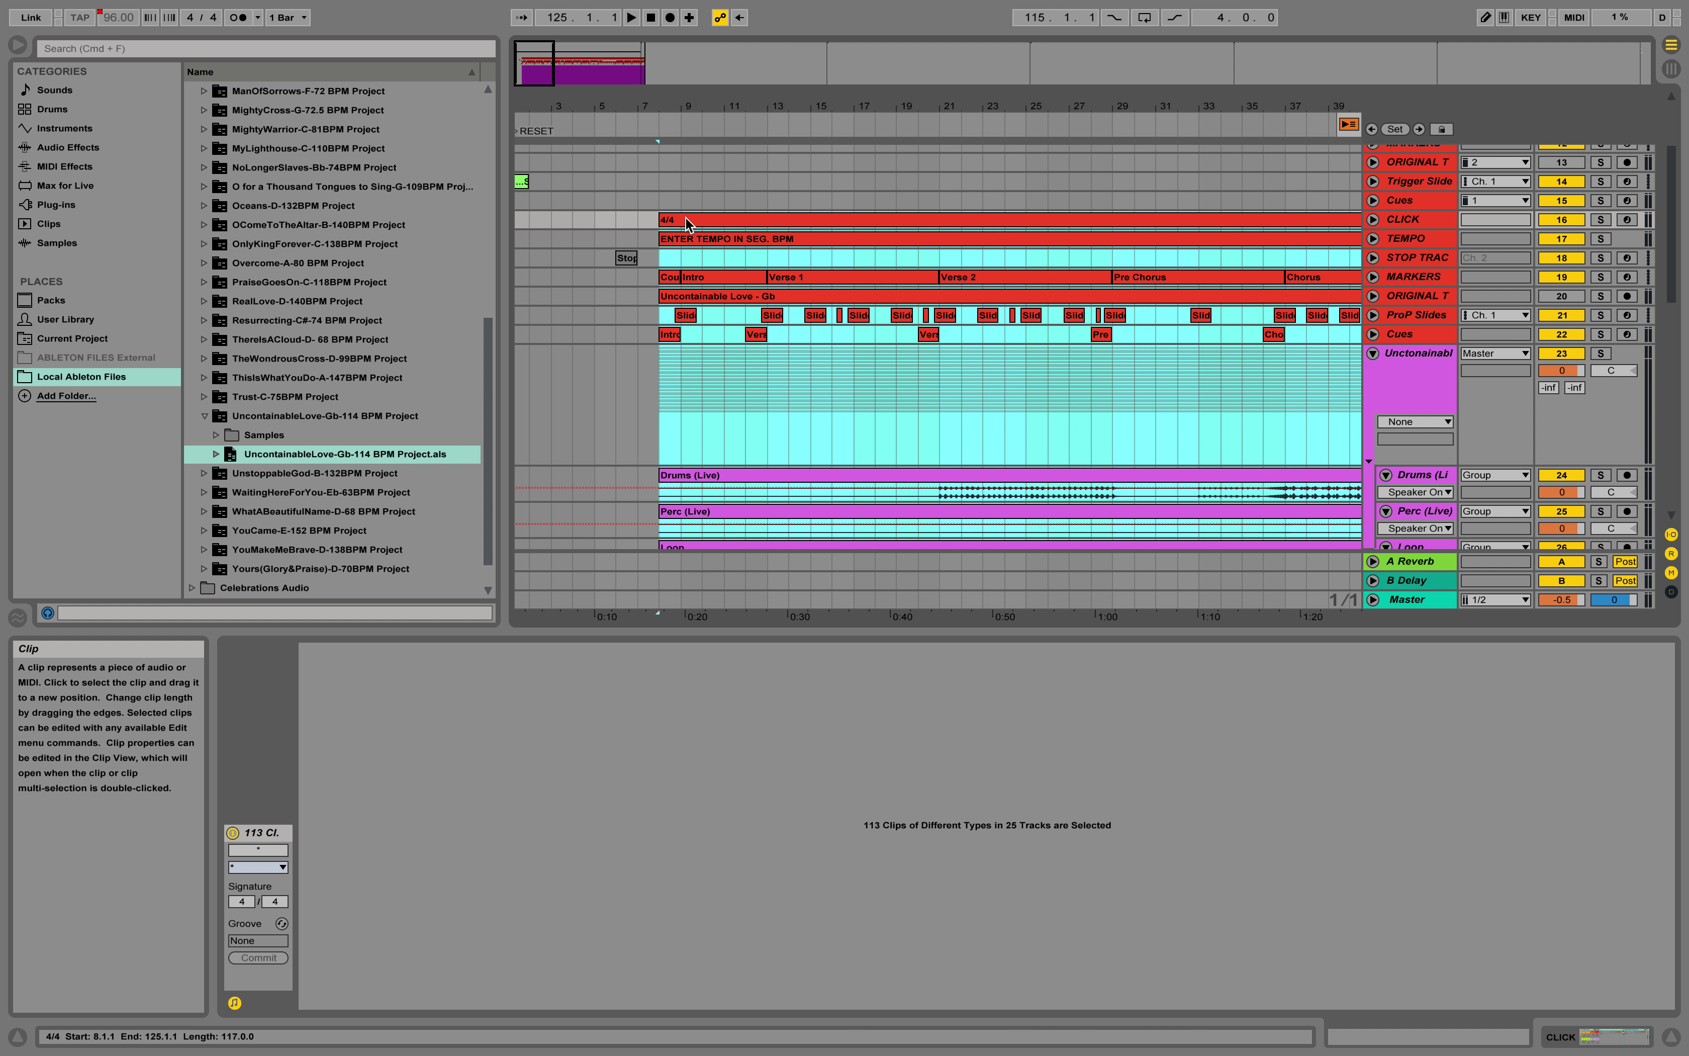
mouse_move(684, 217)
mouse_down()
mouse_move(751, 229)
mouse_move(671, 230)
mouse_move(769, 226)
mouse_move(687, 235)
mouse_move(772, 234)
mouse_move(690, 233)
mouse_move(754, 233)
mouse_move(690, 233)
mouse_move(727, 220)
mouse_move(803, 234)
mouse_move(667, 226)
mouse_move(712, 234)
mouse_move(684, 222)
mouse_up()
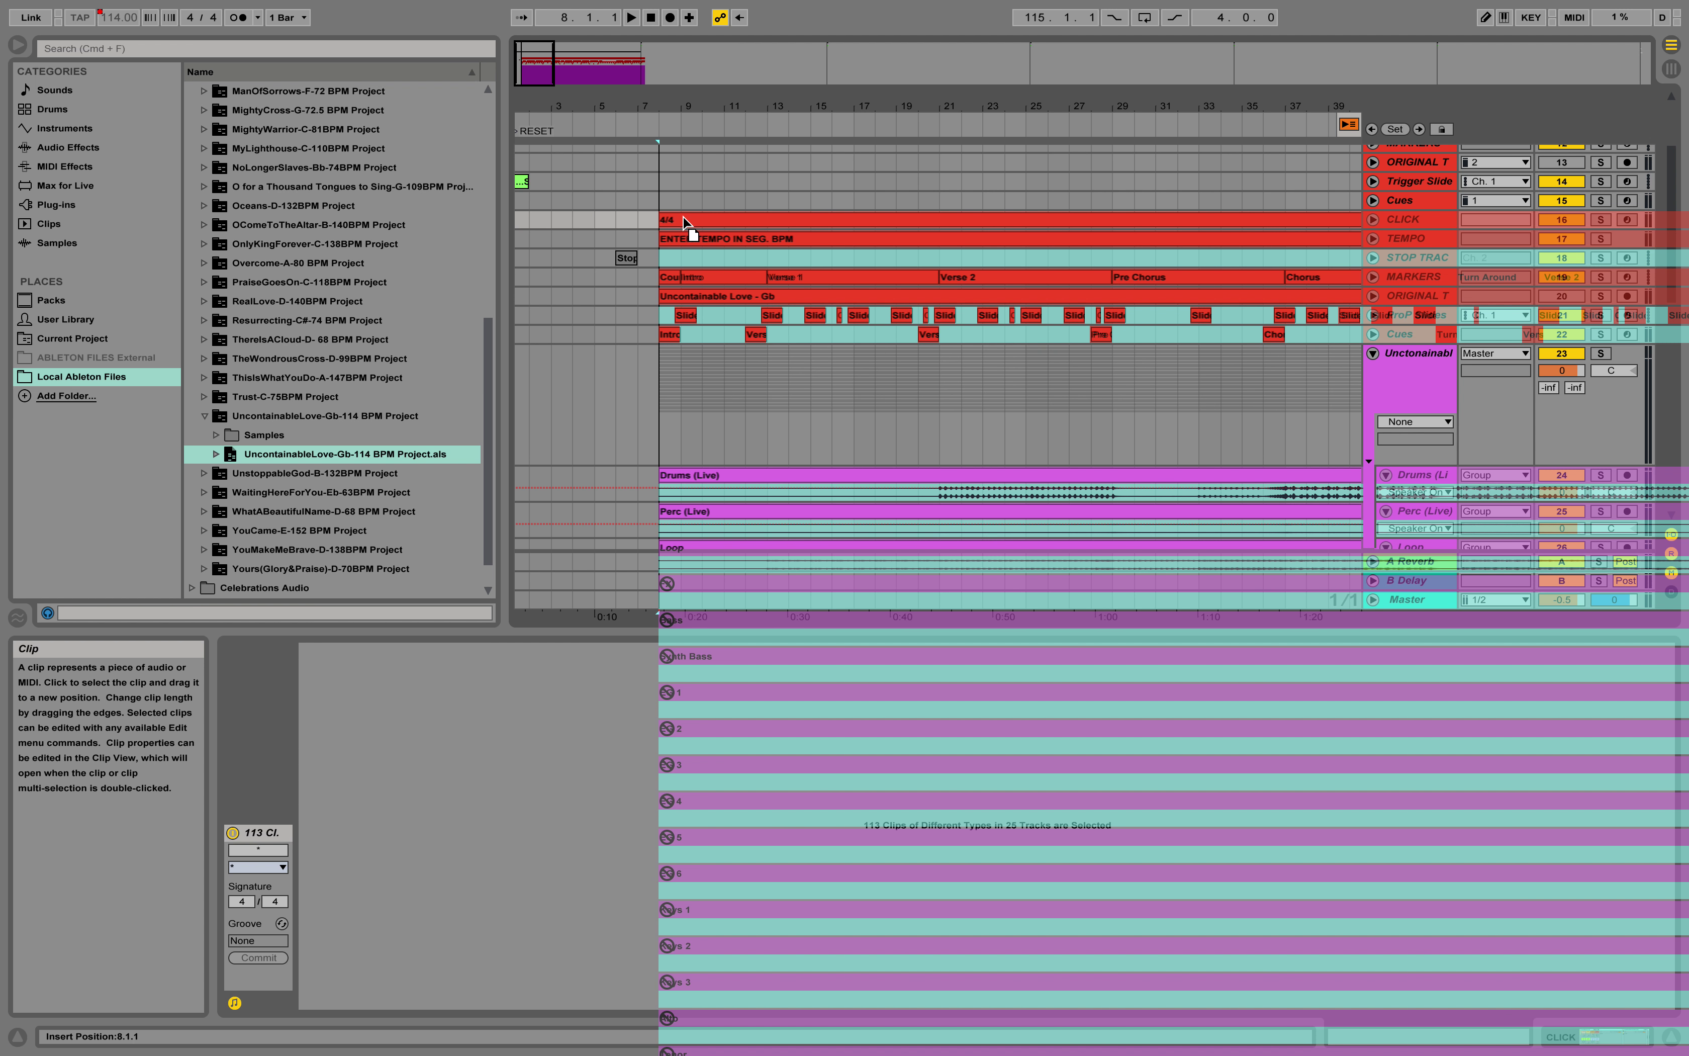
drag(684, 222, 958, 217)
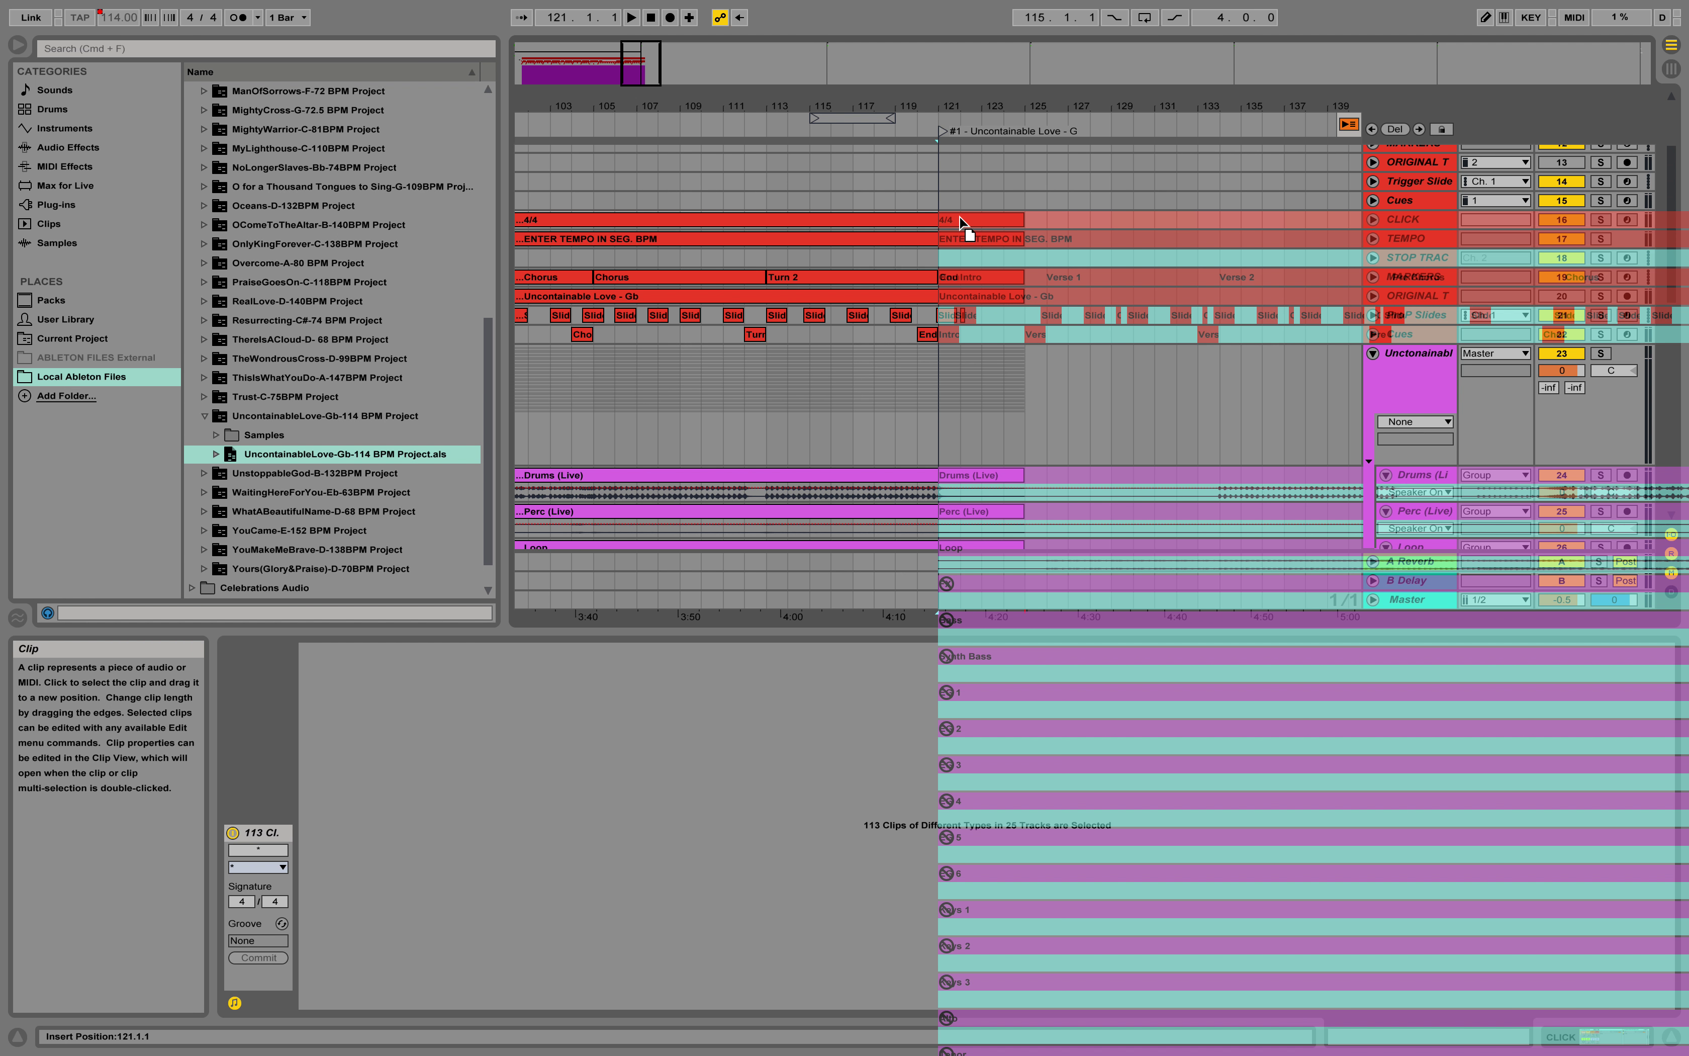
drag(965, 226, 734, 227)
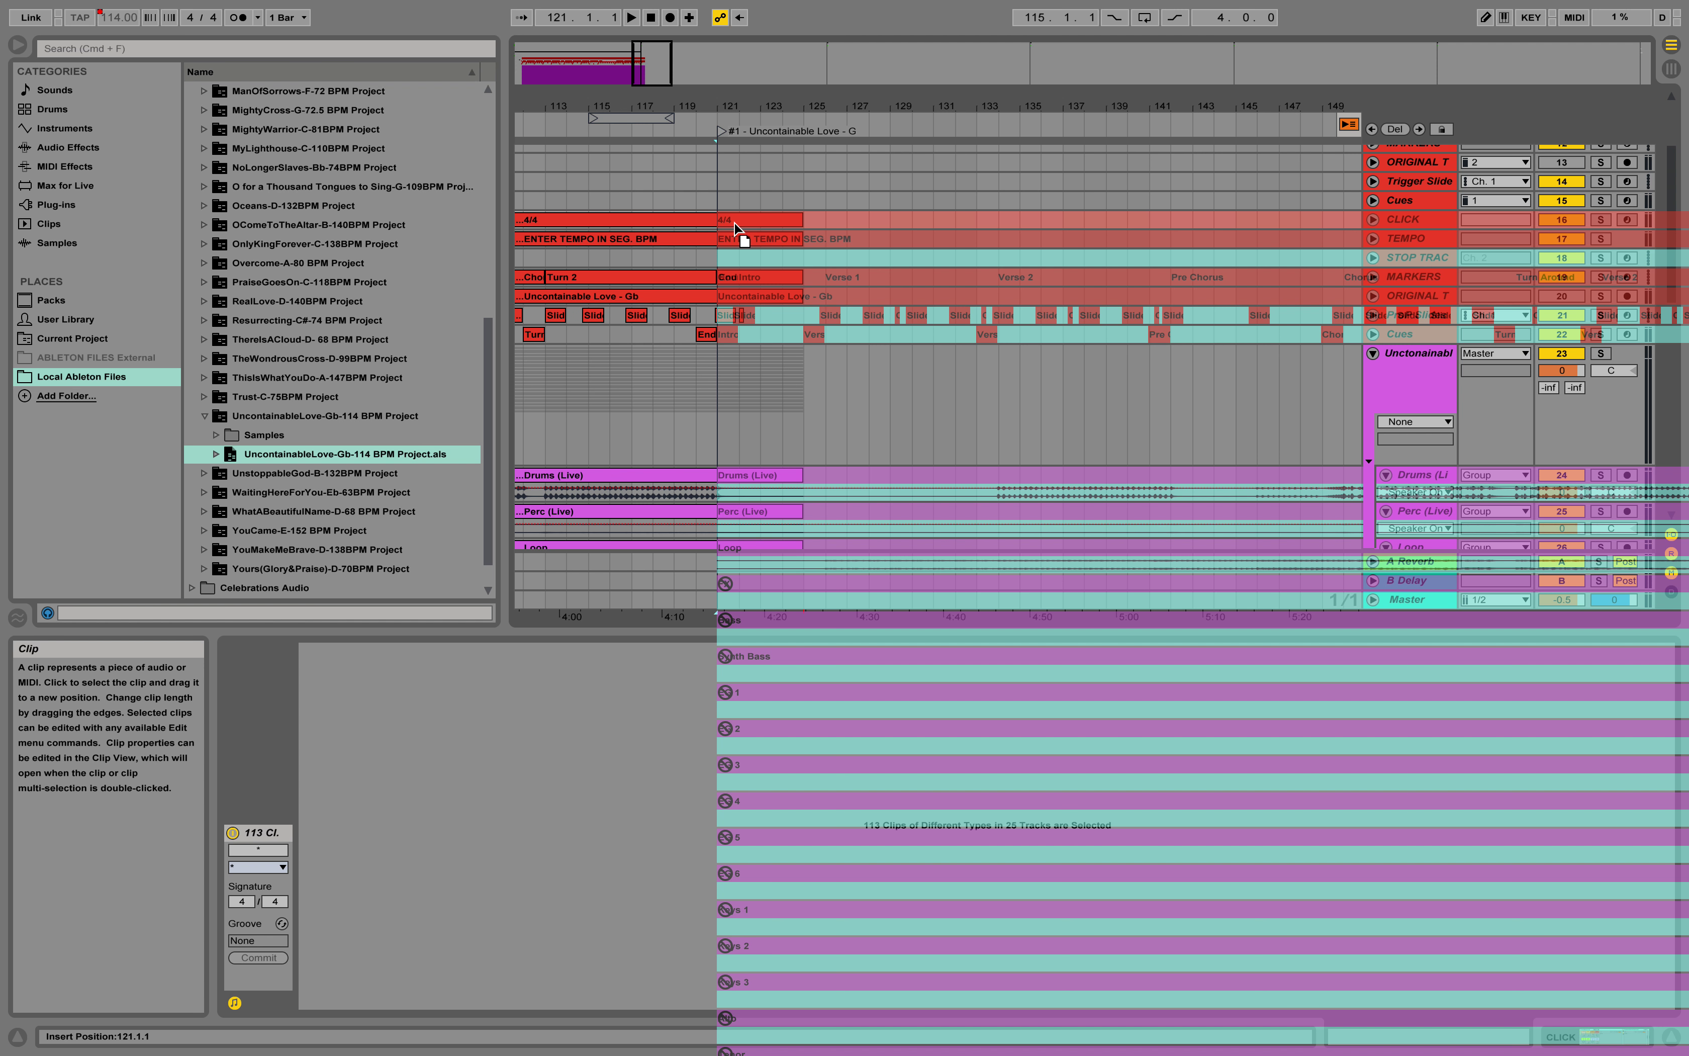
drag(735, 228, 735, 228)
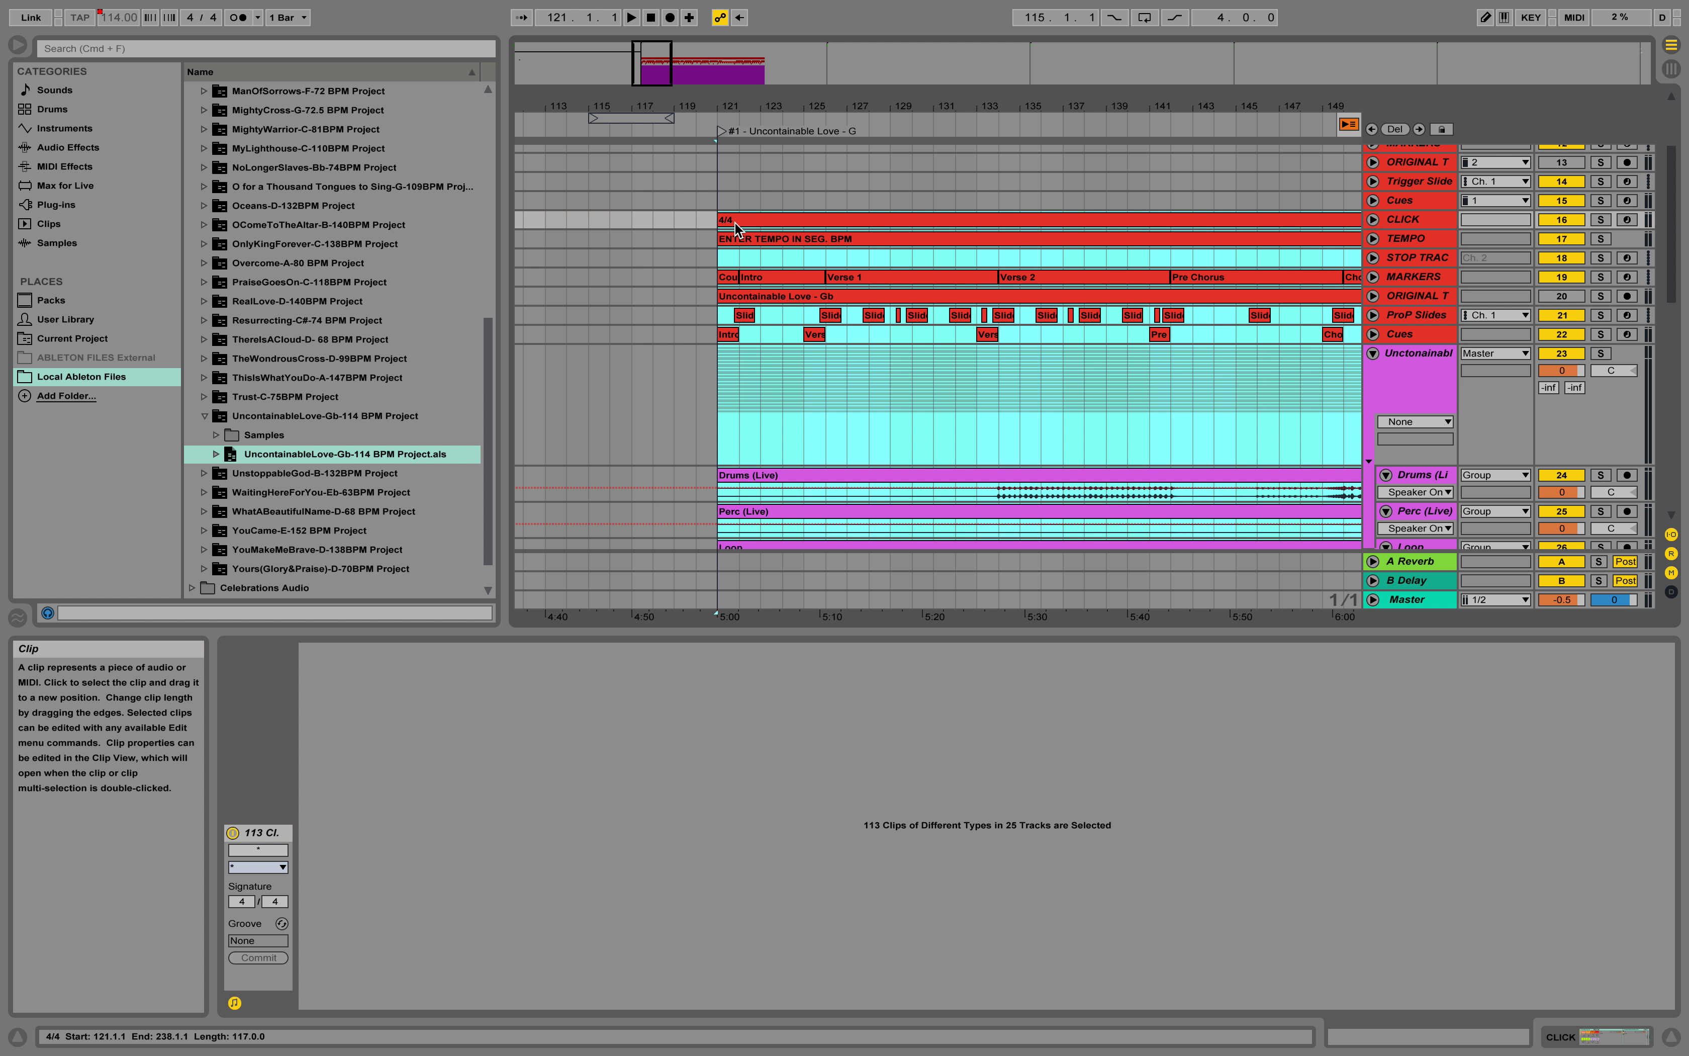
Move the song's red CLICK through Cues clips up onto the matching template tracks 9 to 15, keeping their start at bar 121.
drag(649, 72, 663, 74)
scroll(639, 193, up, 4)
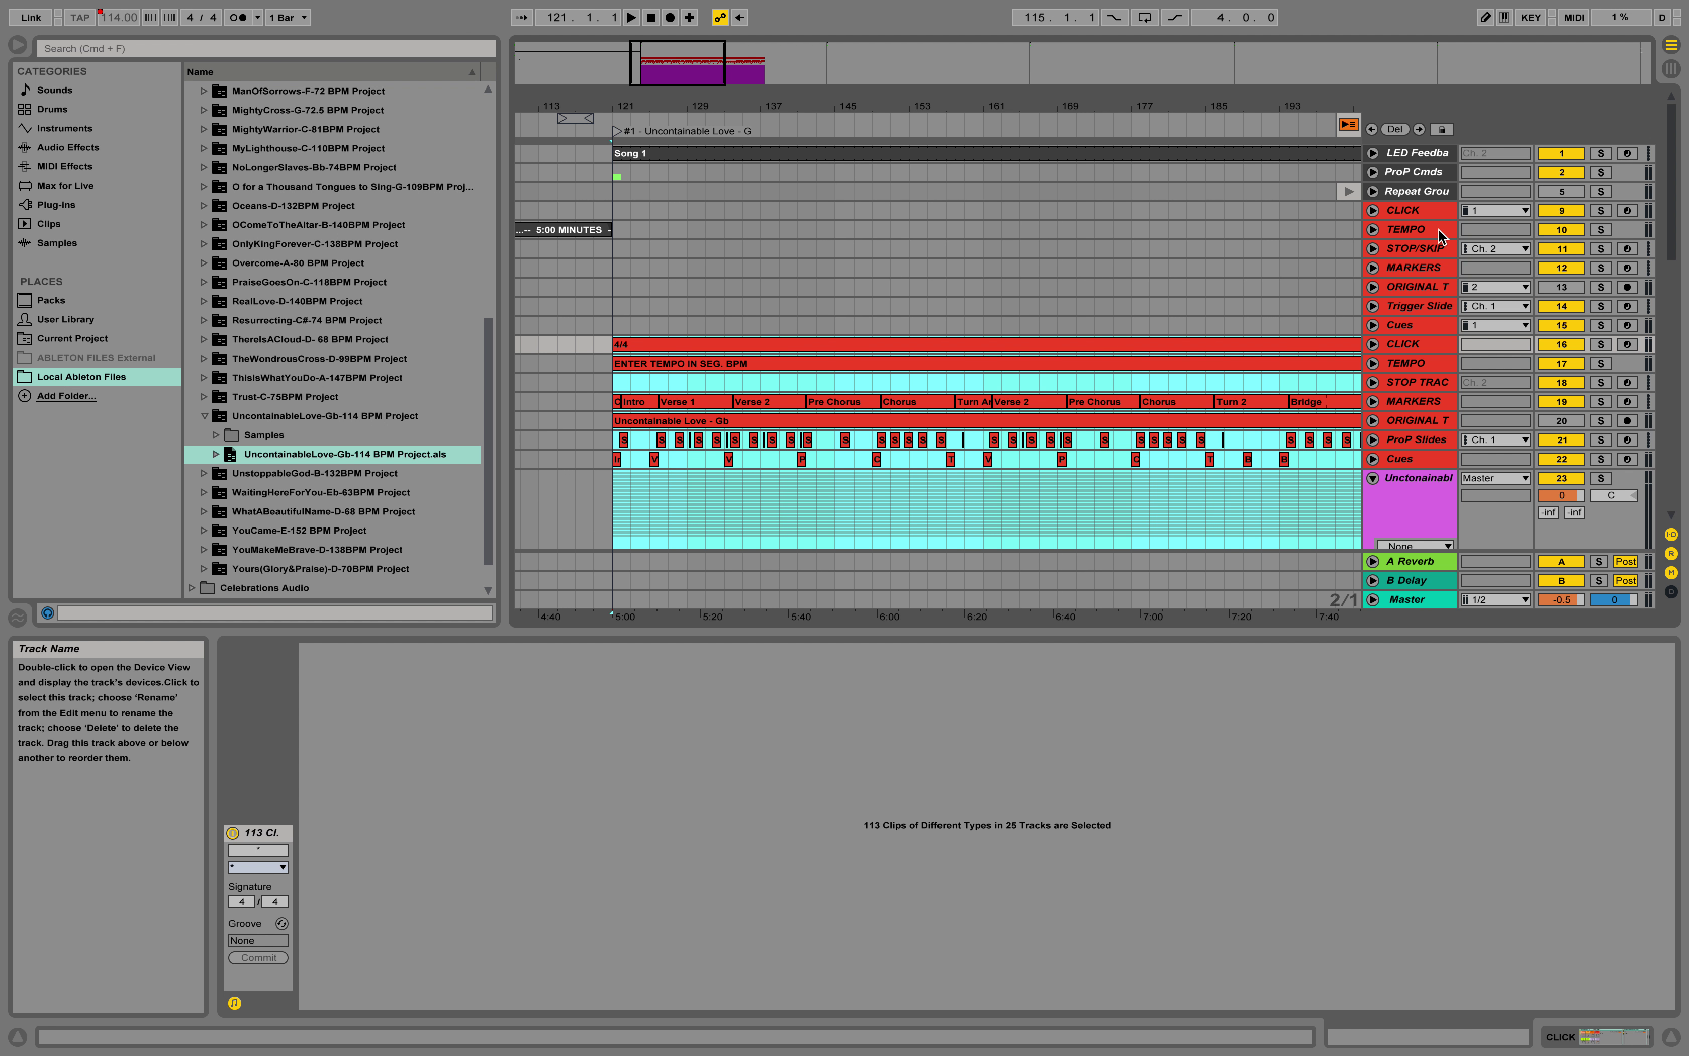
click(665, 343)
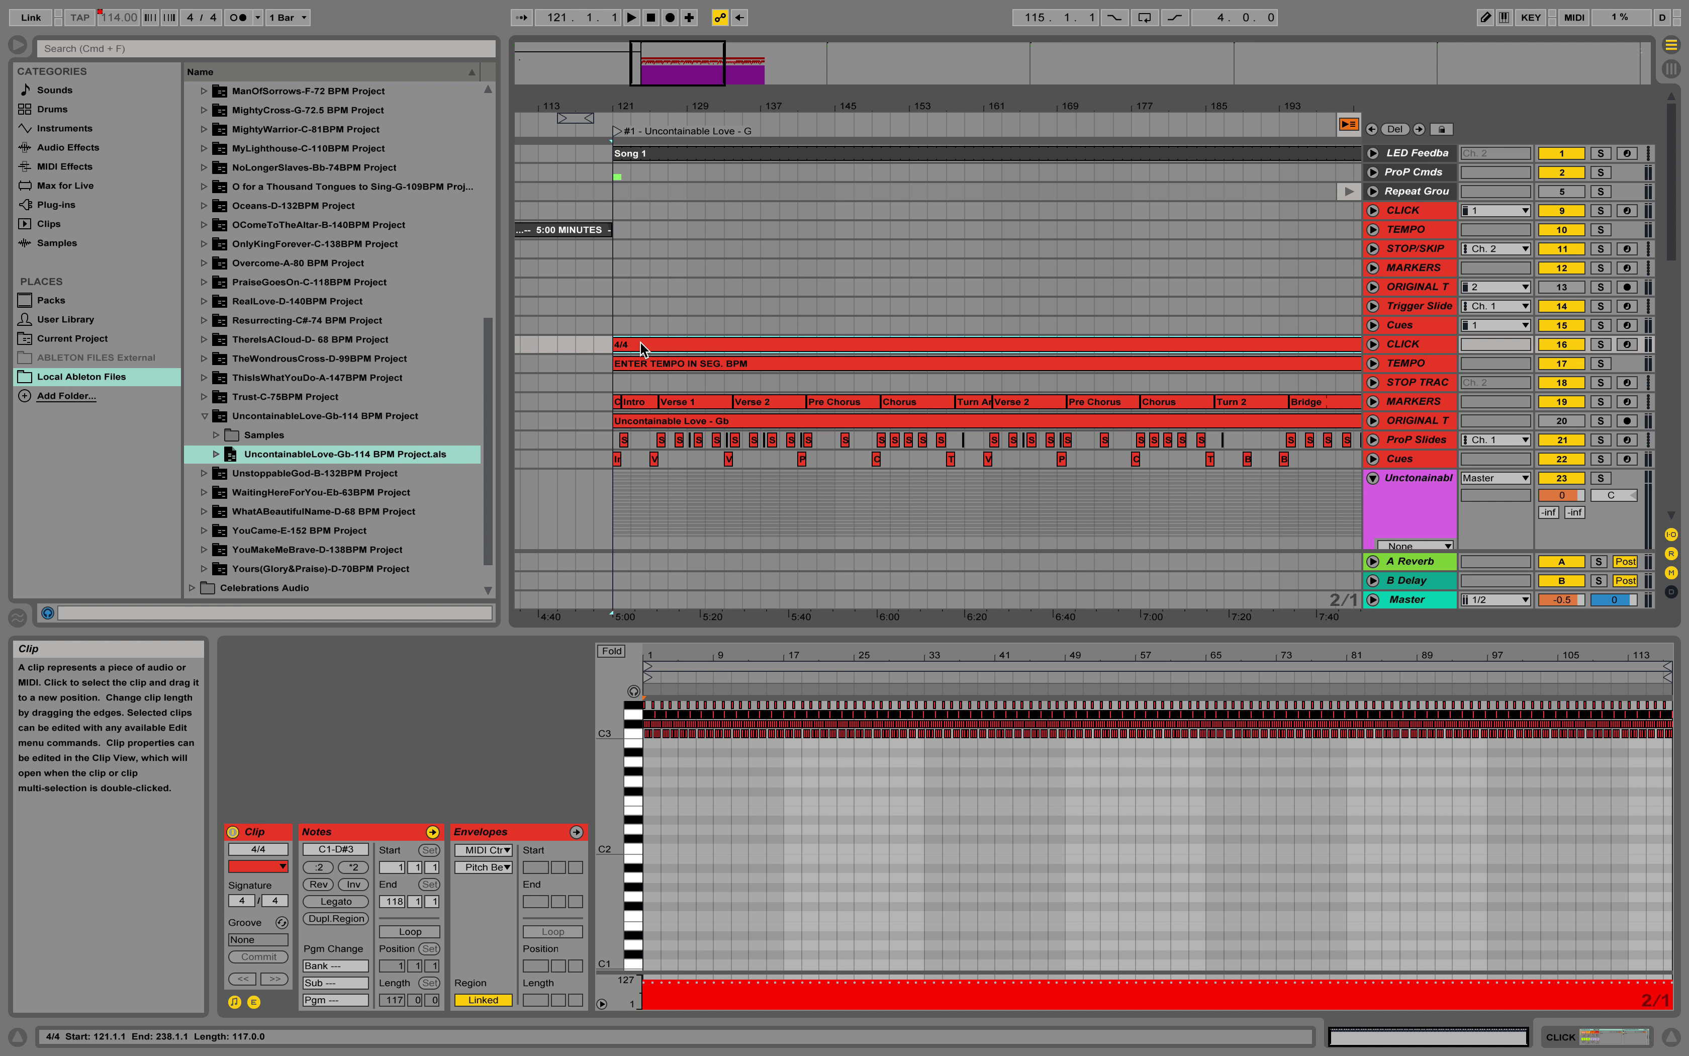
click(766, 72)
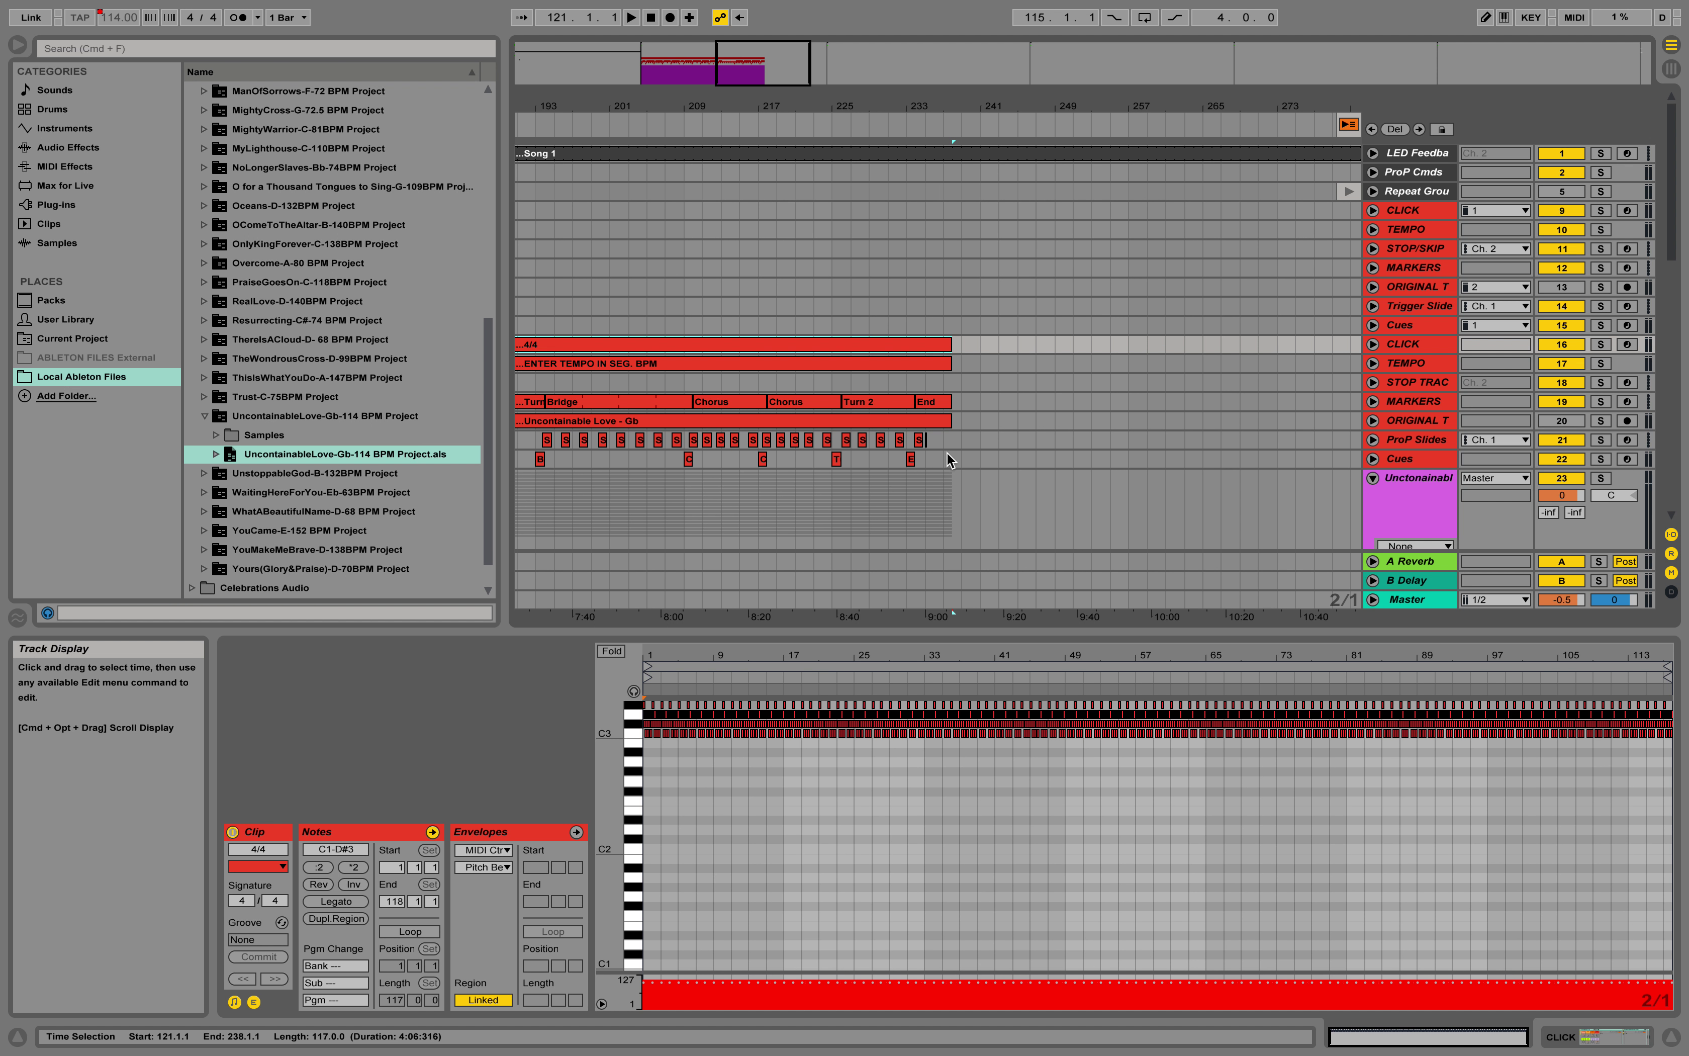
key(super+a)
scroll(907, 467, down, 5)
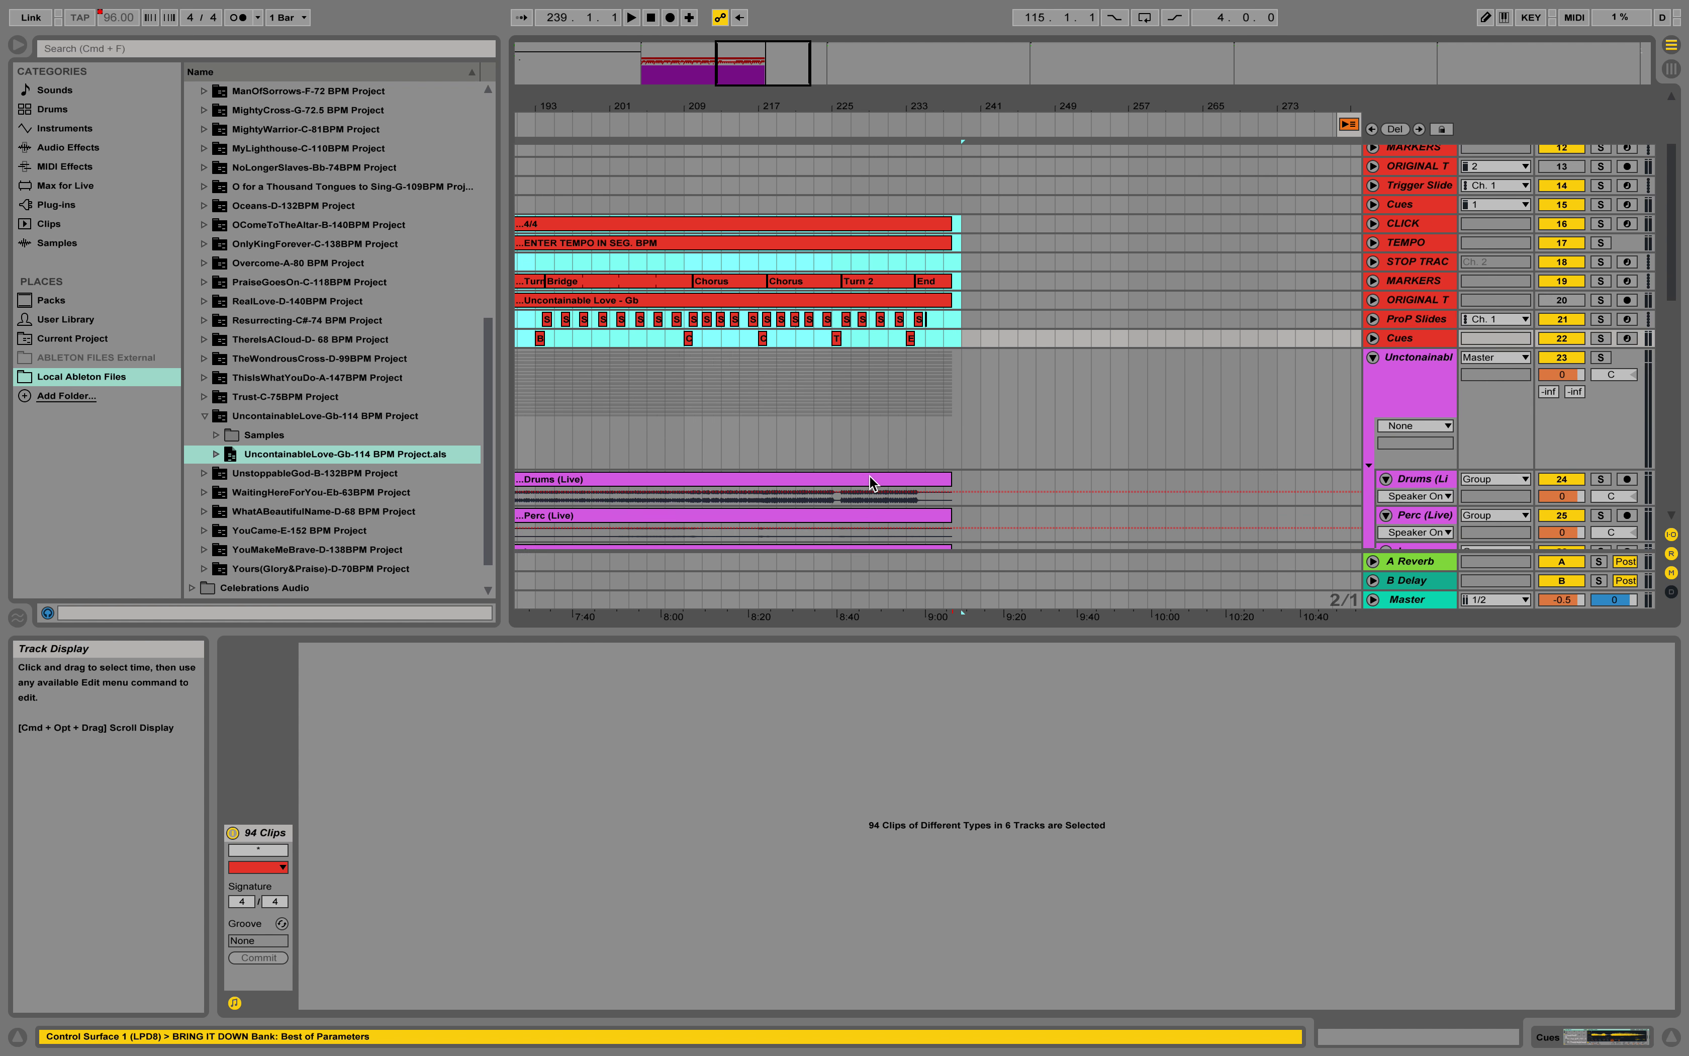
scroll(878, 456, up, 5)
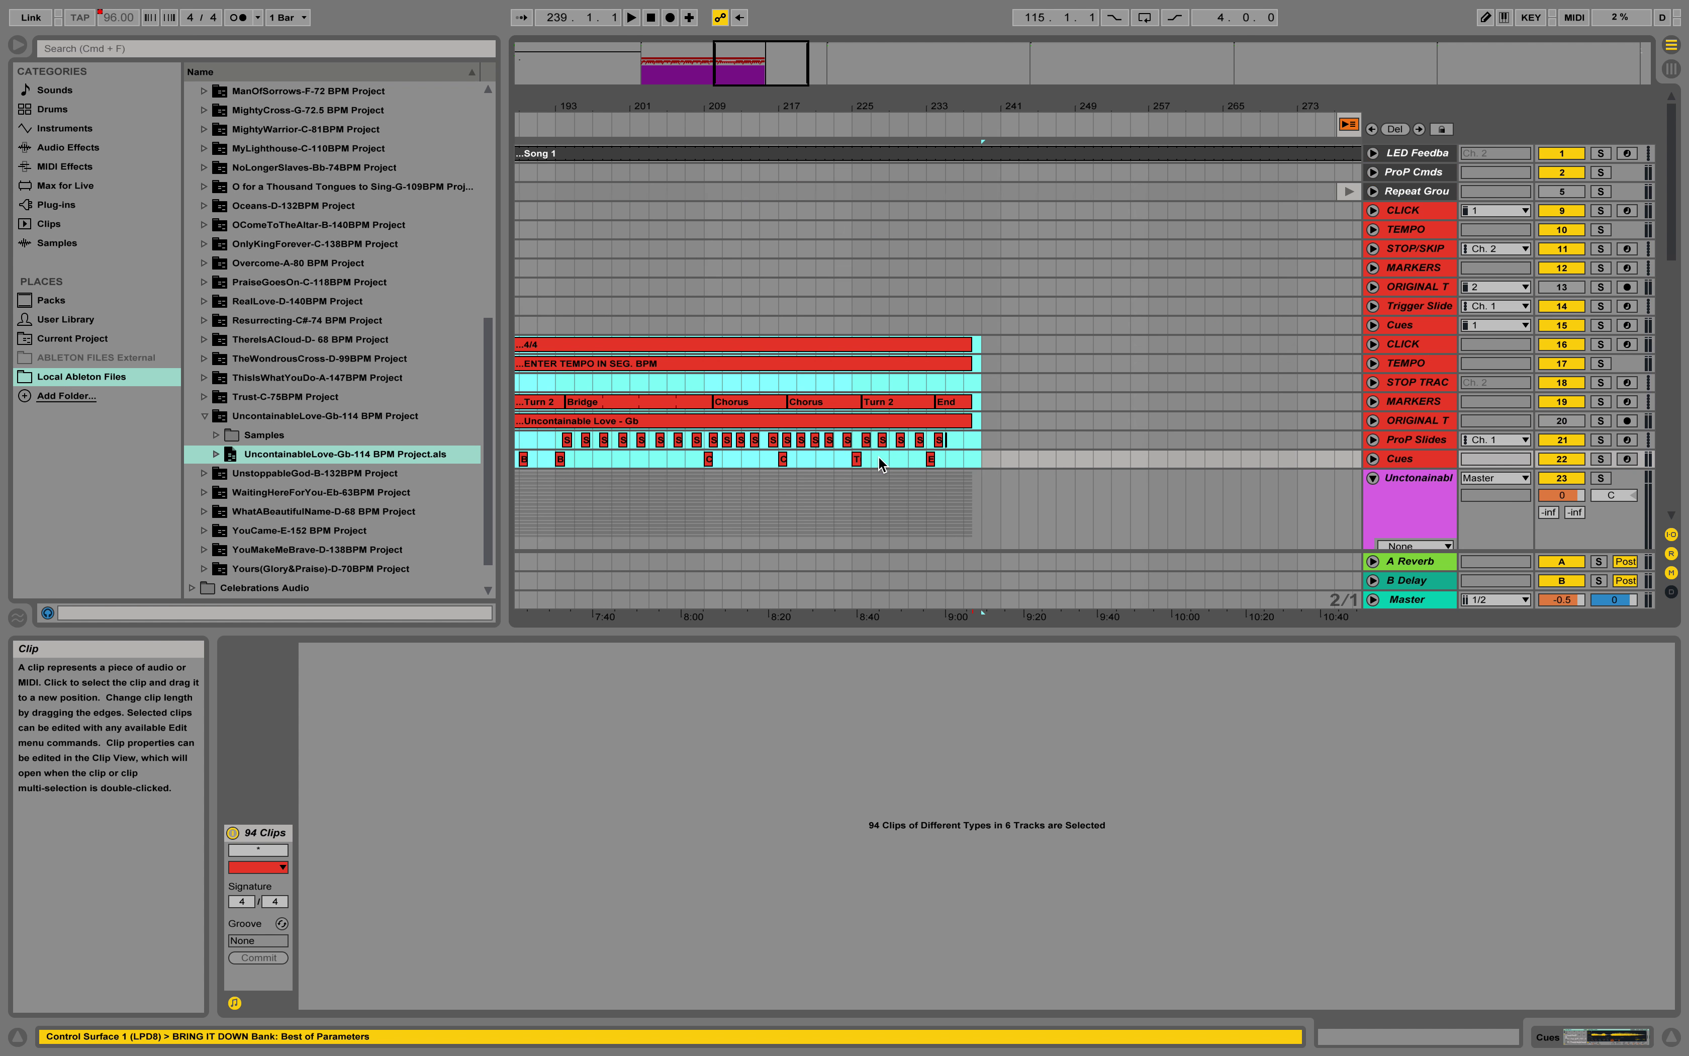
click(644, 73)
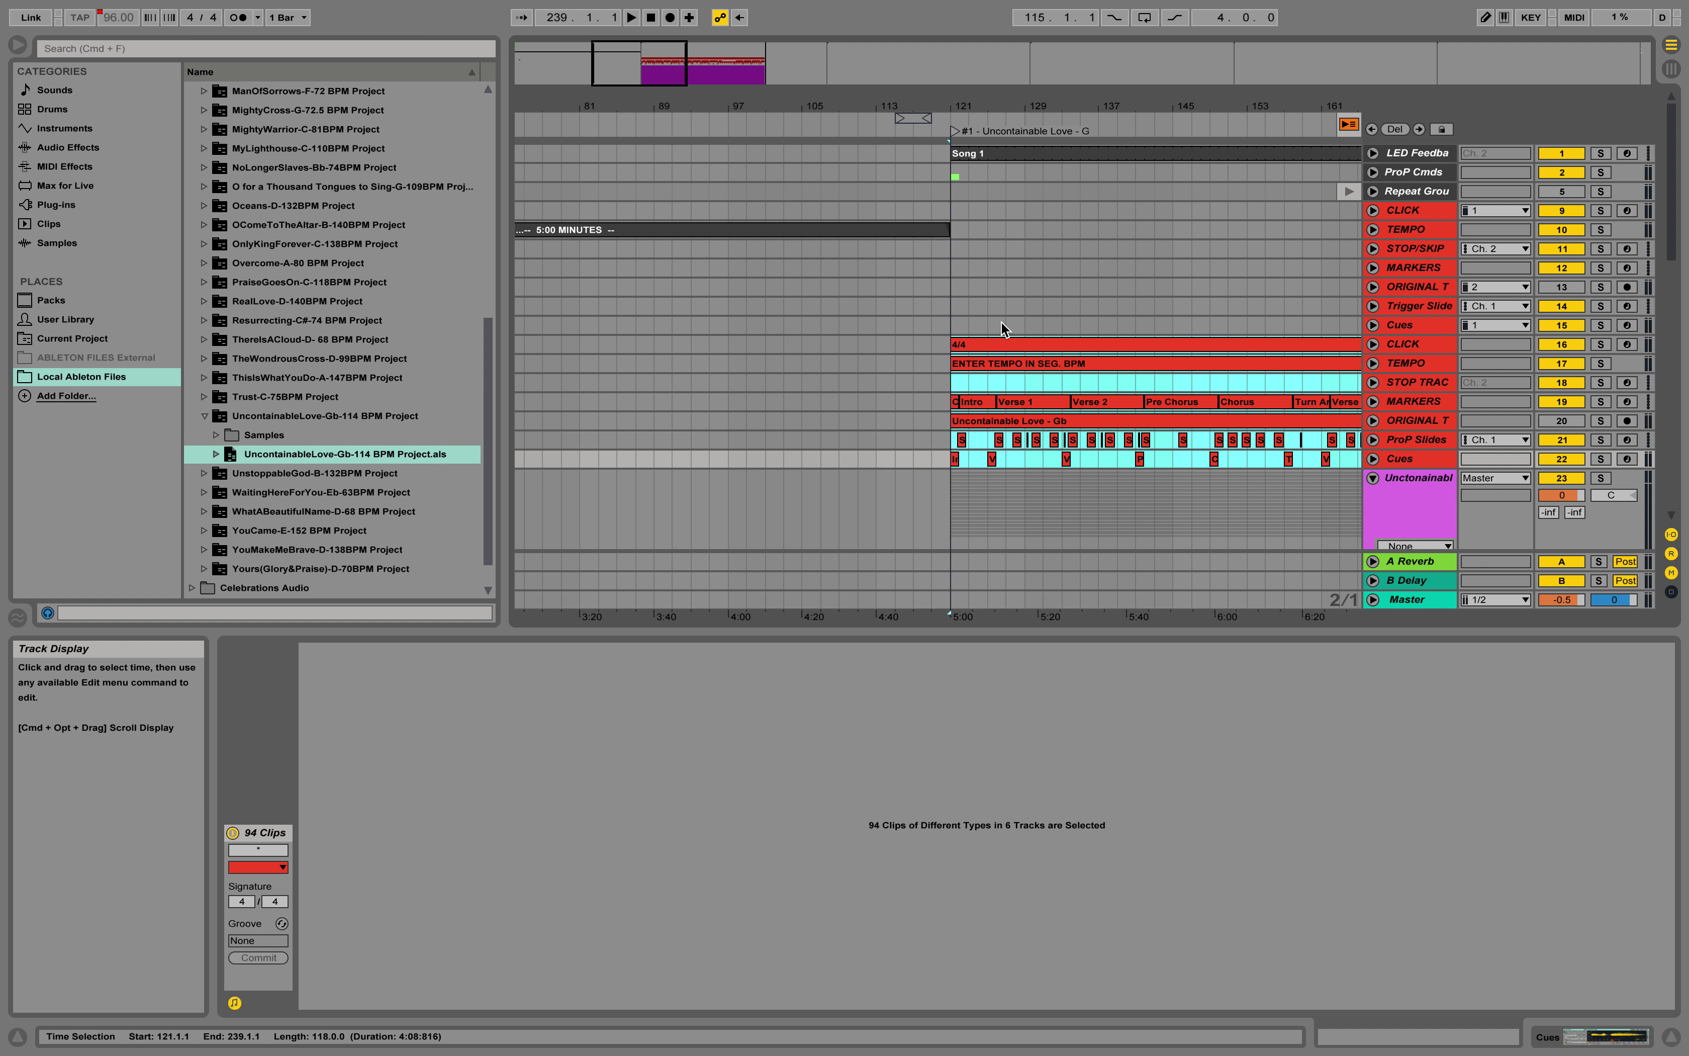
drag(997, 341, 996, 210)
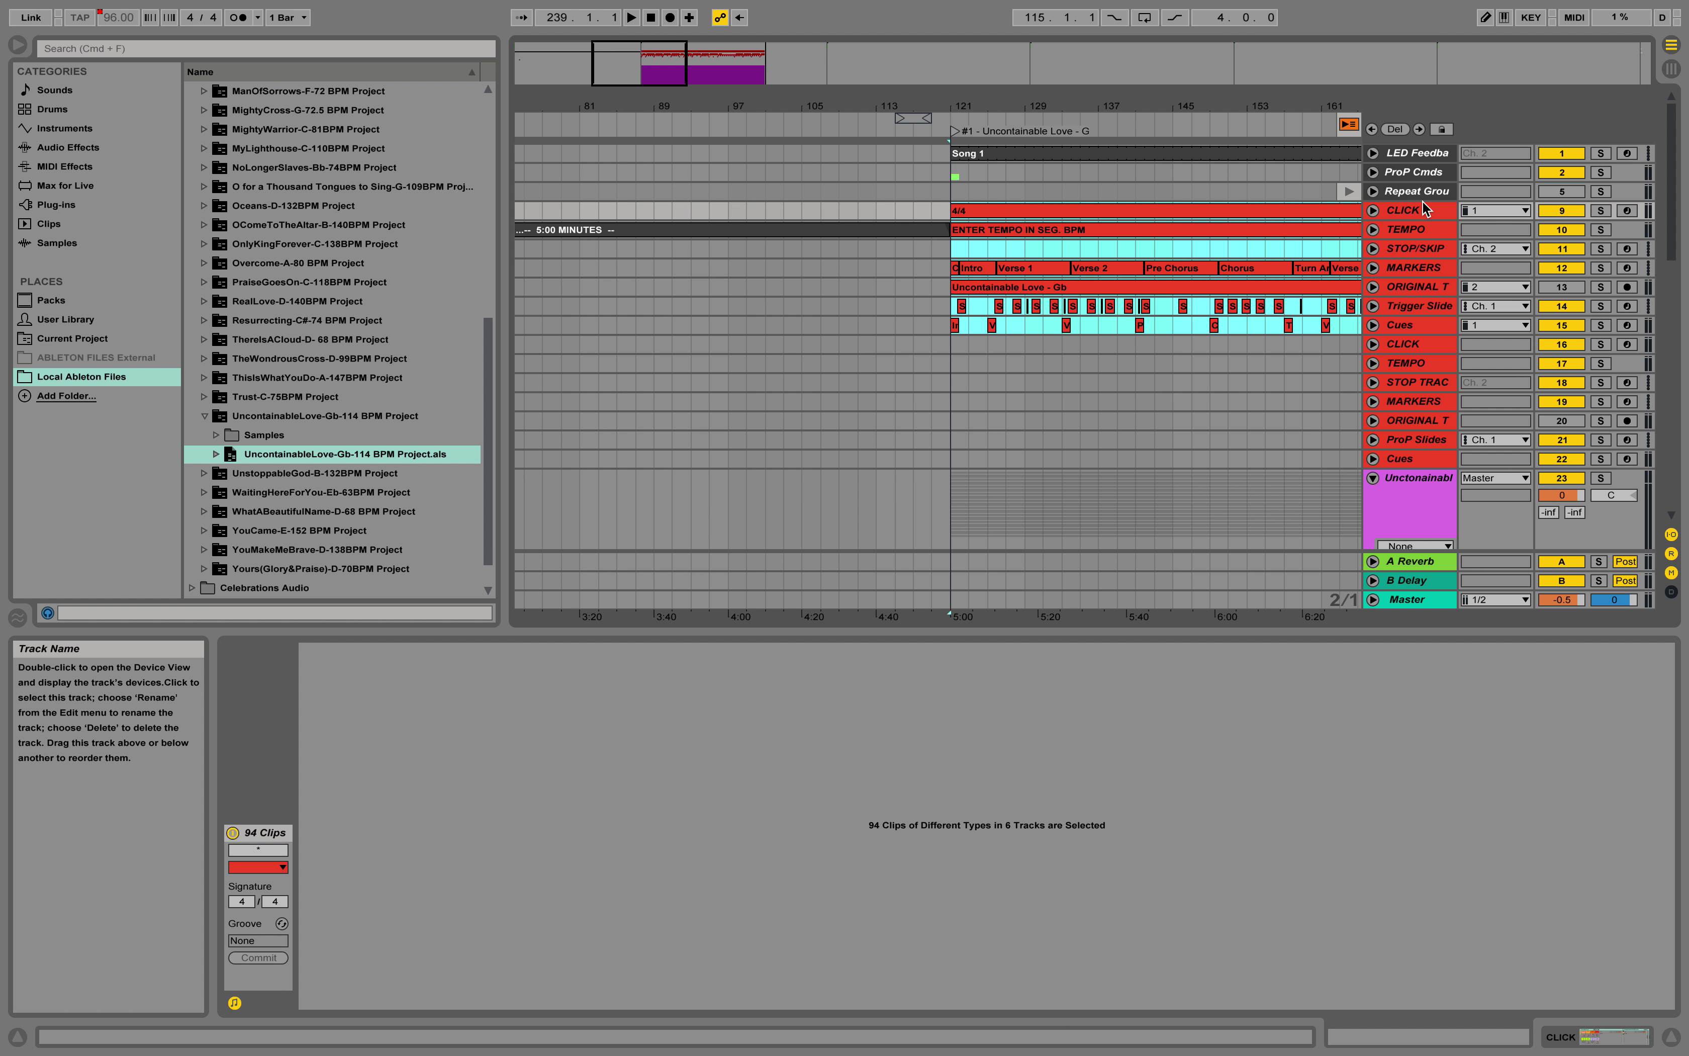
Delete the emptied duplicate tracks 16 to 22, from CLICK through Cues.
click(1435, 347)
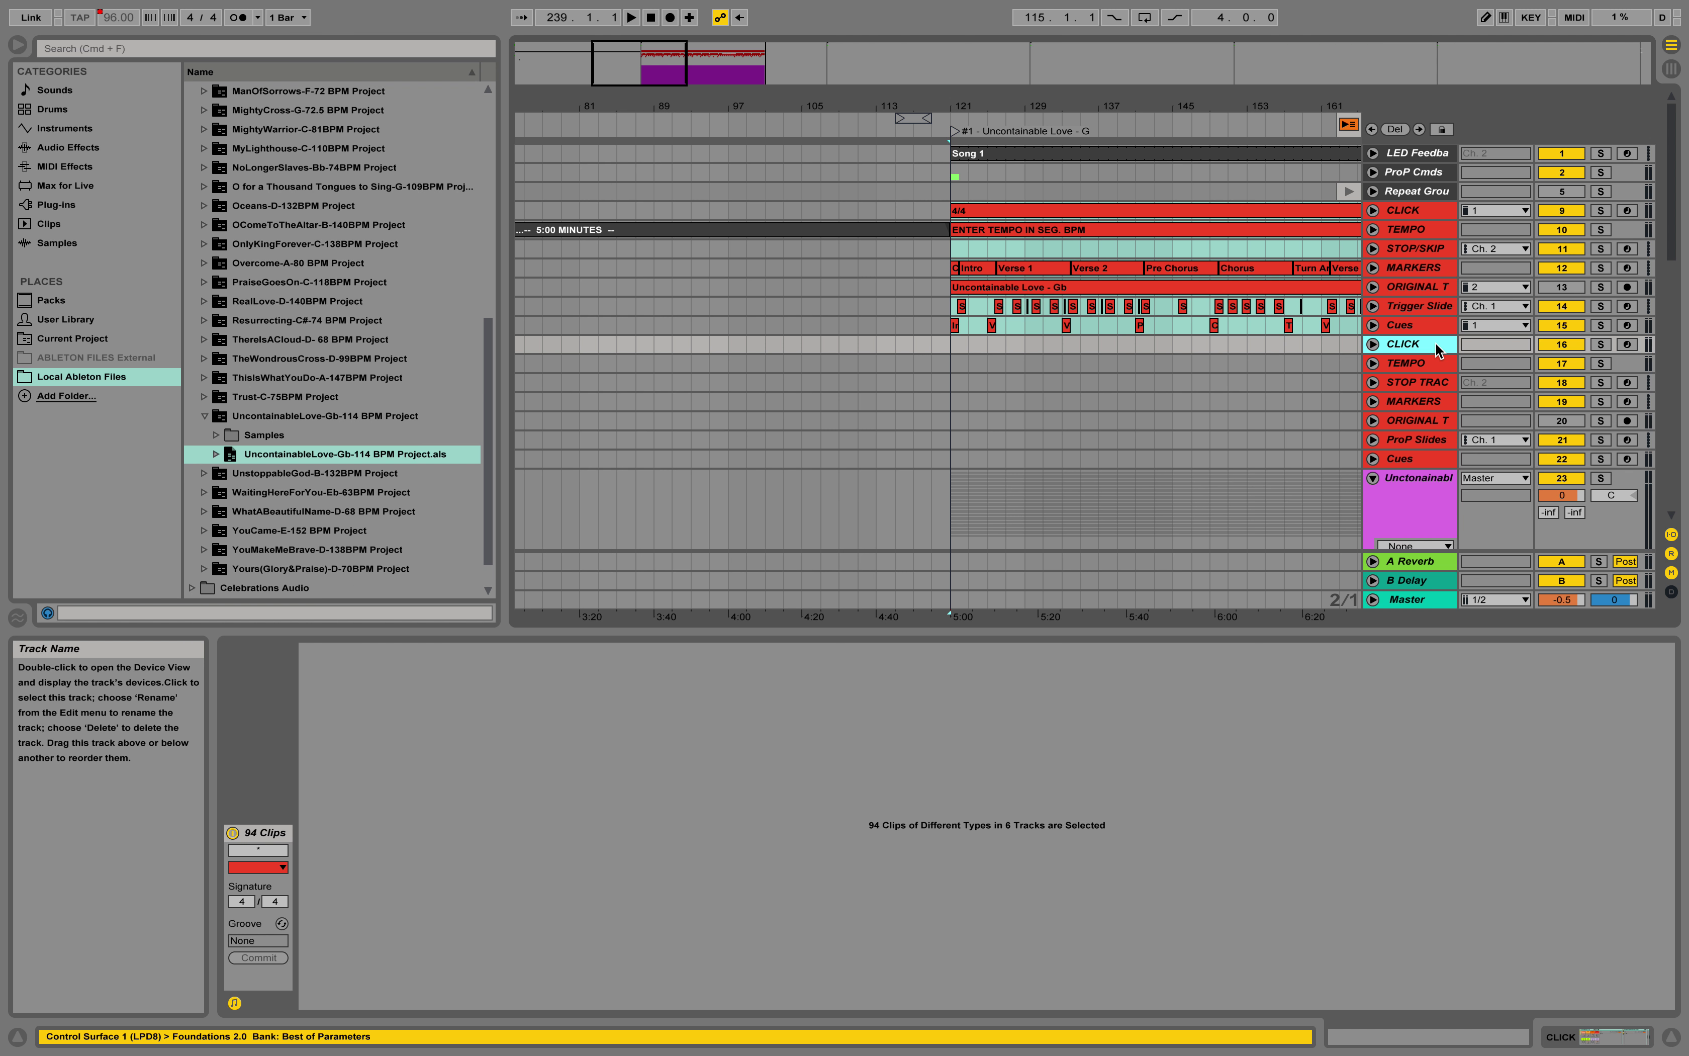
shift+click(1428, 456)
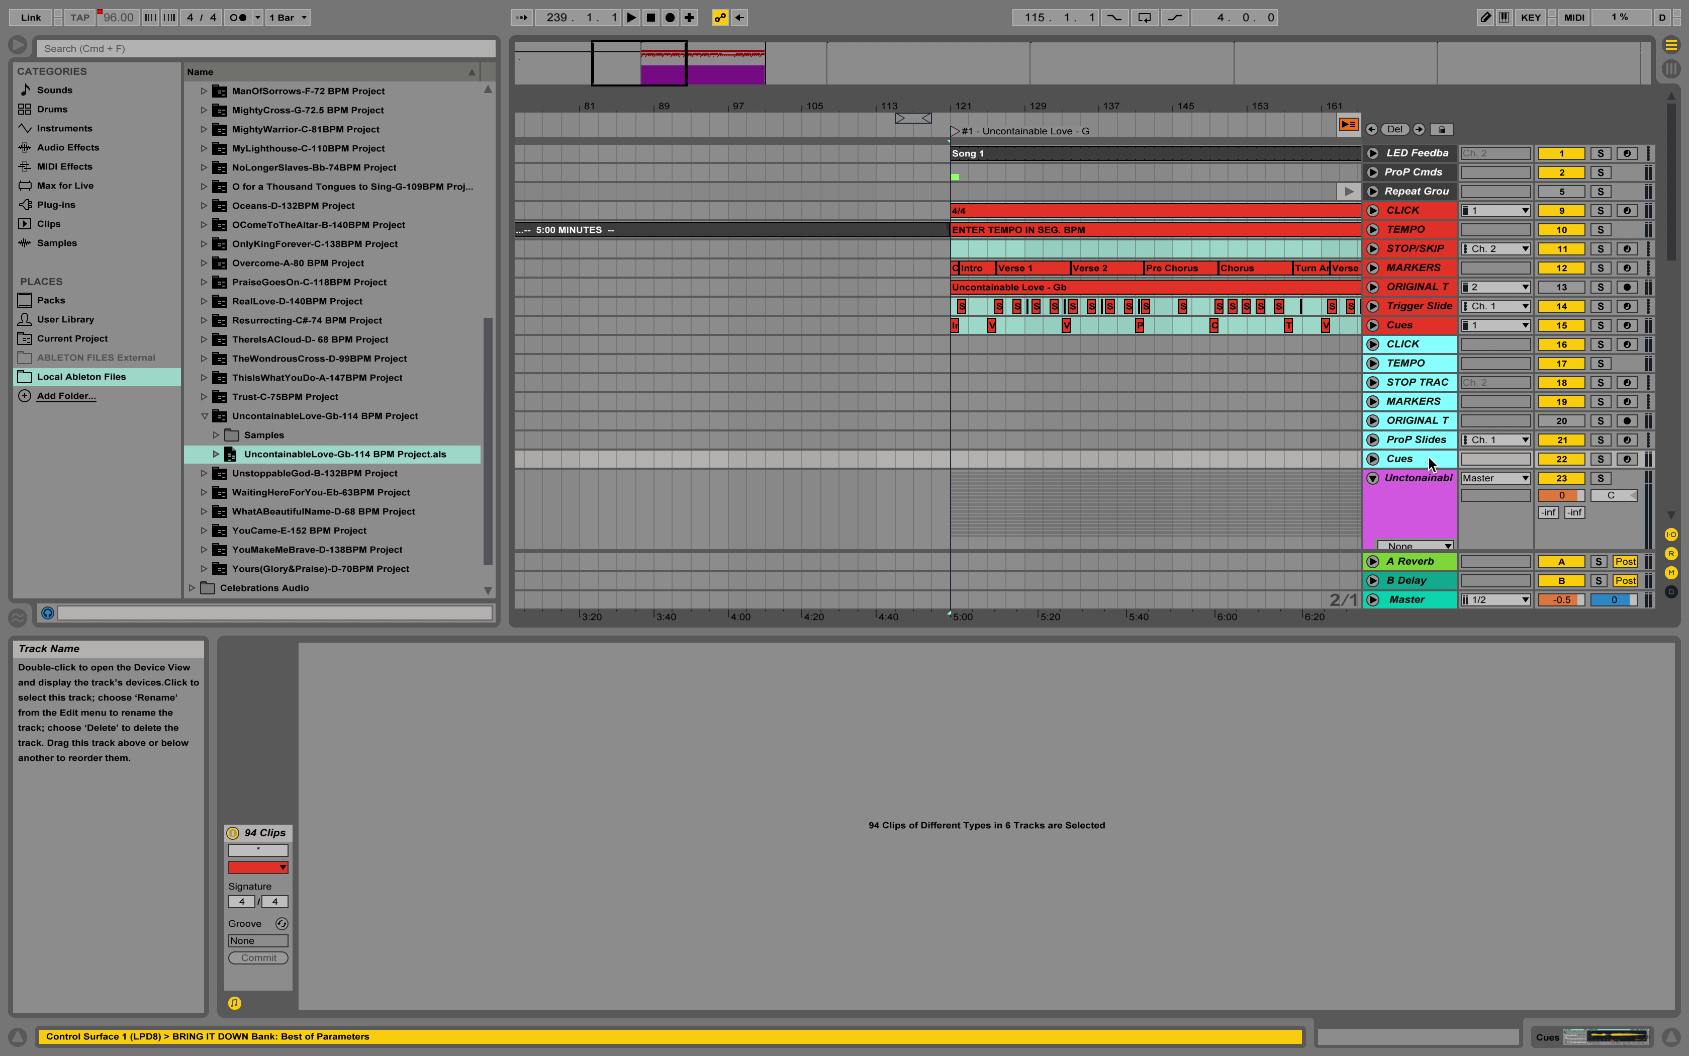
key(Delete)
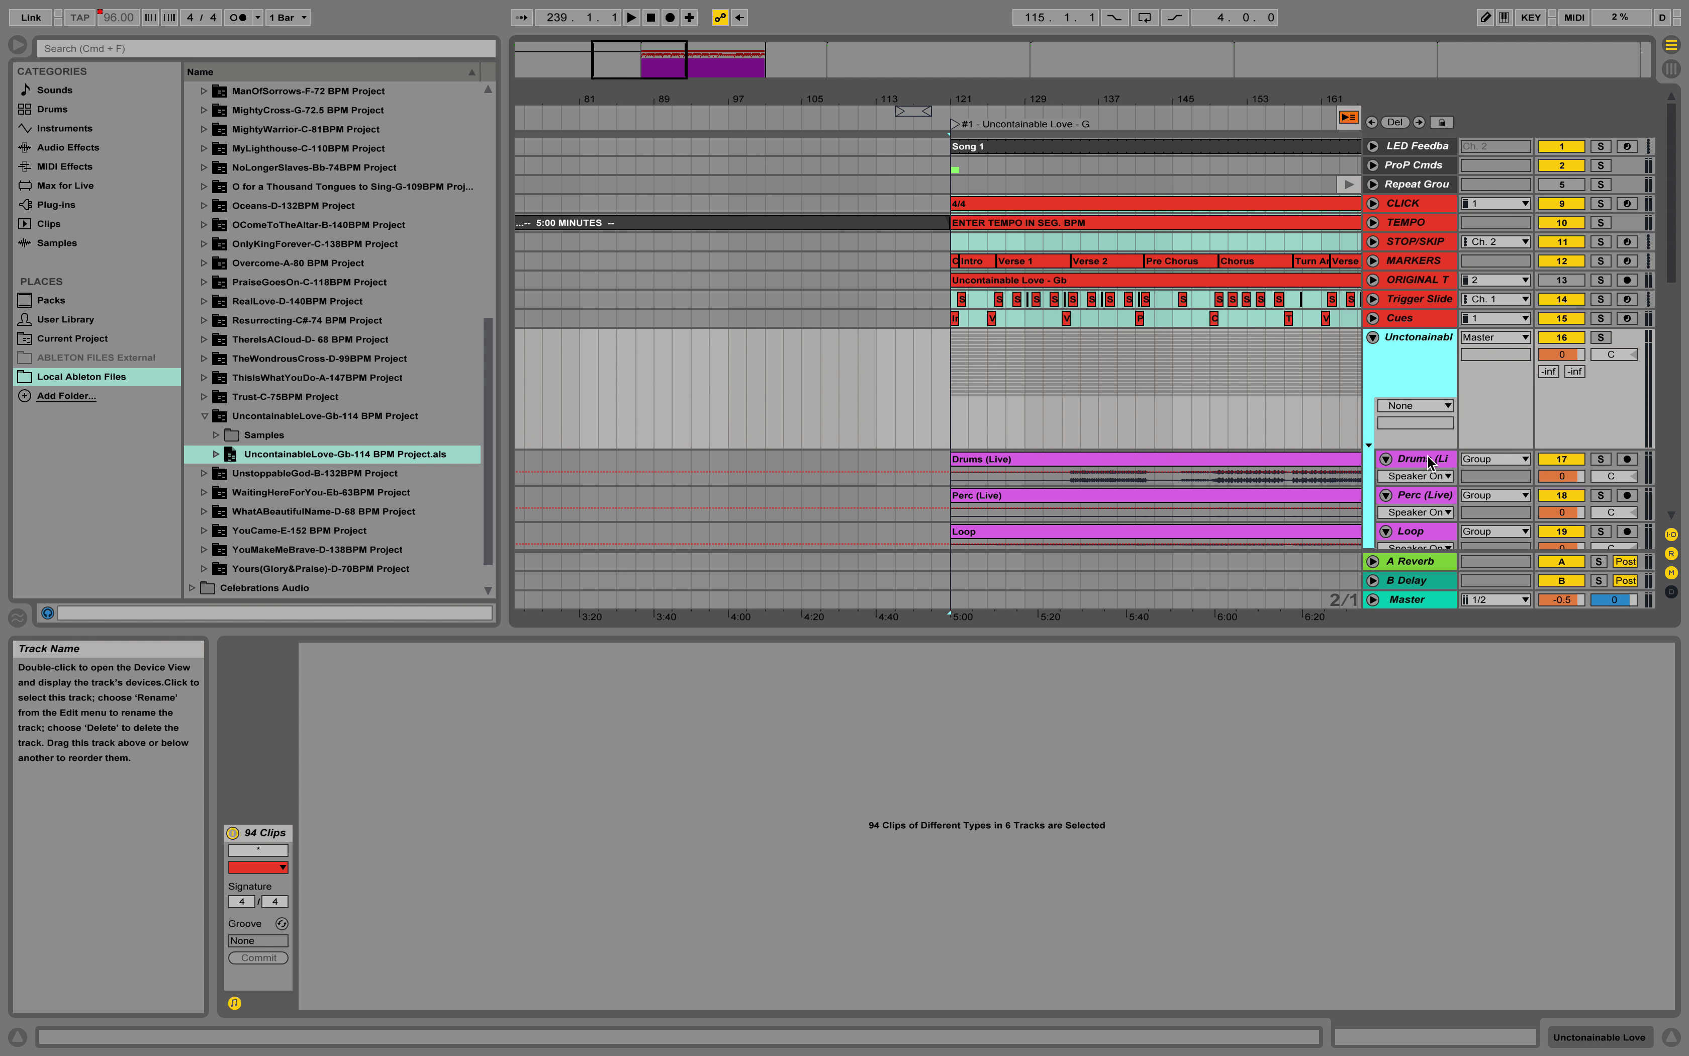
Fold the purple Uncontainable Love group track so its individual instrument tracks are hidden.
drag(646, 68, 680, 72)
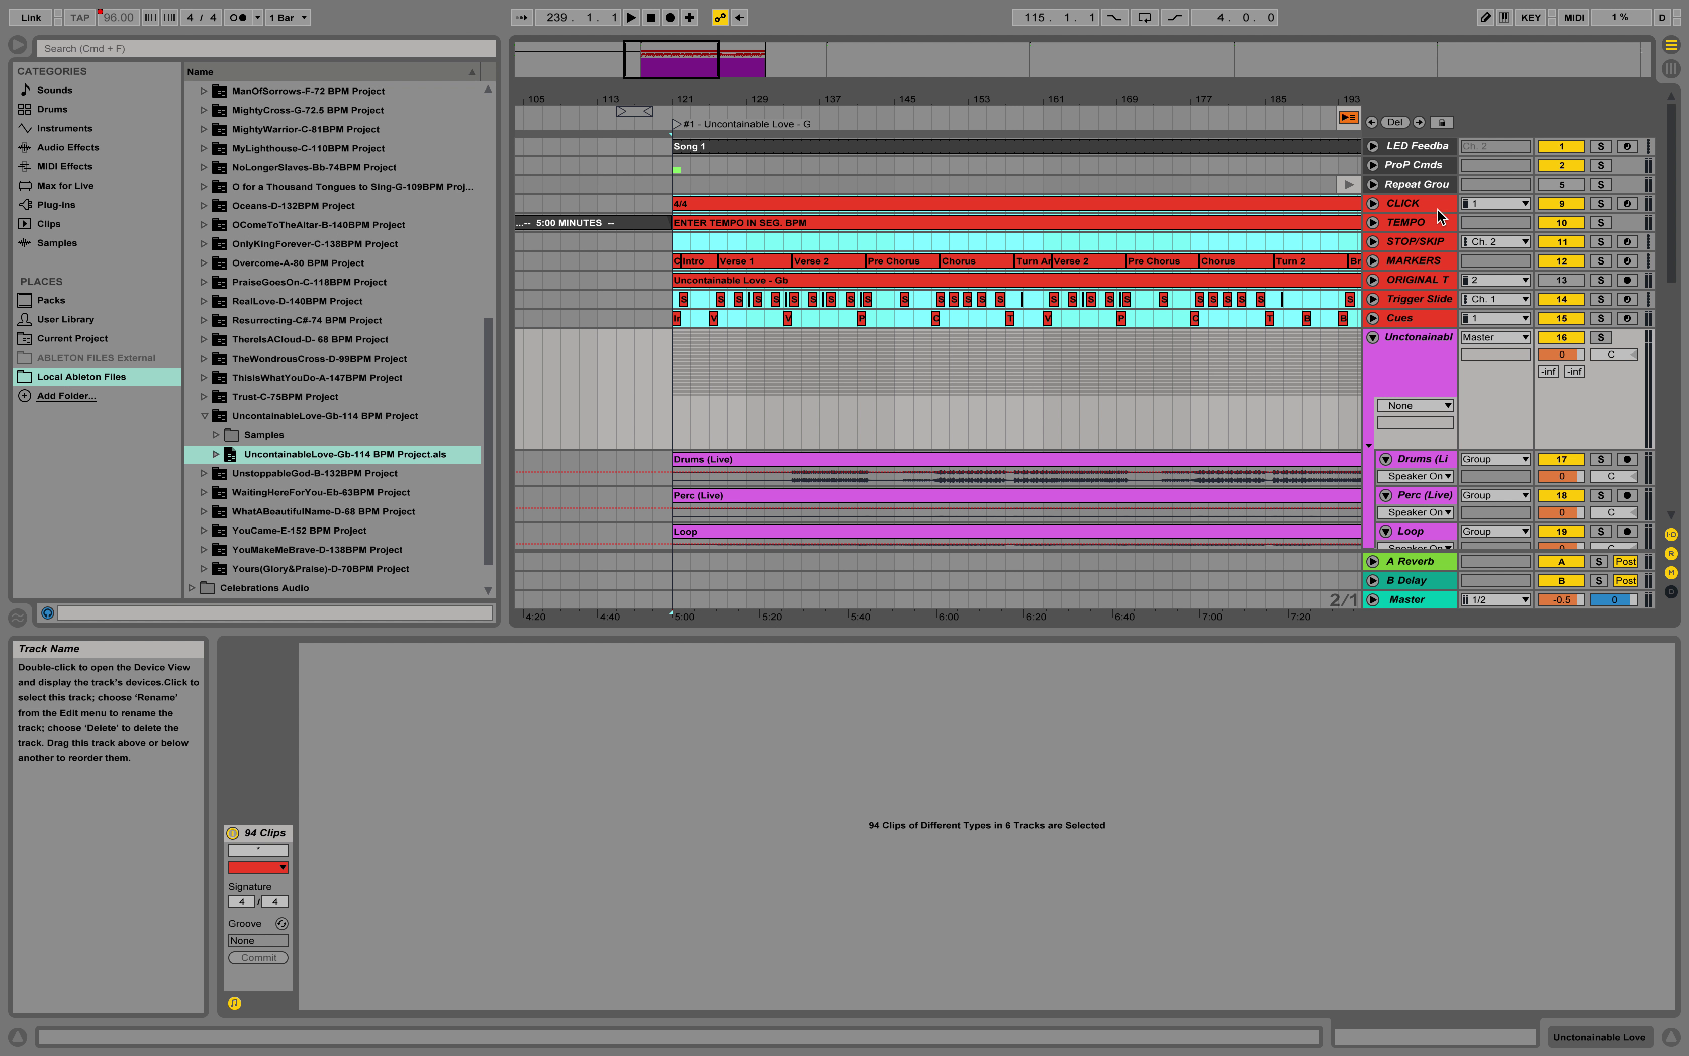
click(1430, 368)
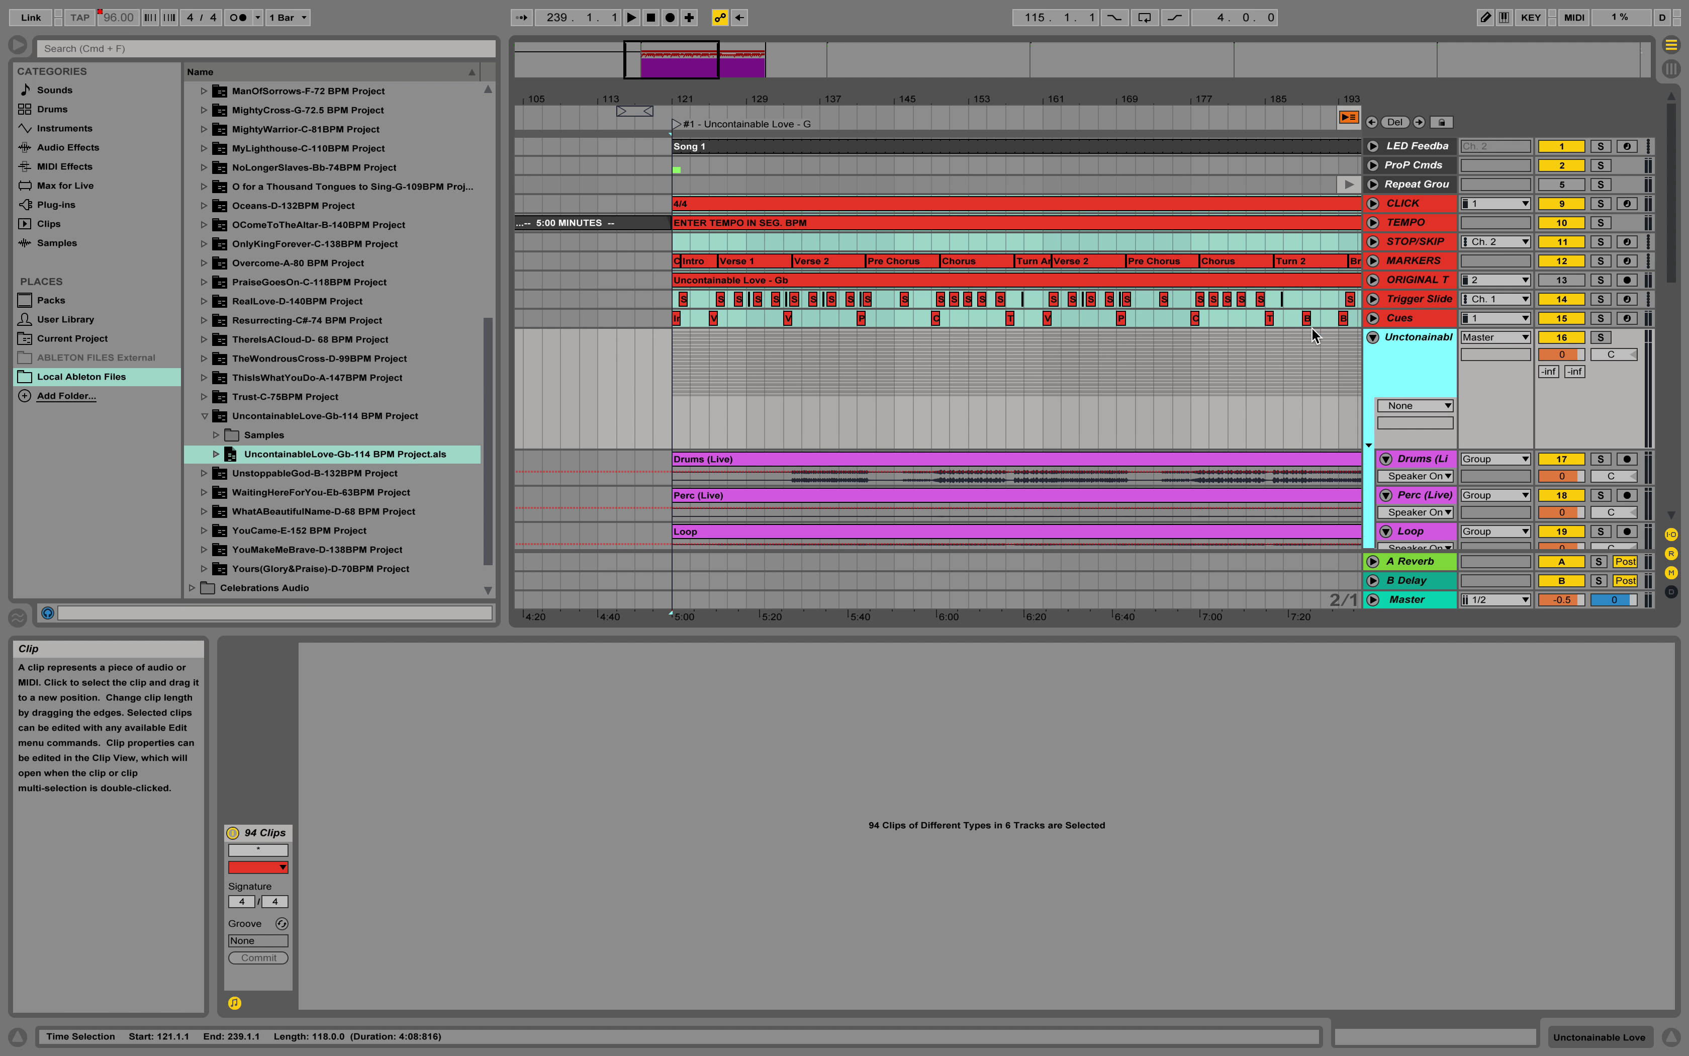
click(1373, 336)
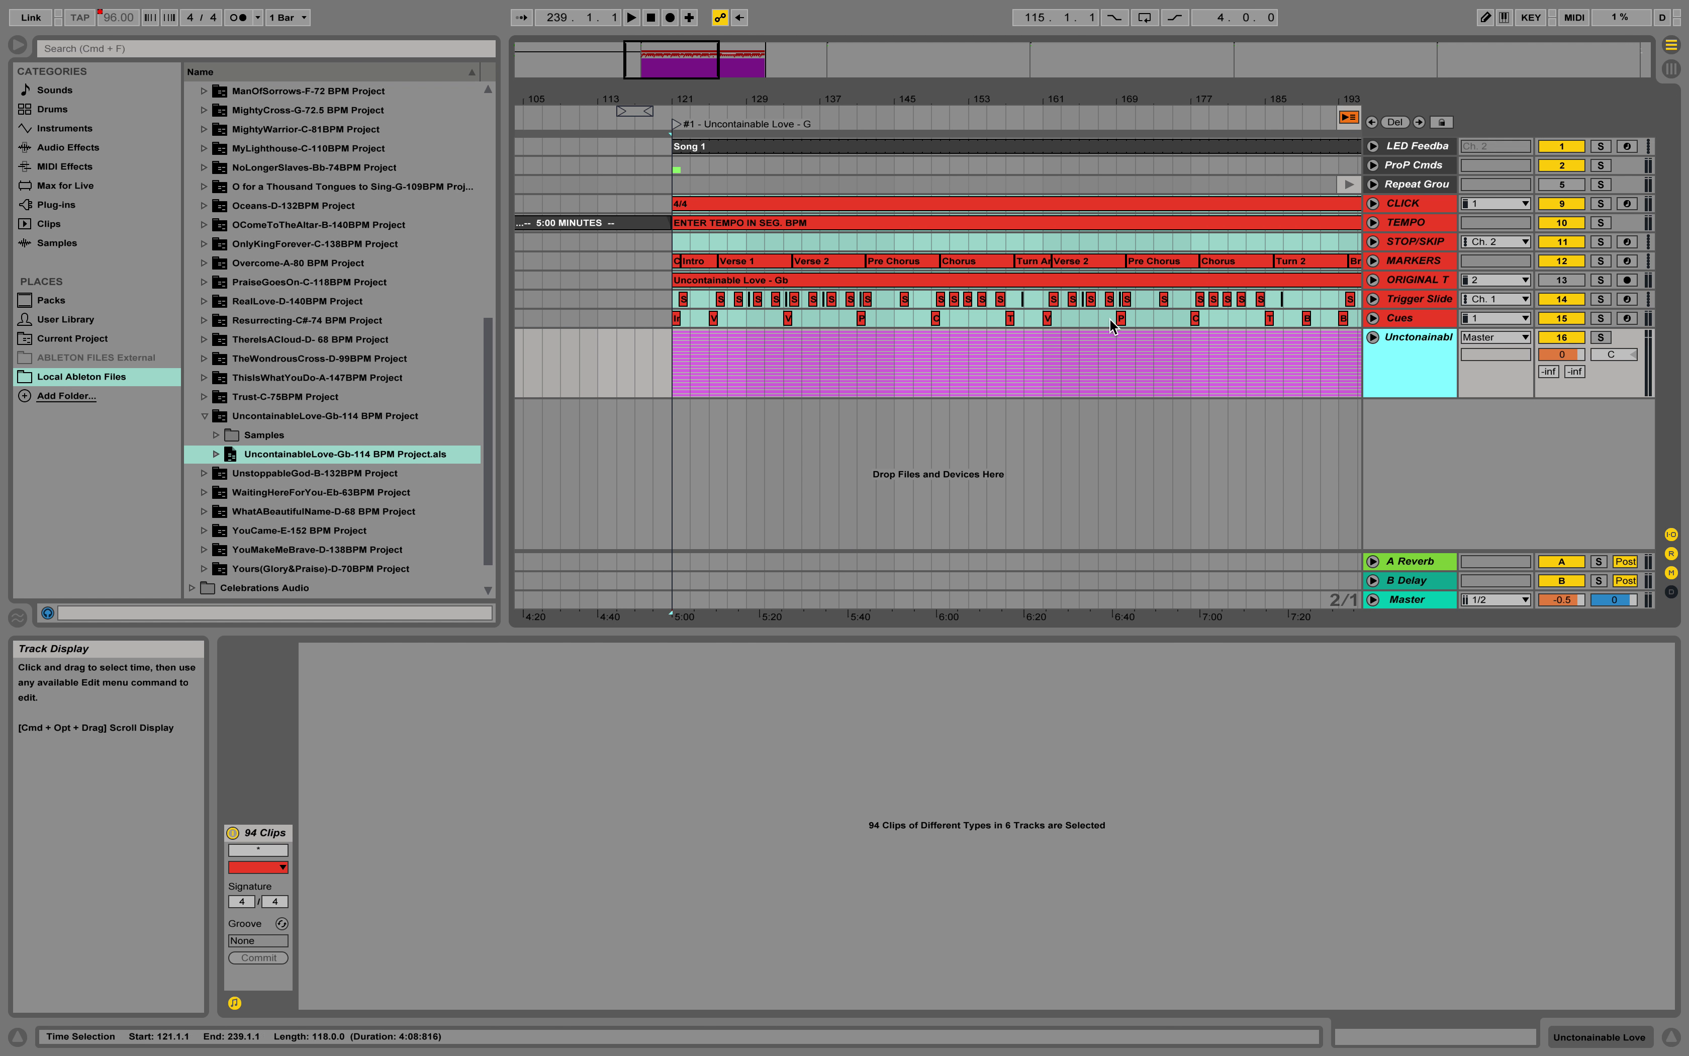
click(1373, 336)
click(1373, 336)
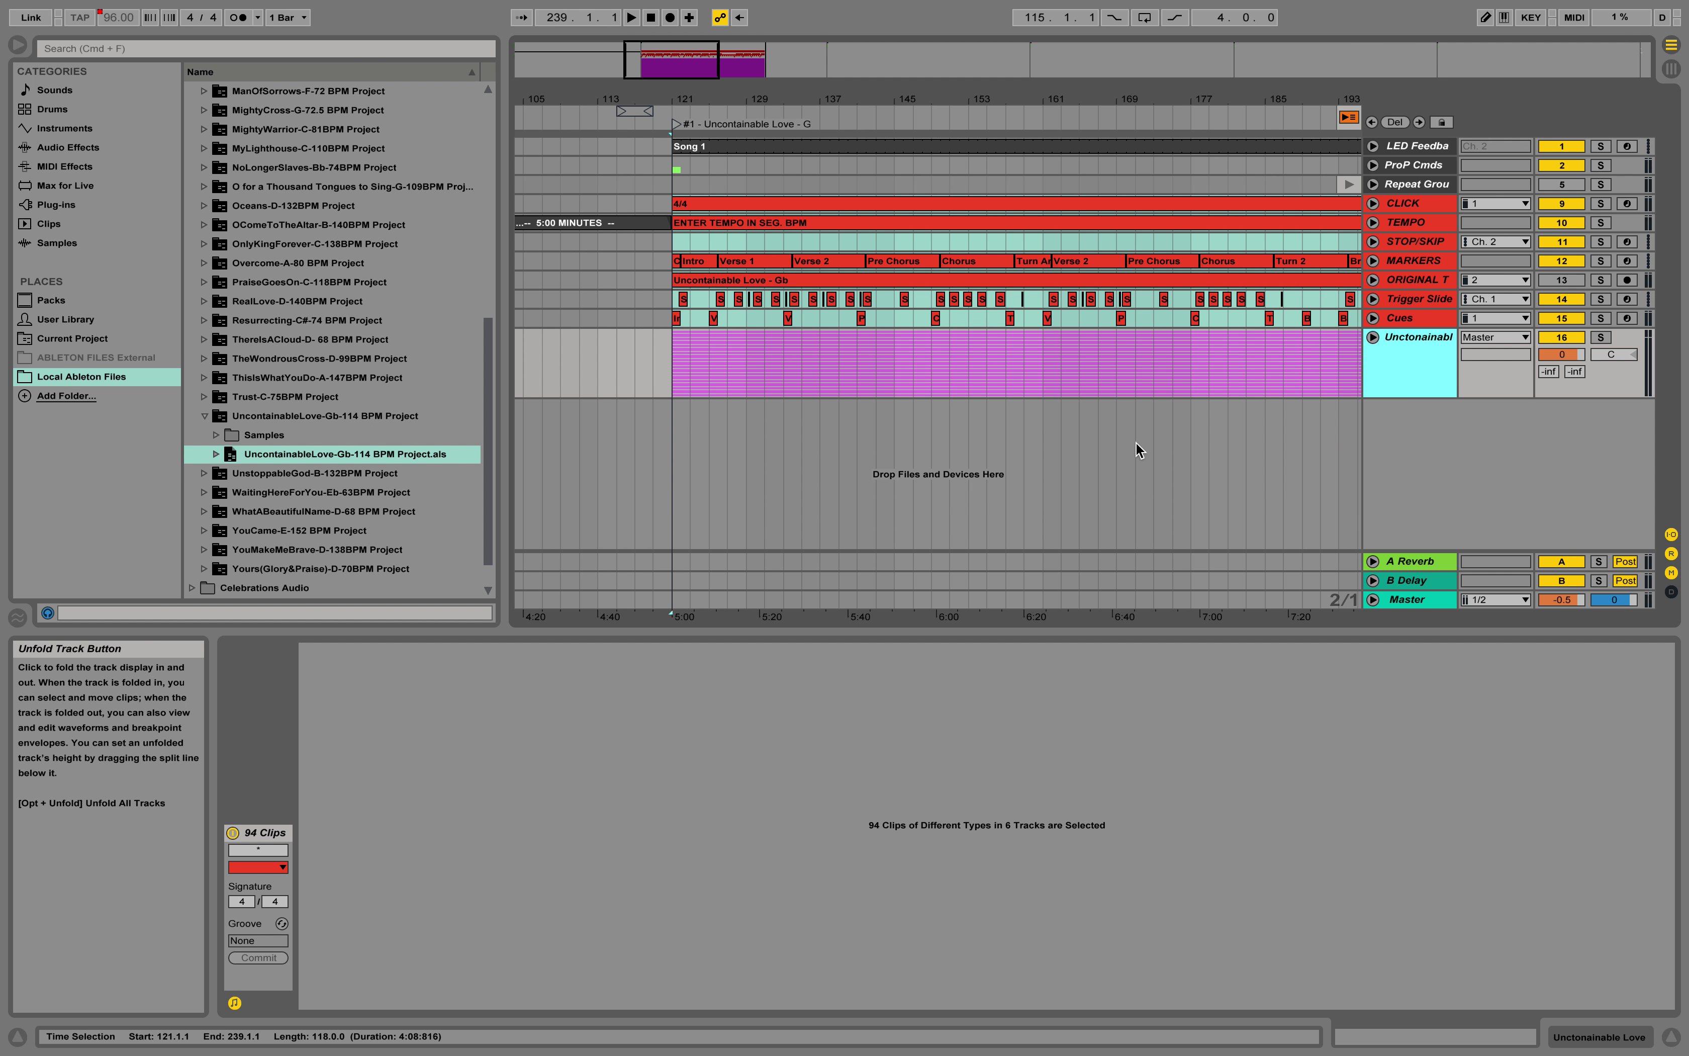
Collapse the UncontainableLove project folder and load Grateful-A-92.5 BPM Project.als from its own folder below the Uncontainable Love group.
click(828, 62)
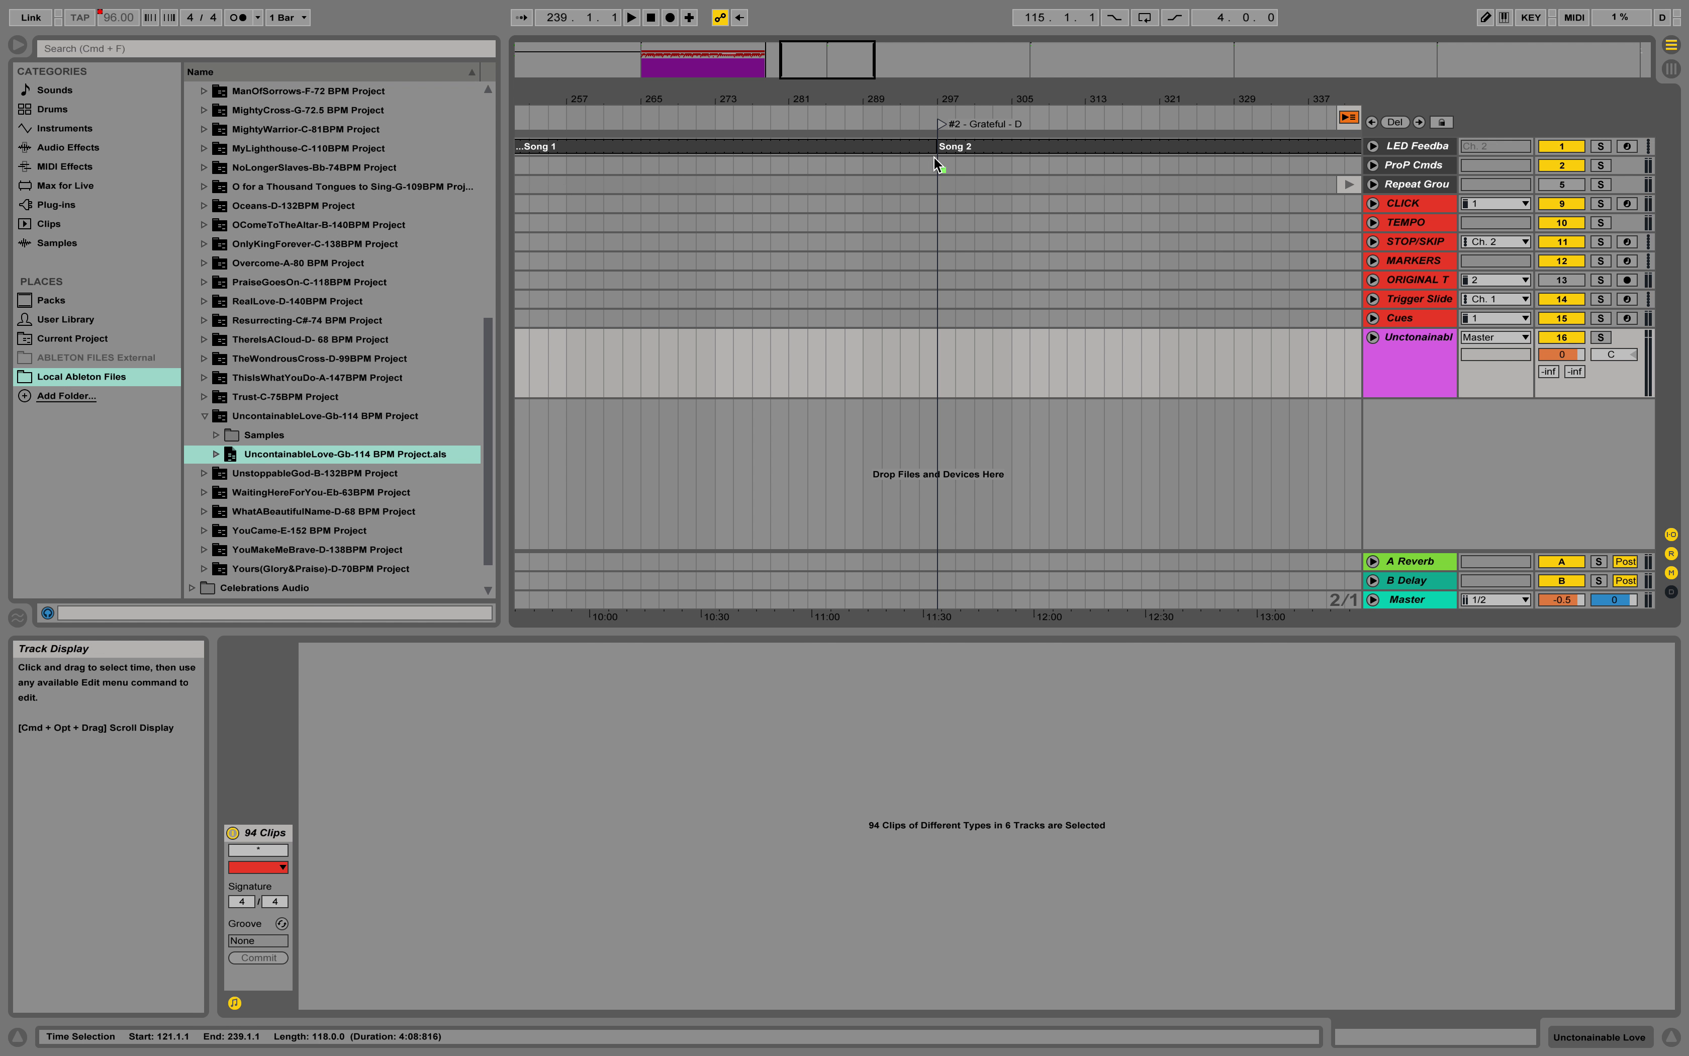
click(204, 415)
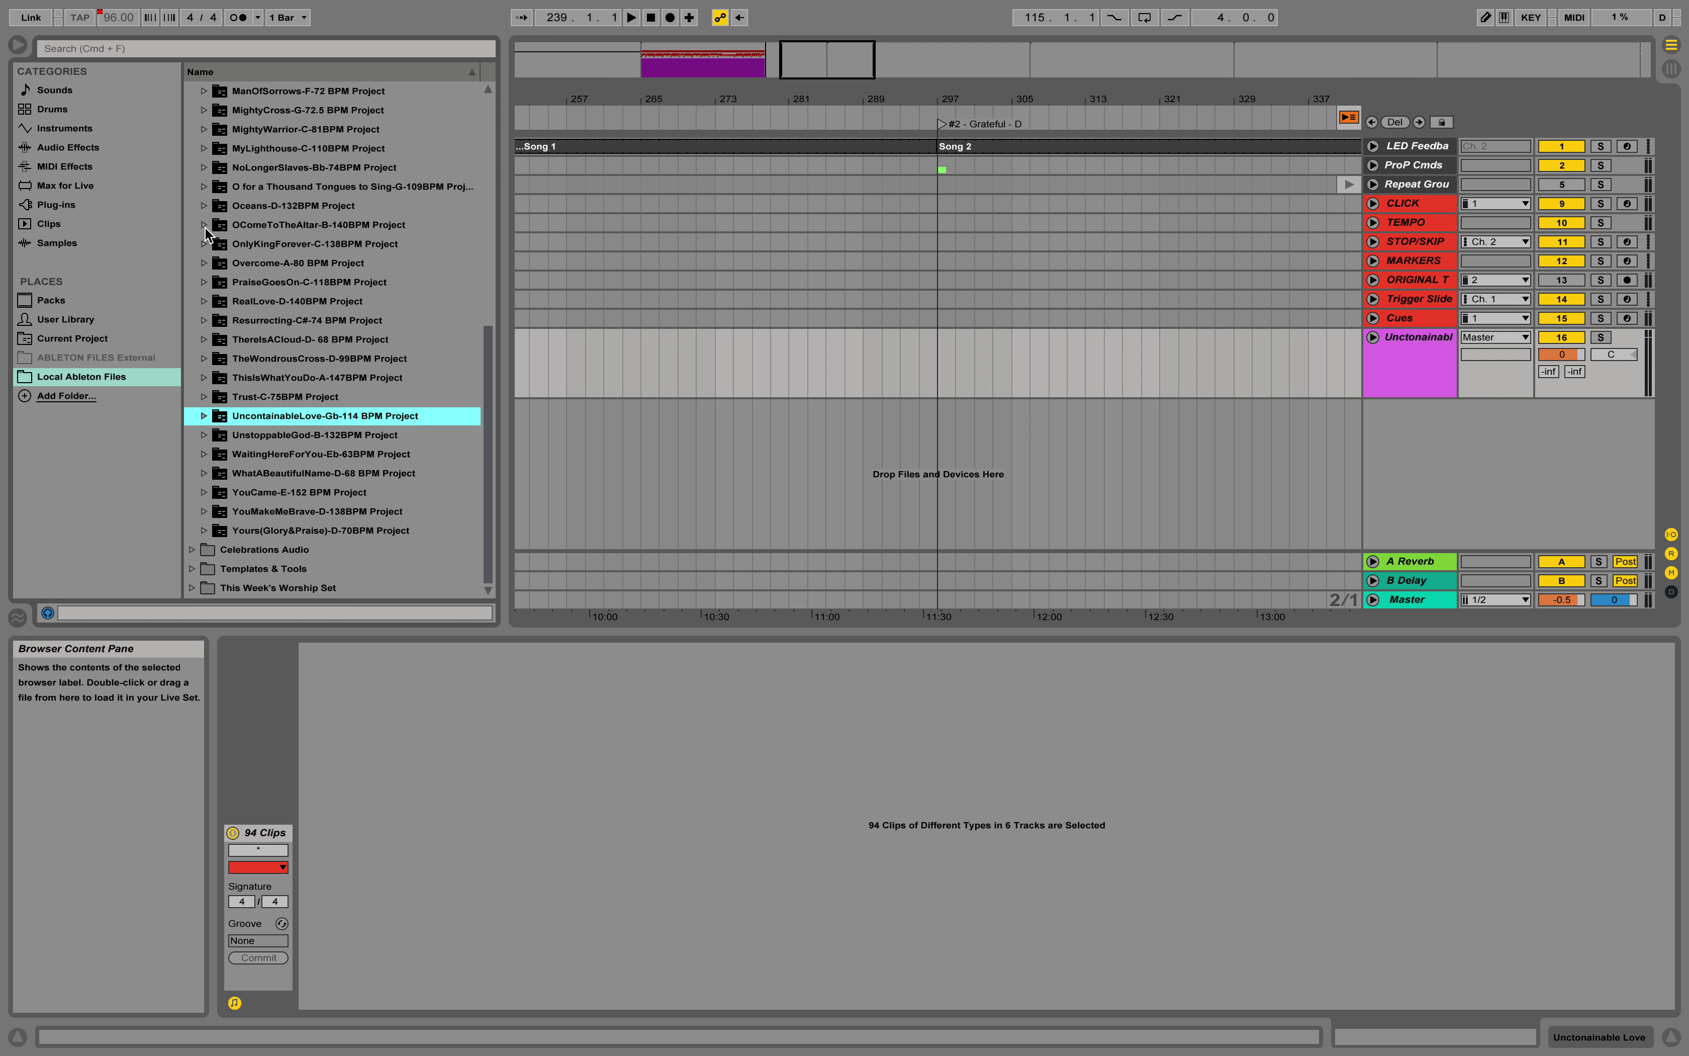
scroll(205, 225, up, 3)
scroll(205, 226, up, 3)
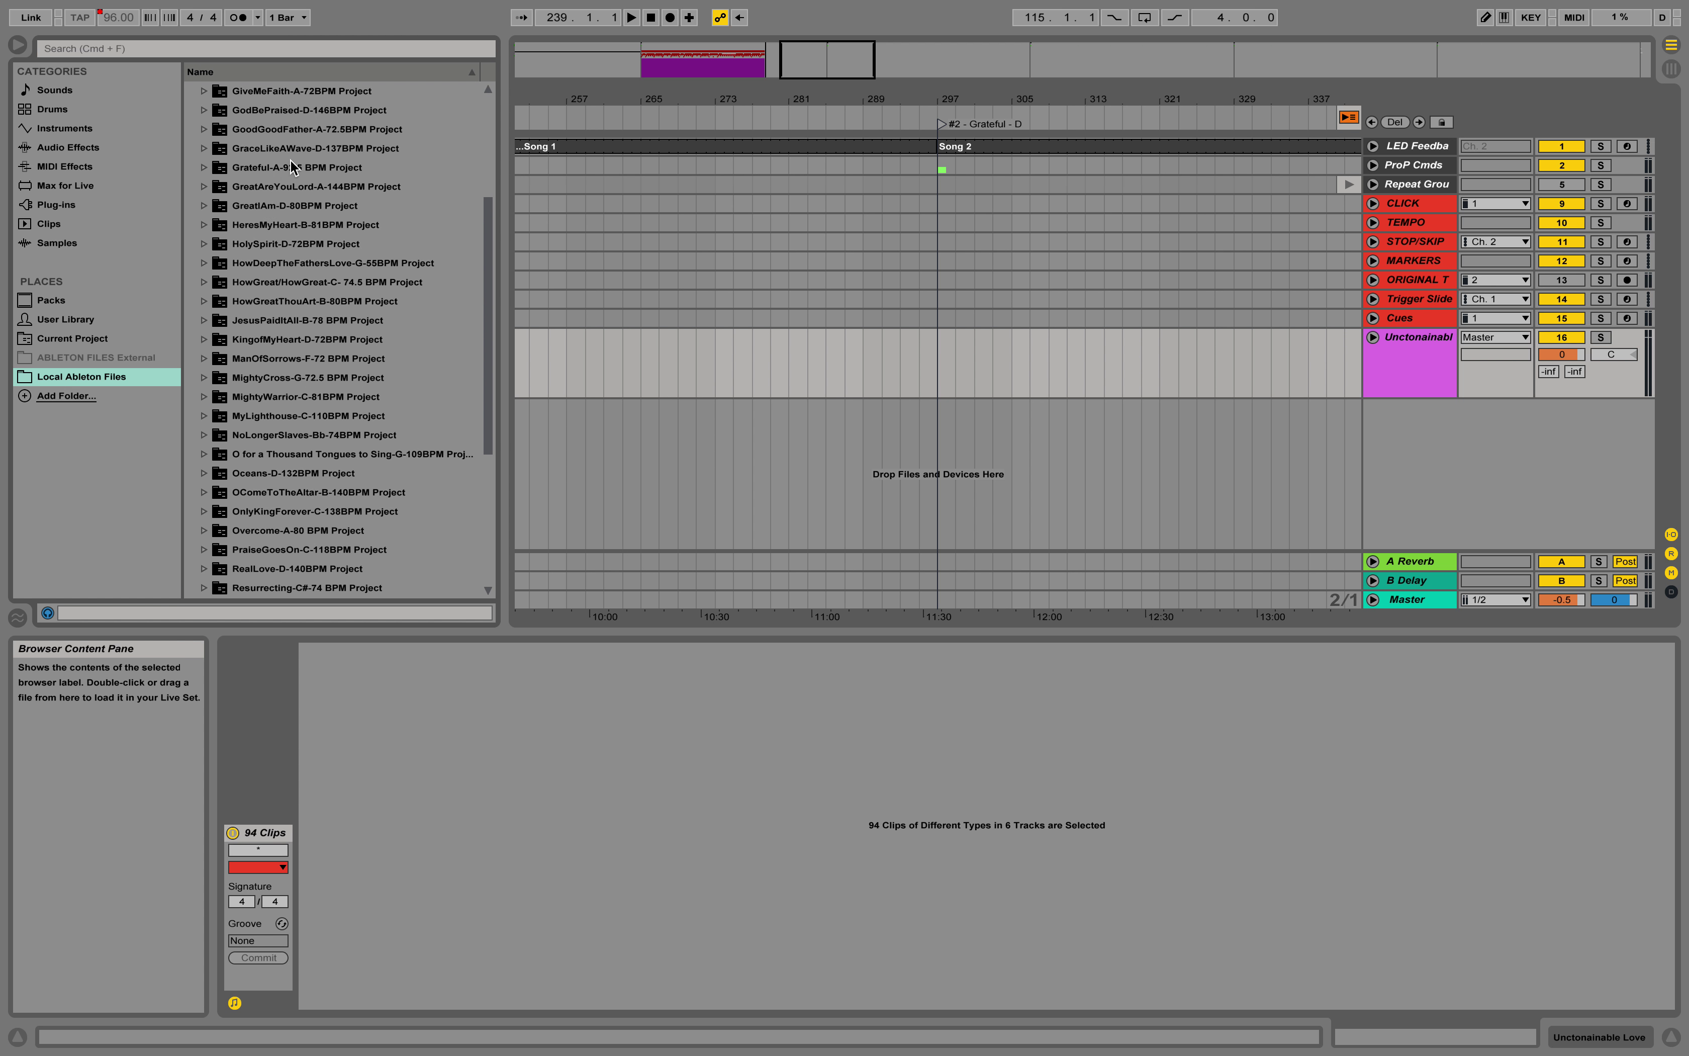
click(203, 167)
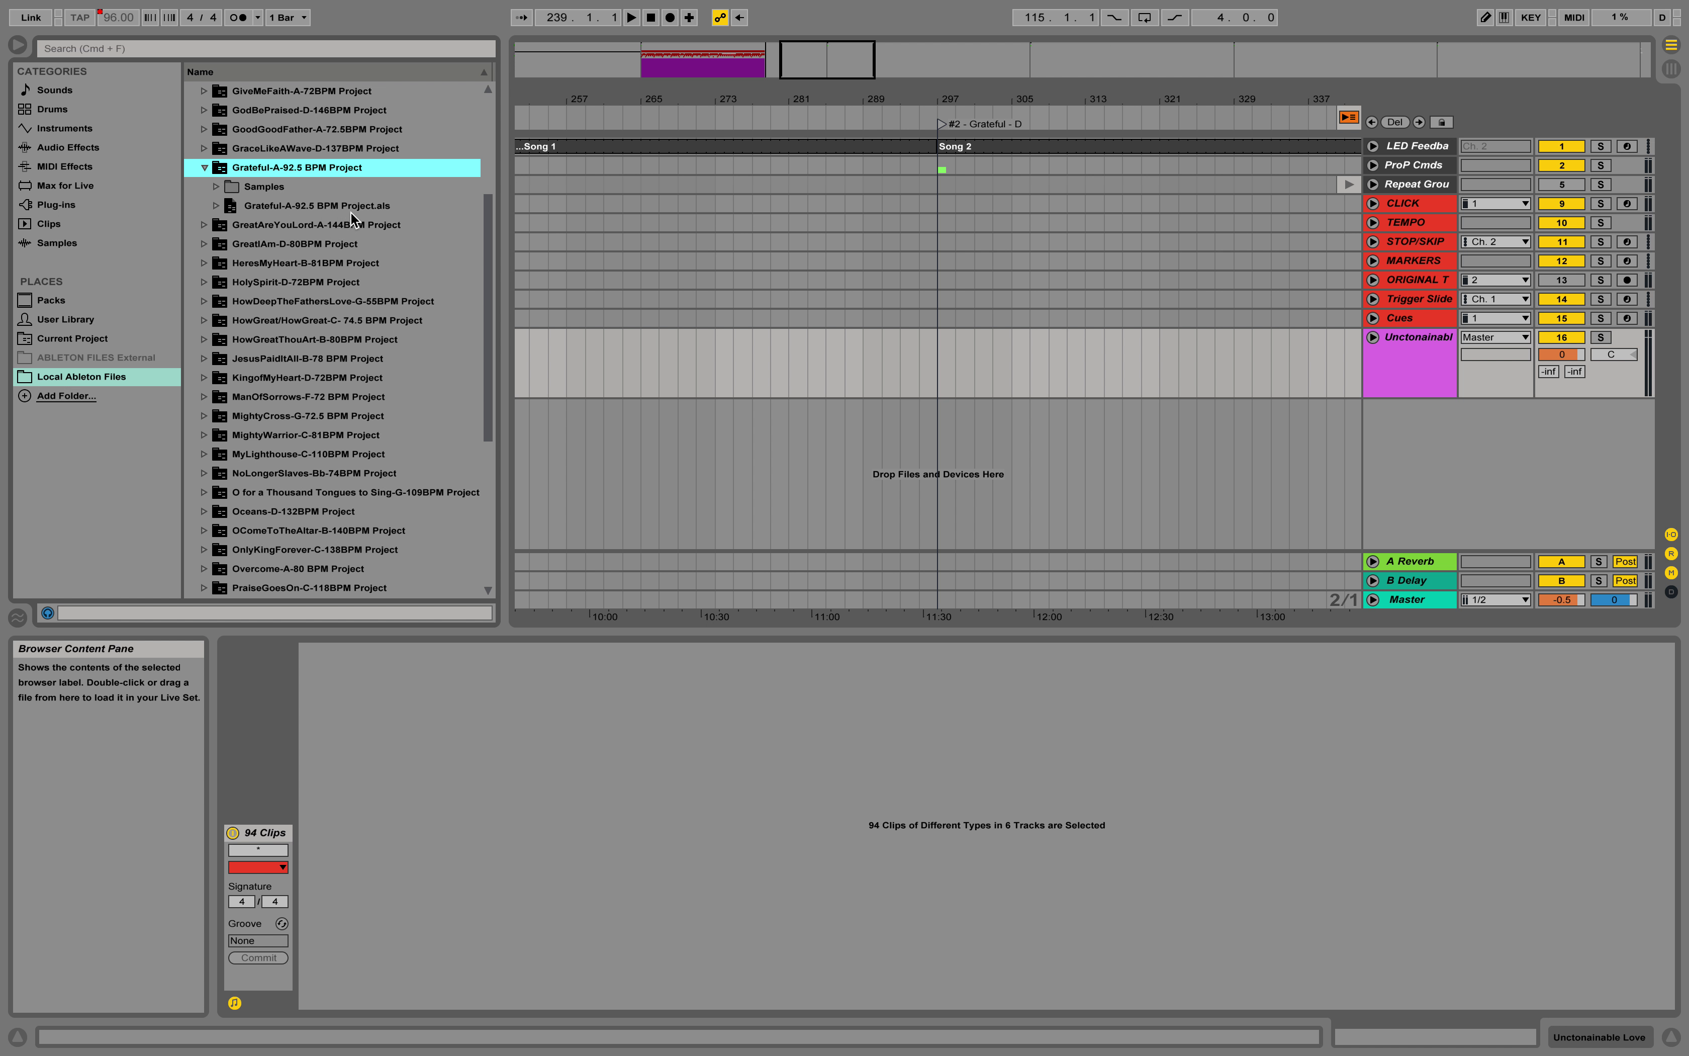
click(236, 206)
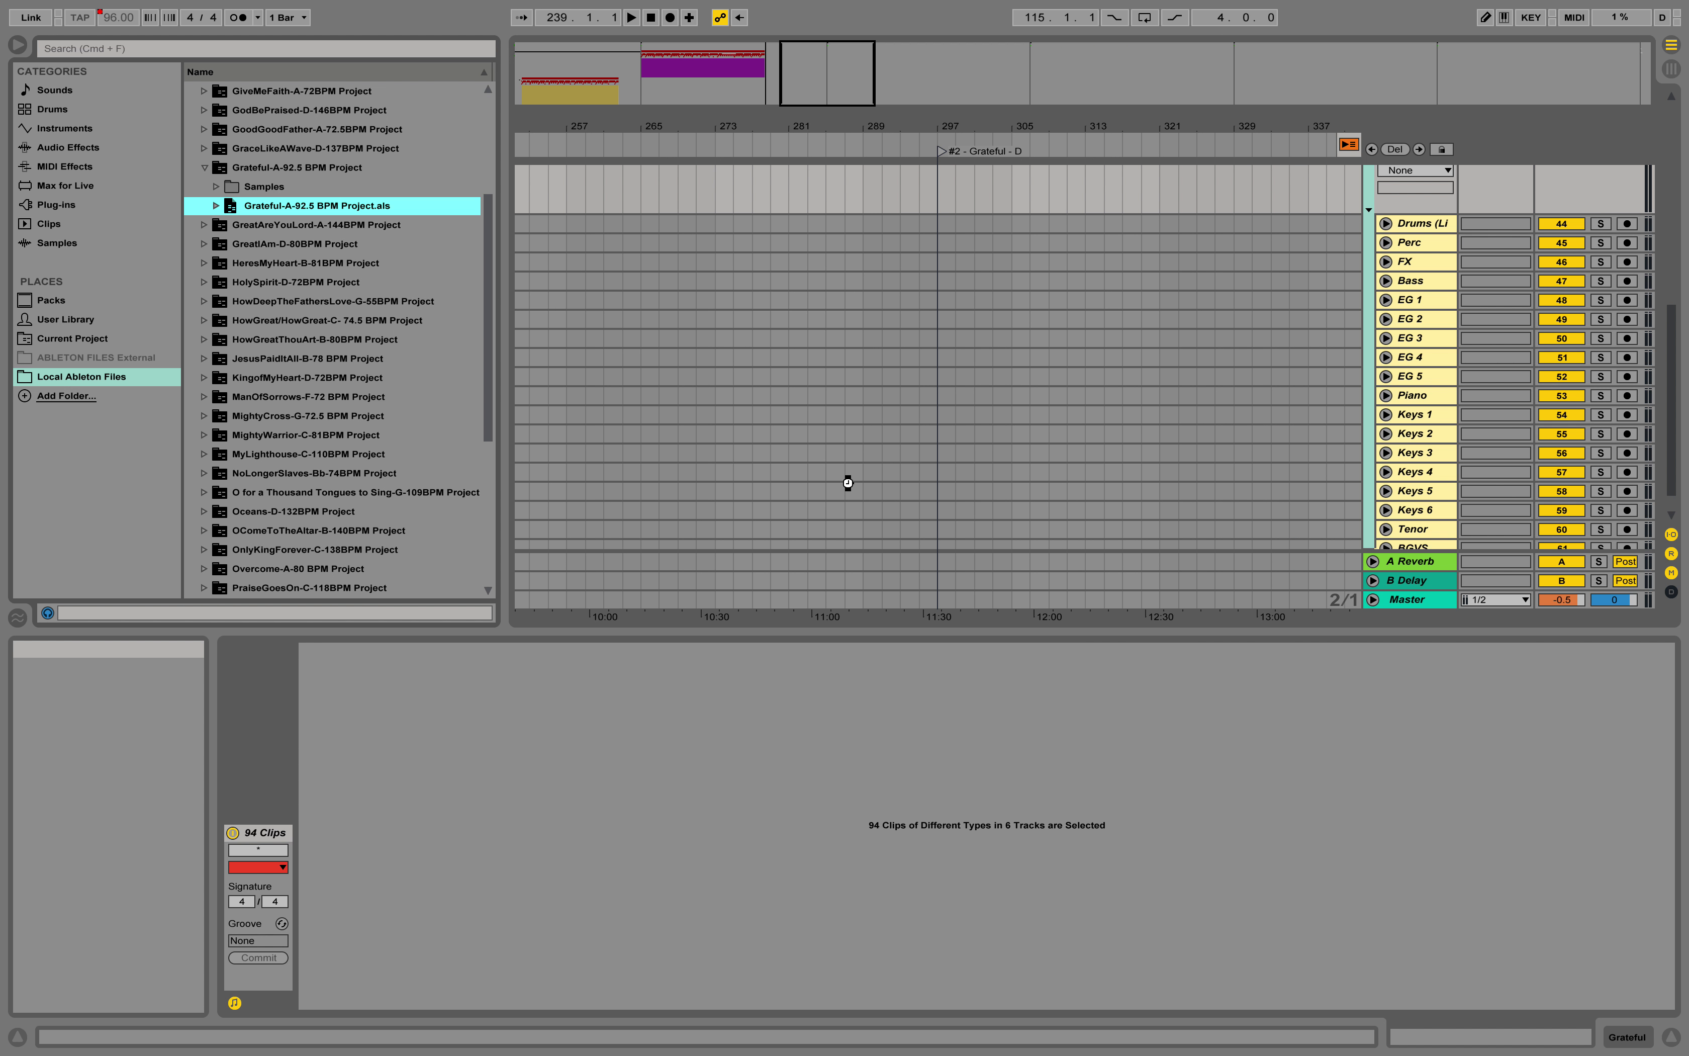
click(683, 178)
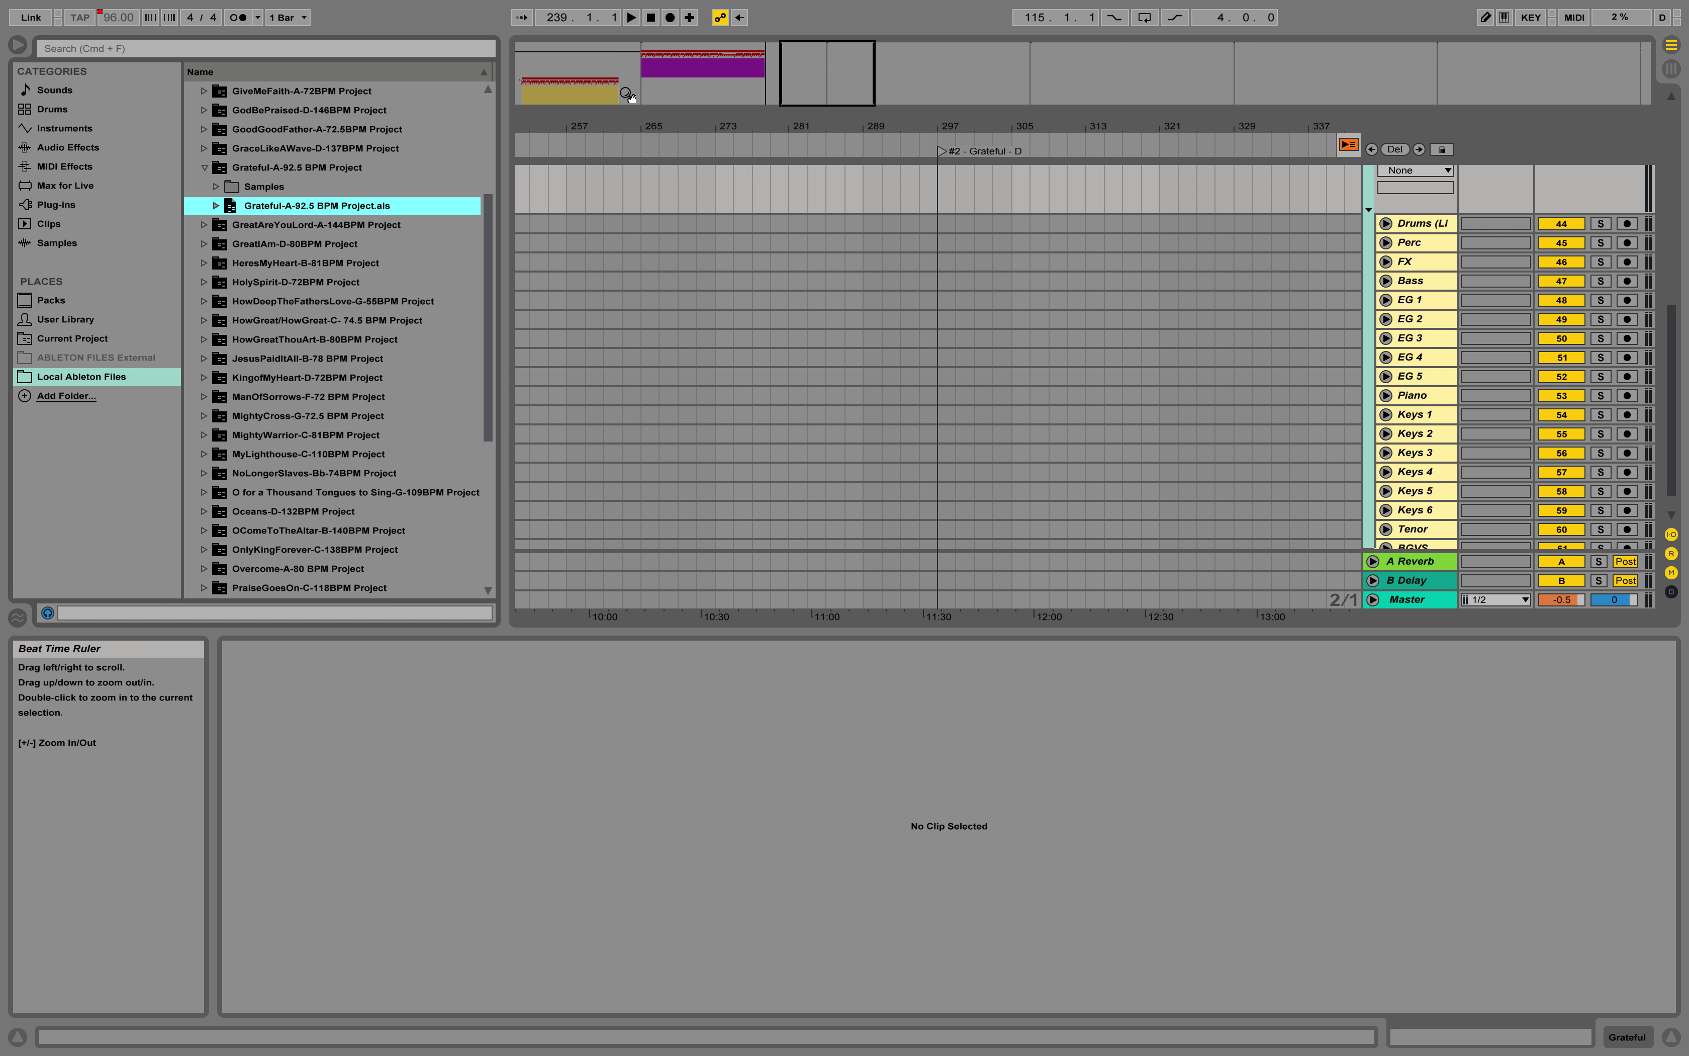
Move all the Grateful clips, from the CLICK track through BGVS 2, together to start at the "#2 - Grateful - D" locator at bar 297.
click(560, 89)
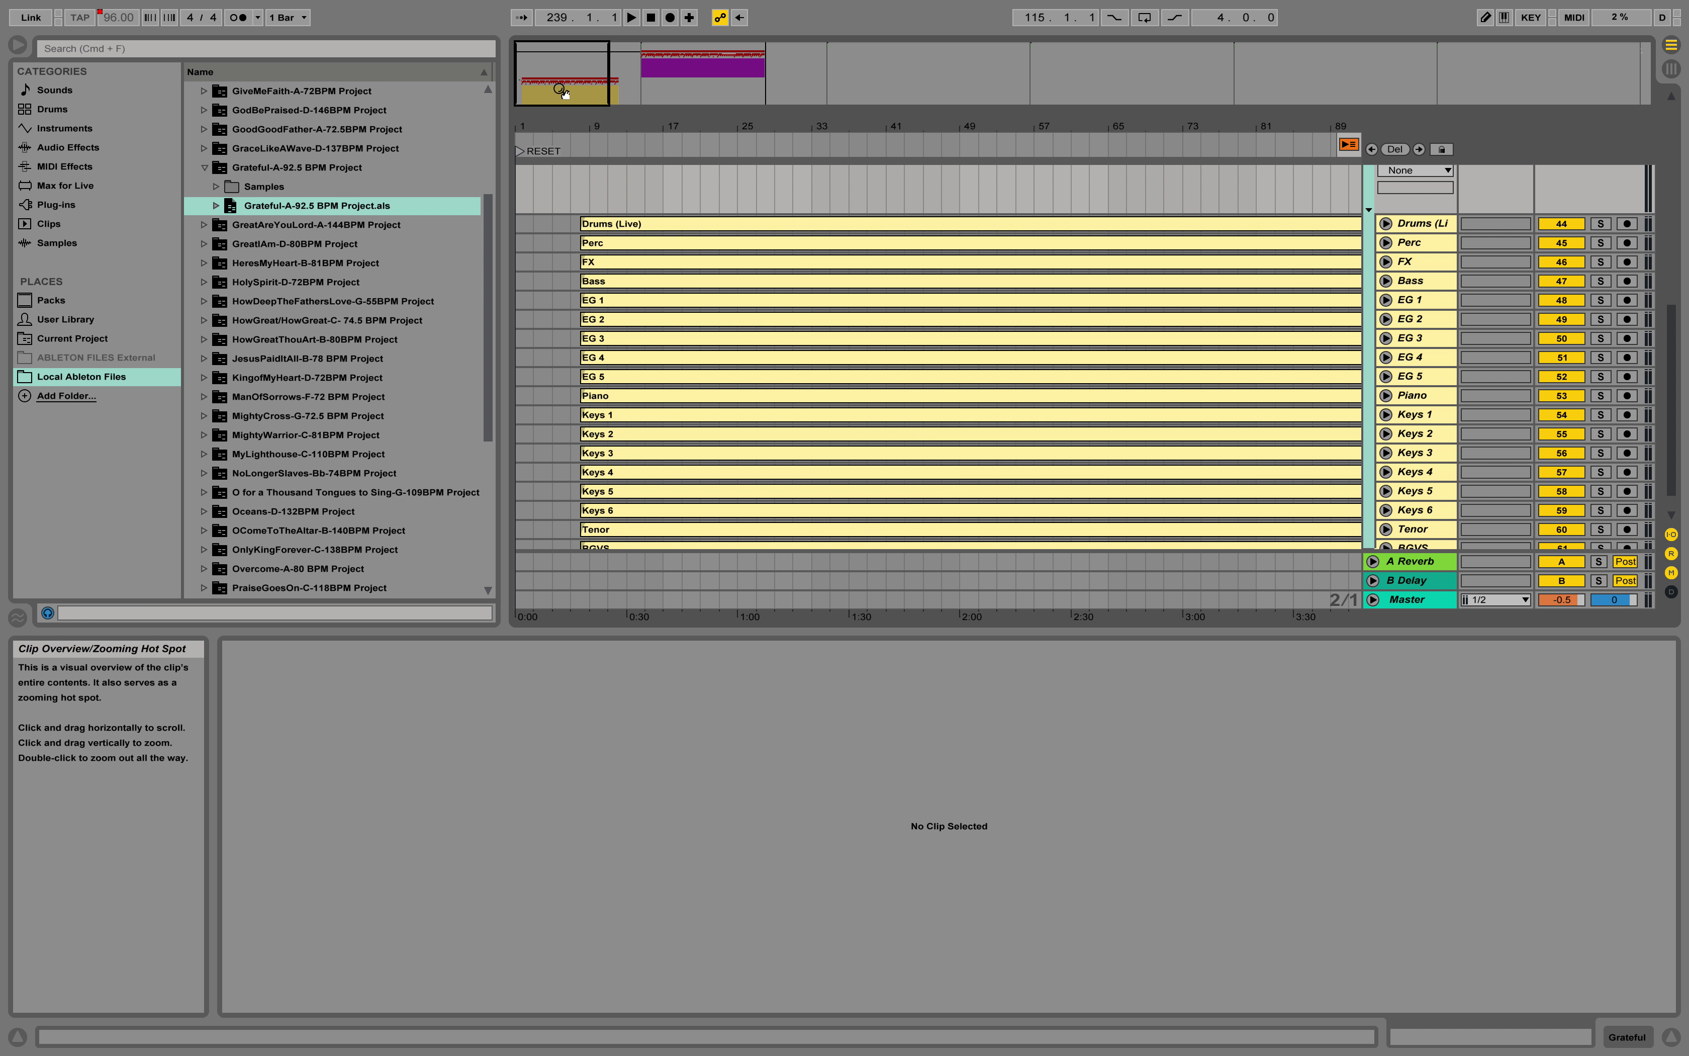
scroll(653, 372, up, 5)
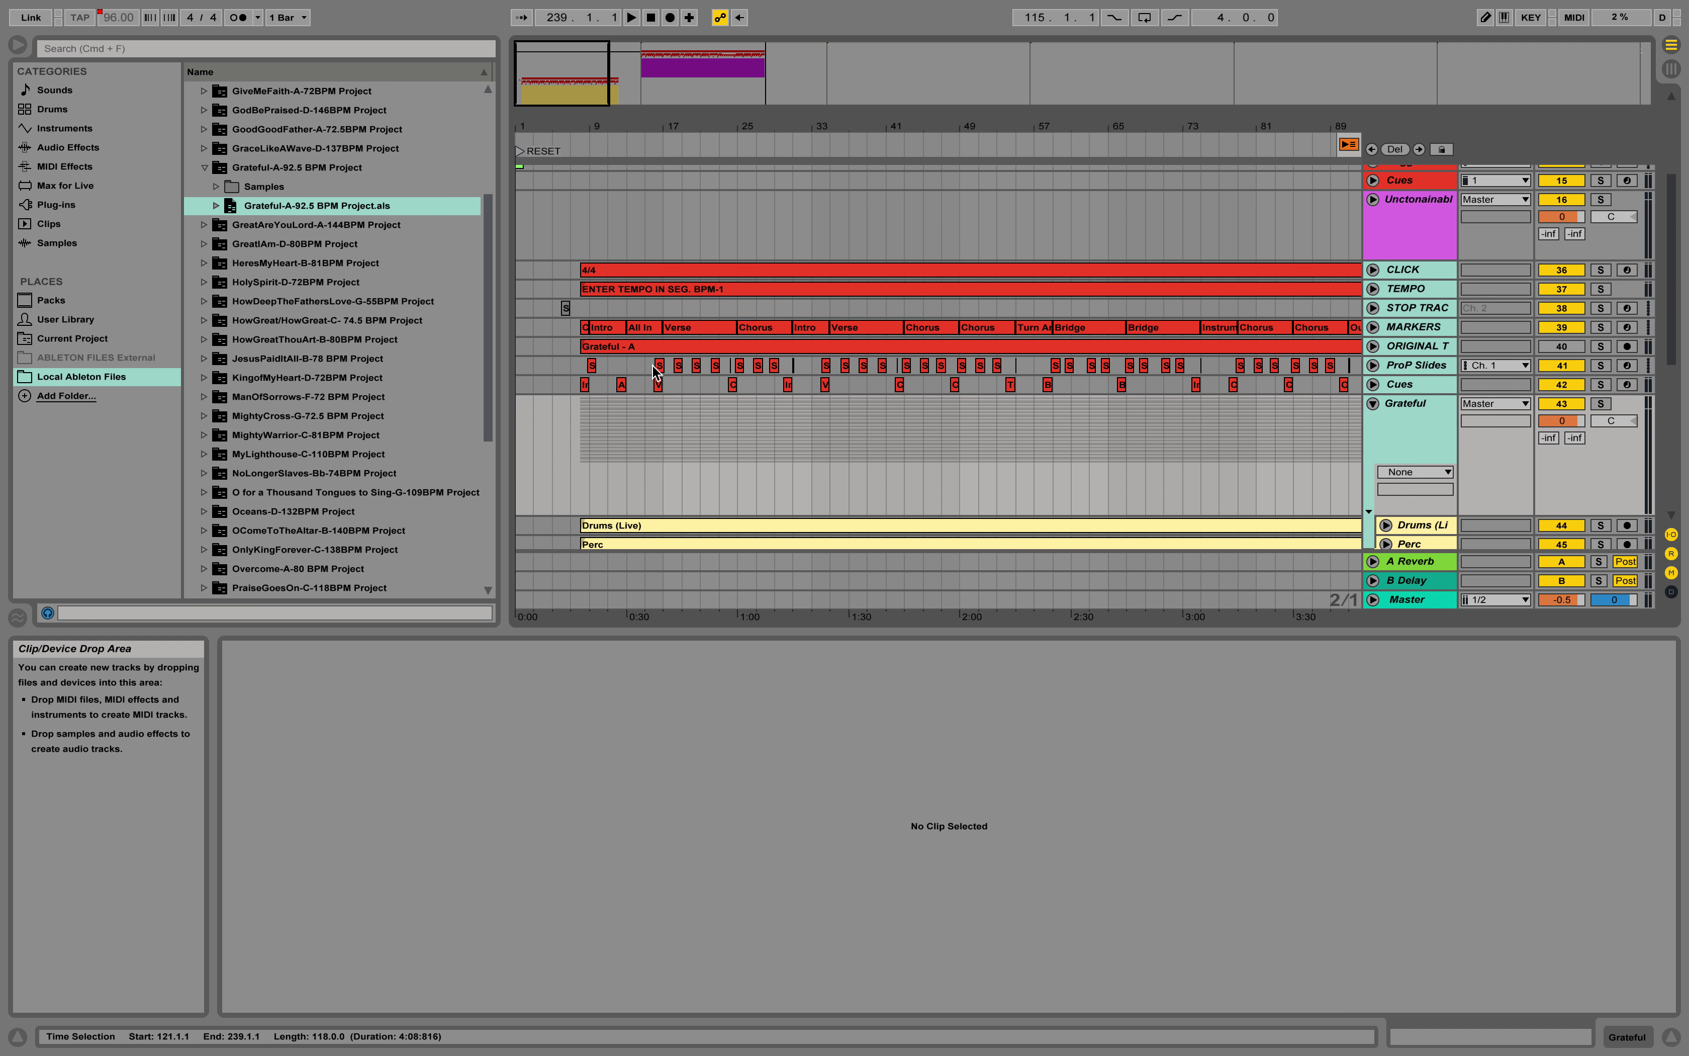
click(606, 265)
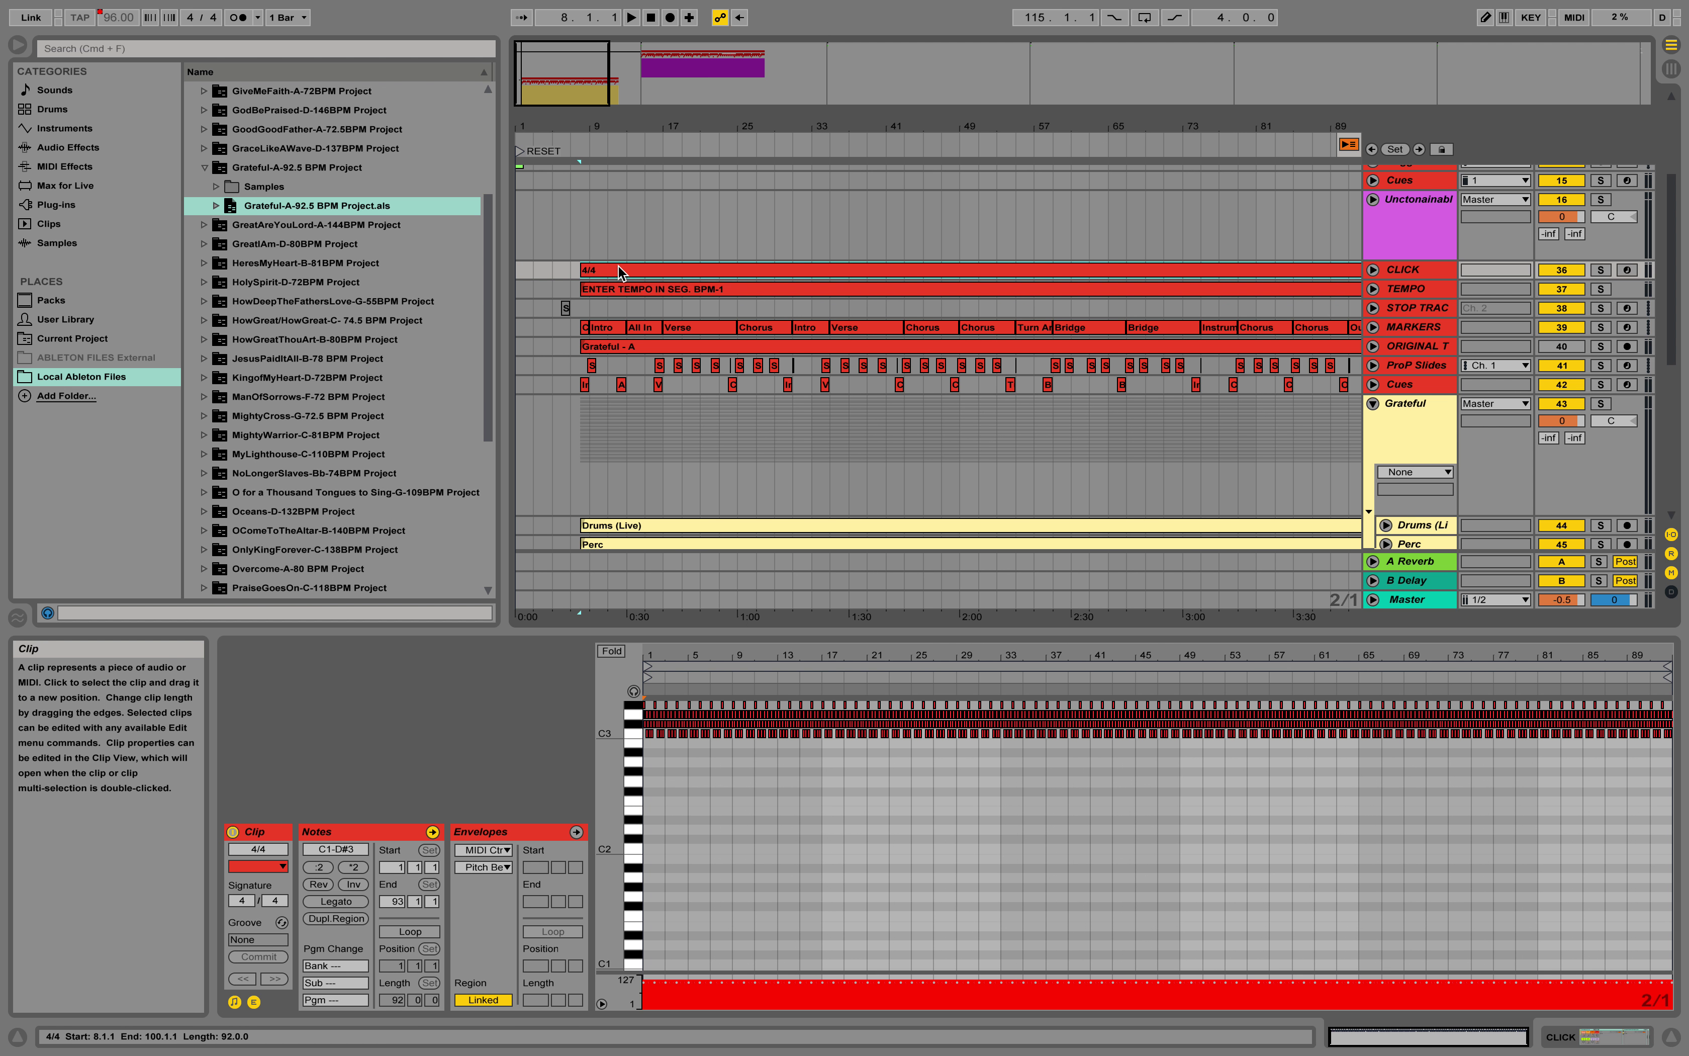
scroll(620, 271, down, 8)
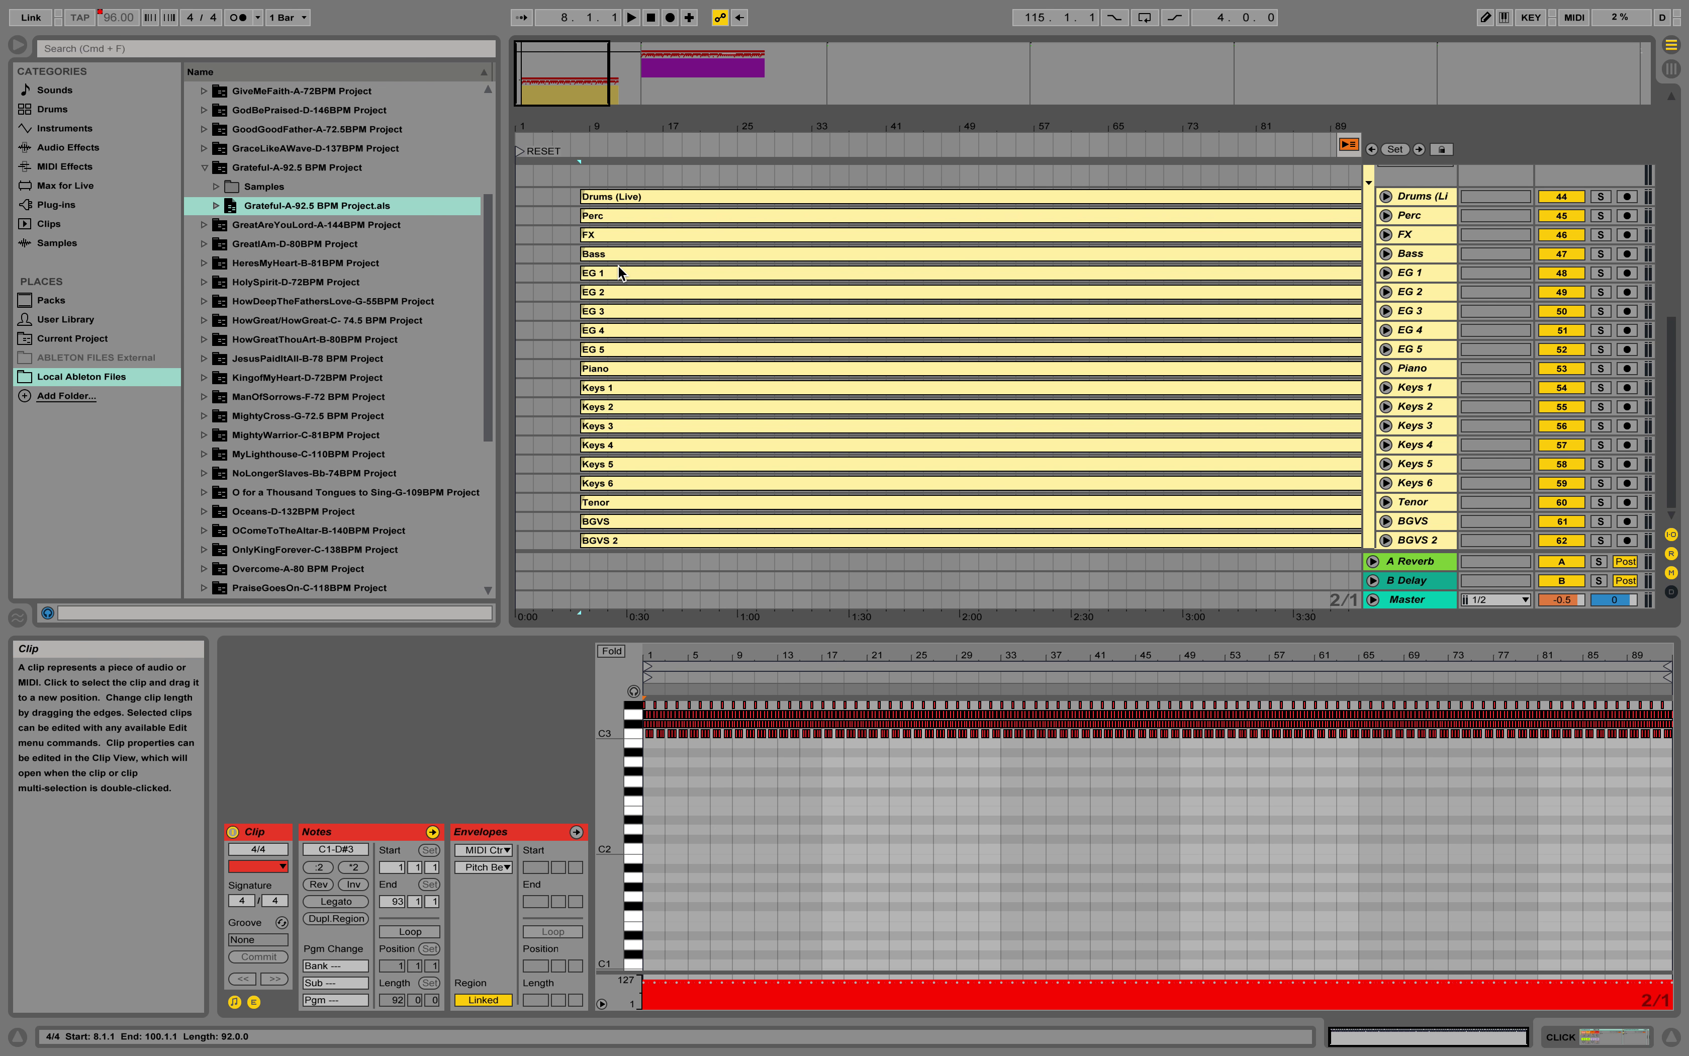
shift+click(627, 539)
scroll(653, 391, up, 8)
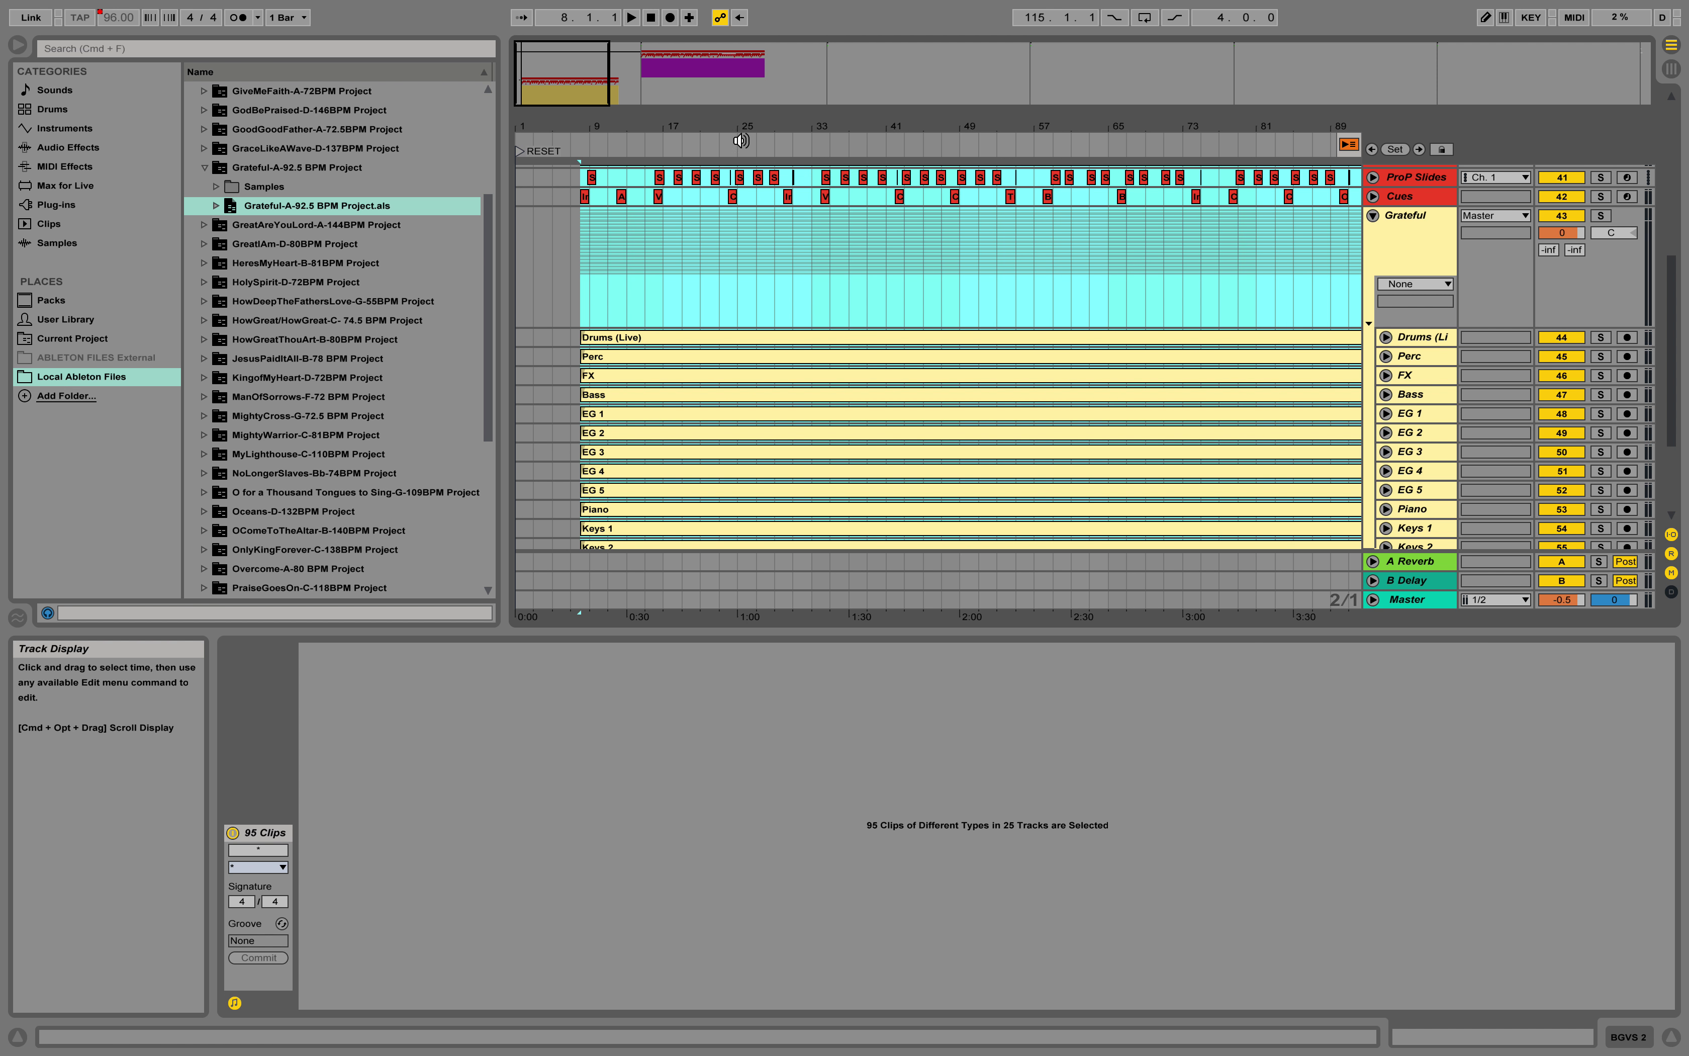
double_click(605, 93)
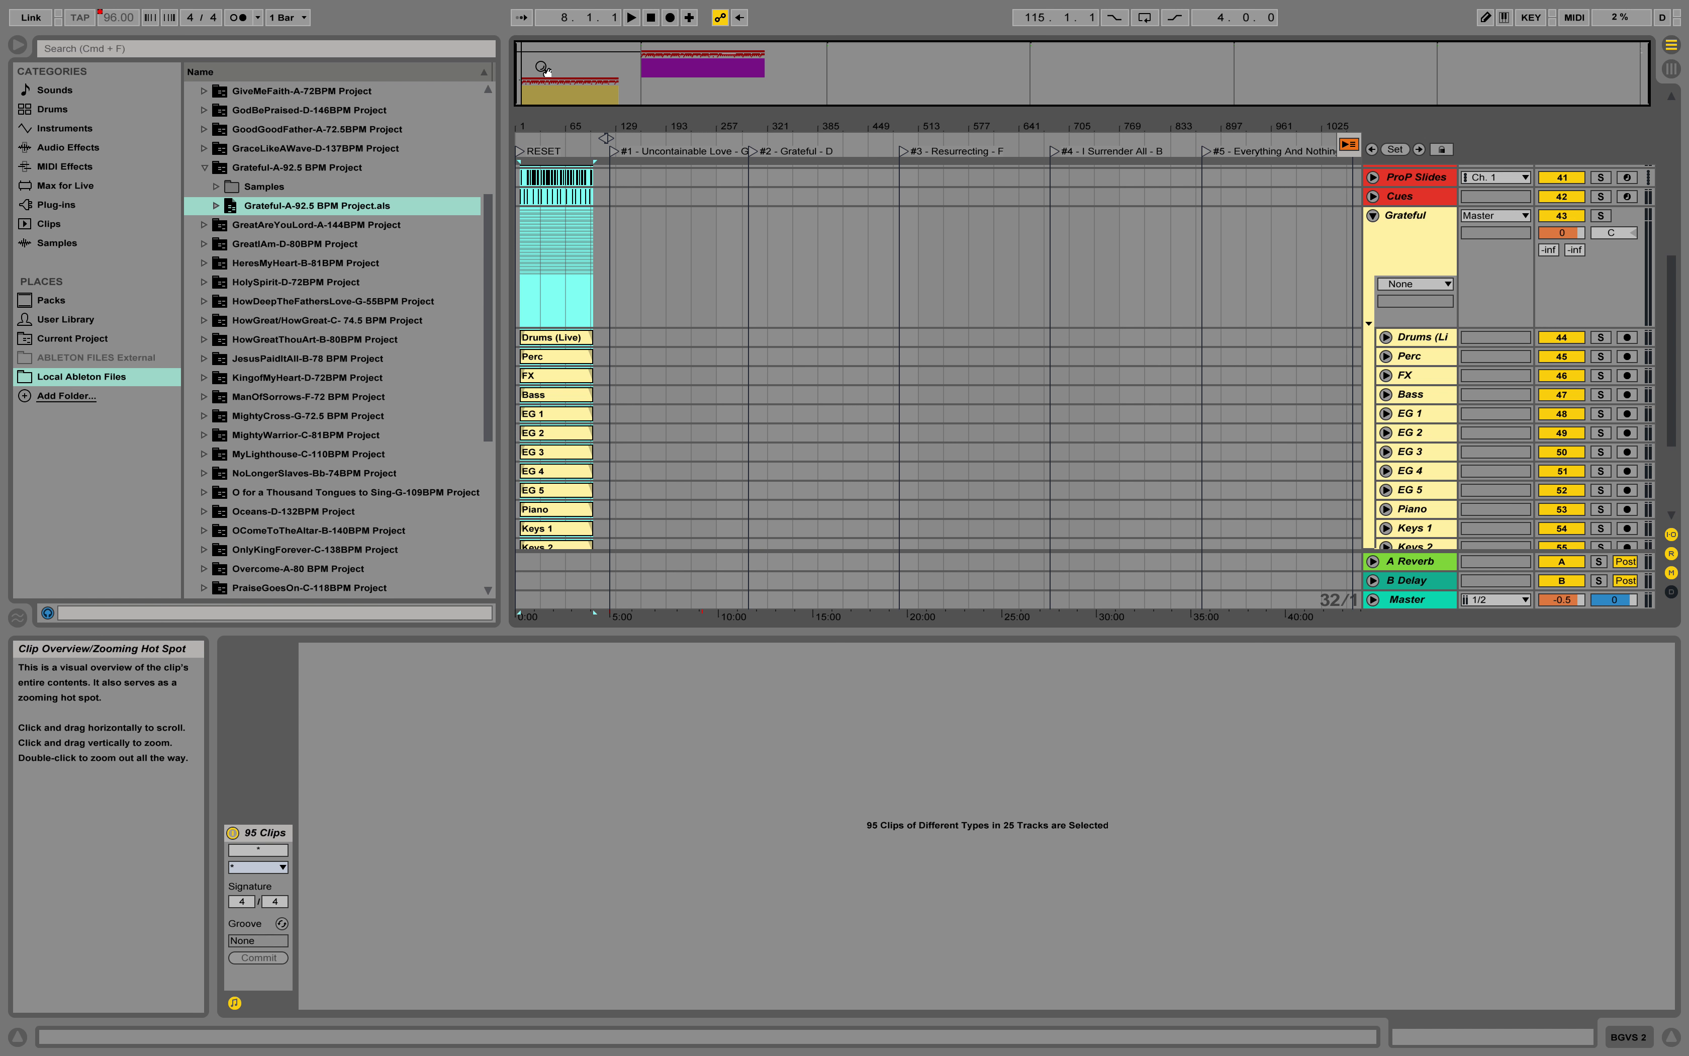
drag(541, 72, 535, 138)
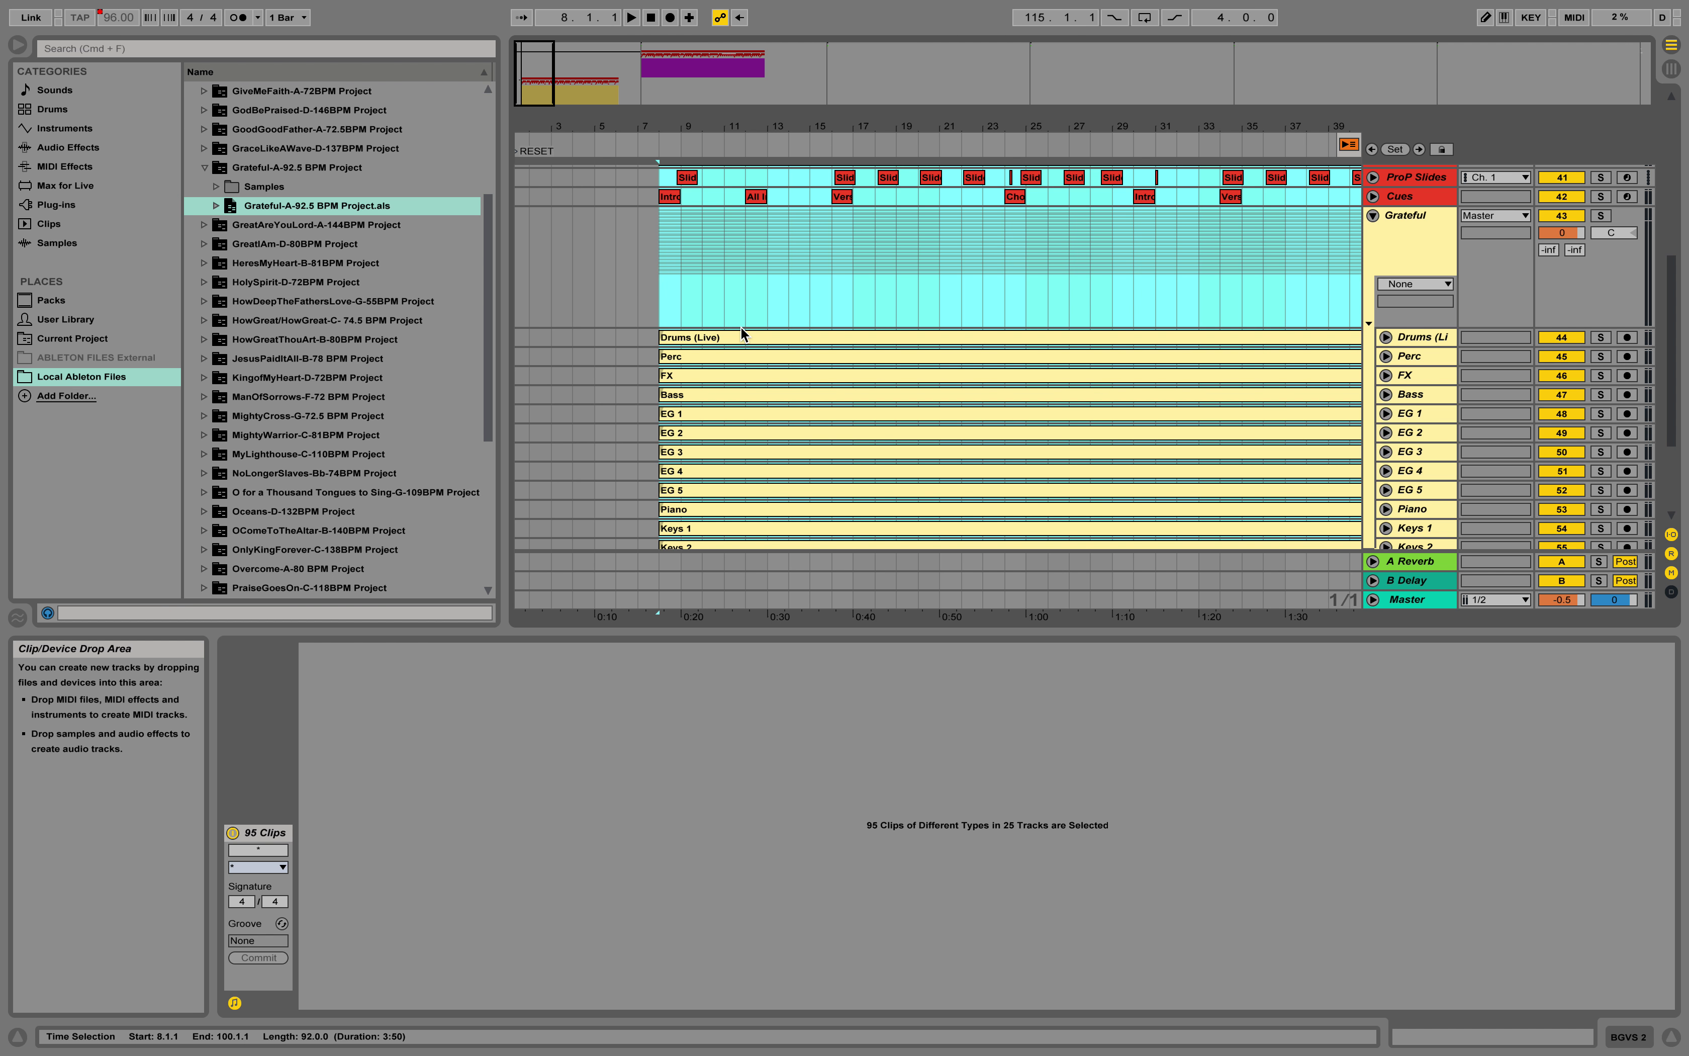
scroll(740, 326, up, 5)
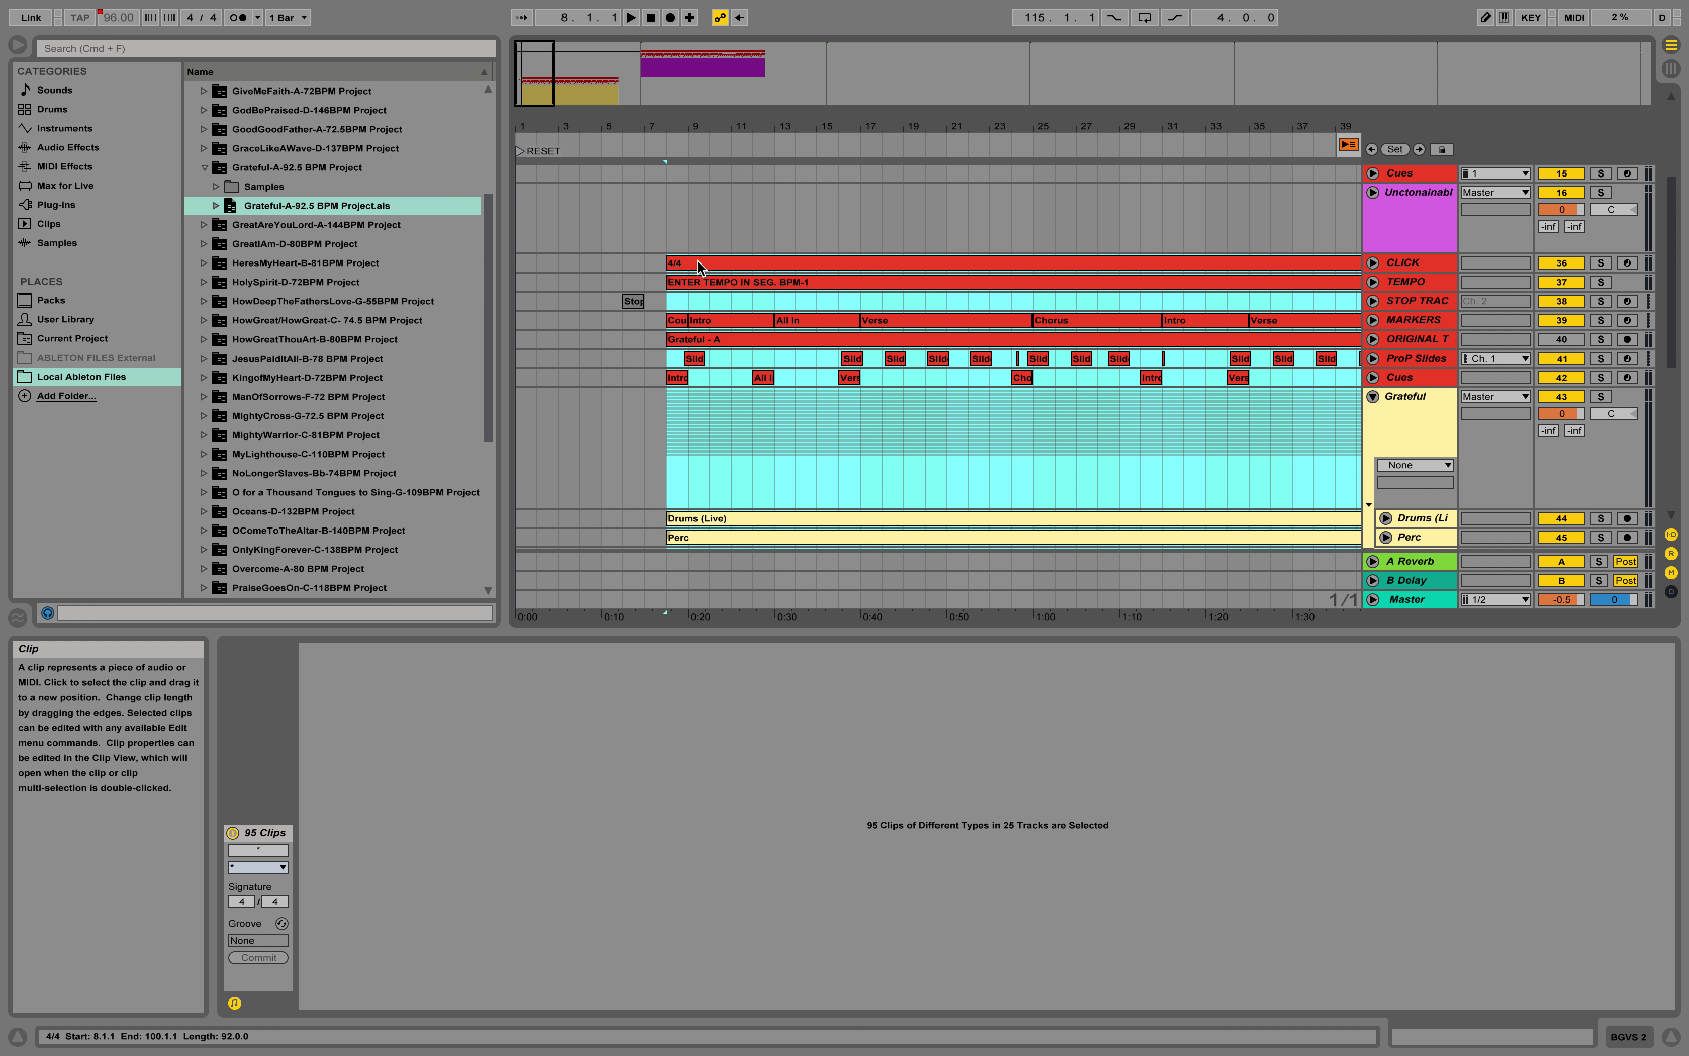
mouse_move(697, 260)
mouse_down()
mouse_move(803, 263)
mouse_move(642, 251)
mouse_move(796, 271)
mouse_move(700, 267)
mouse_up()
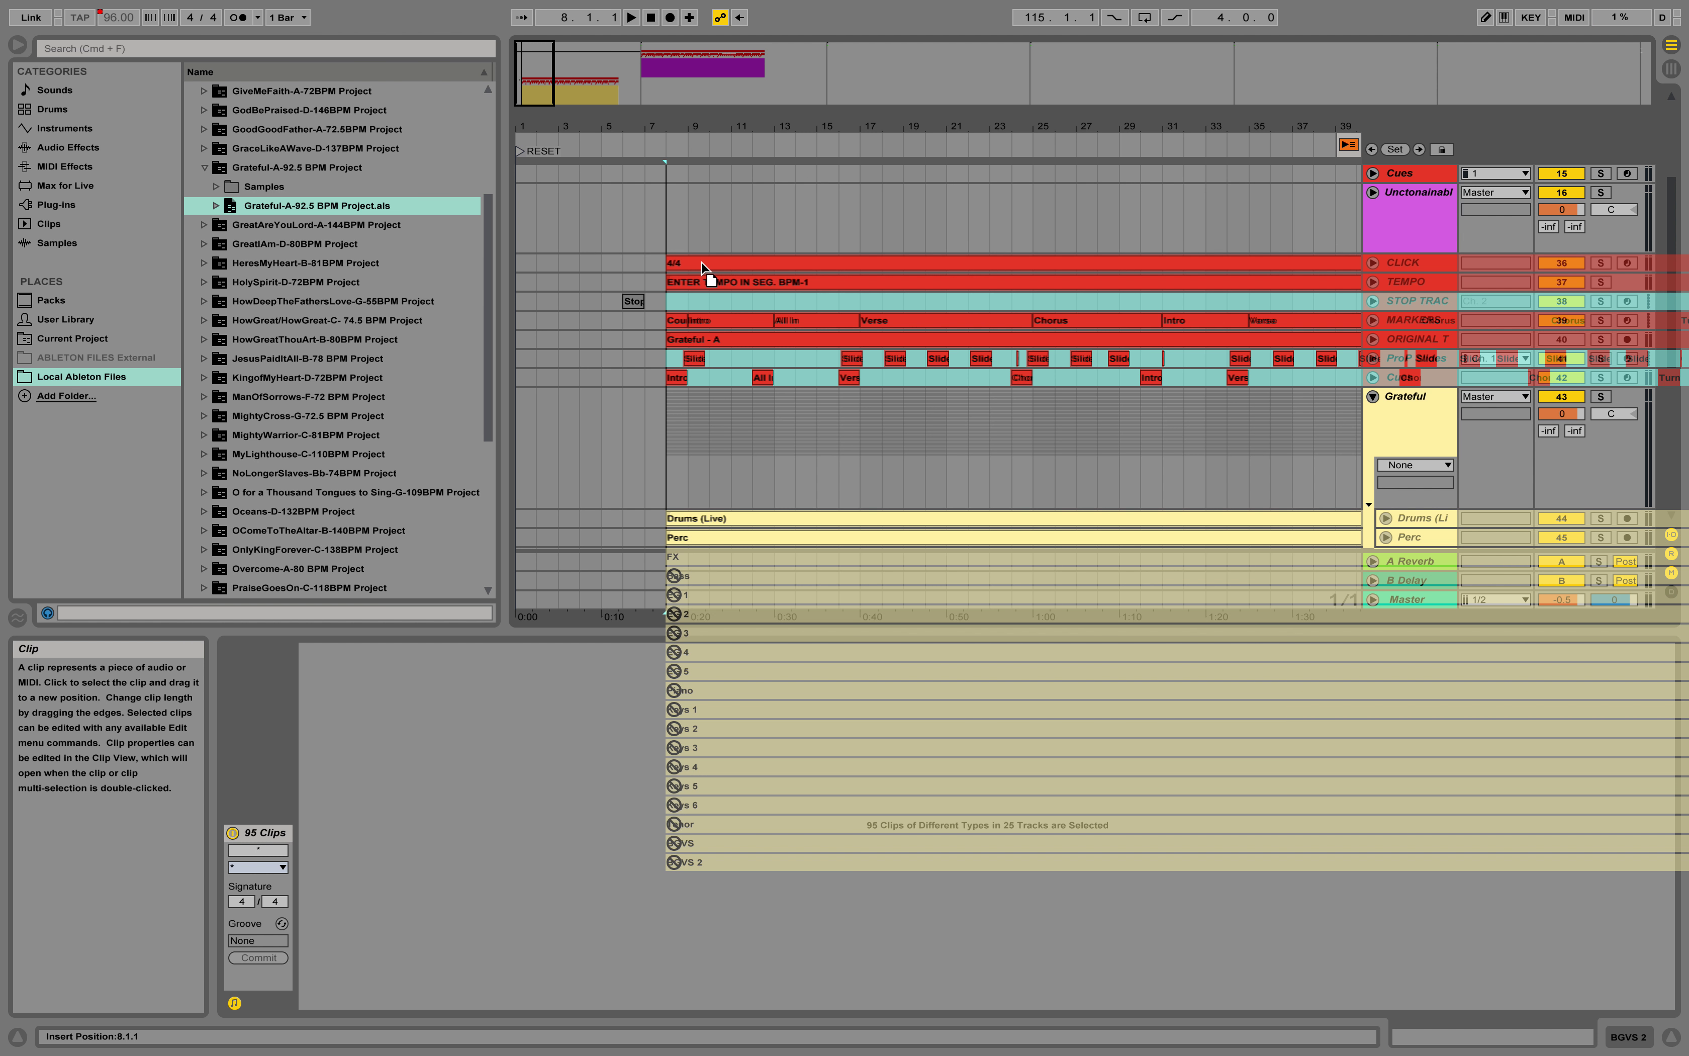
scroll(700, 267, right, 20)
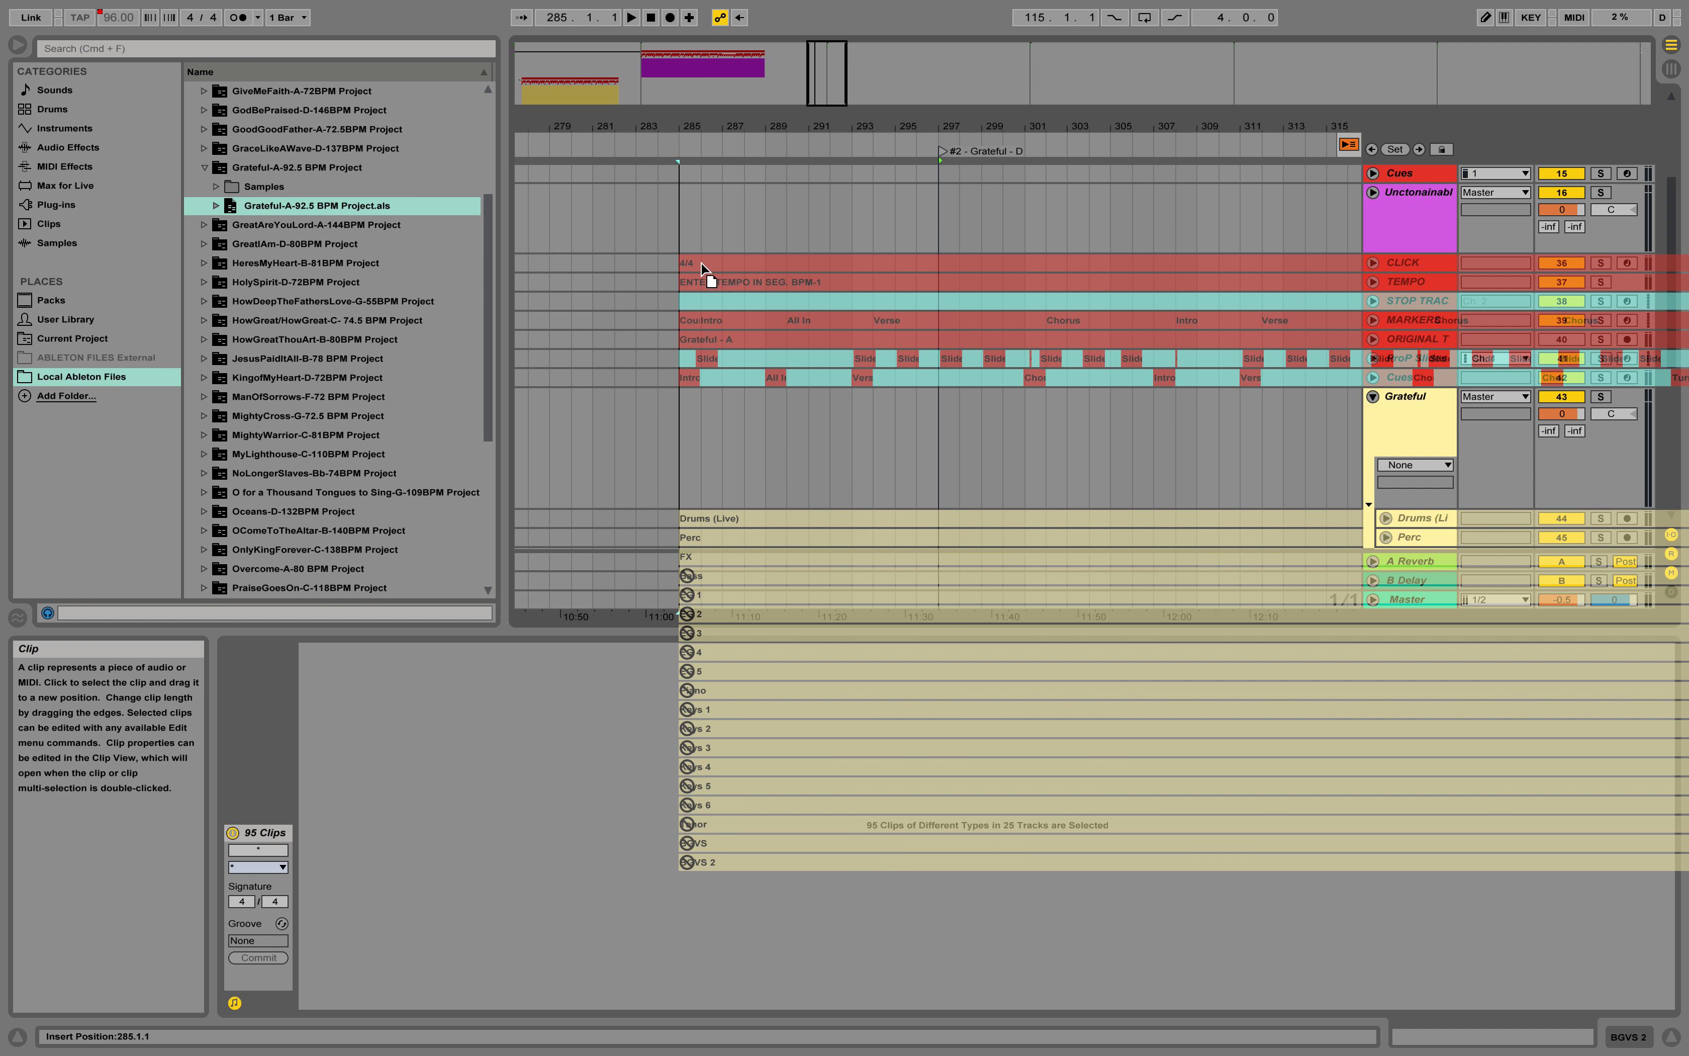
drag(701, 267, 972, 264)
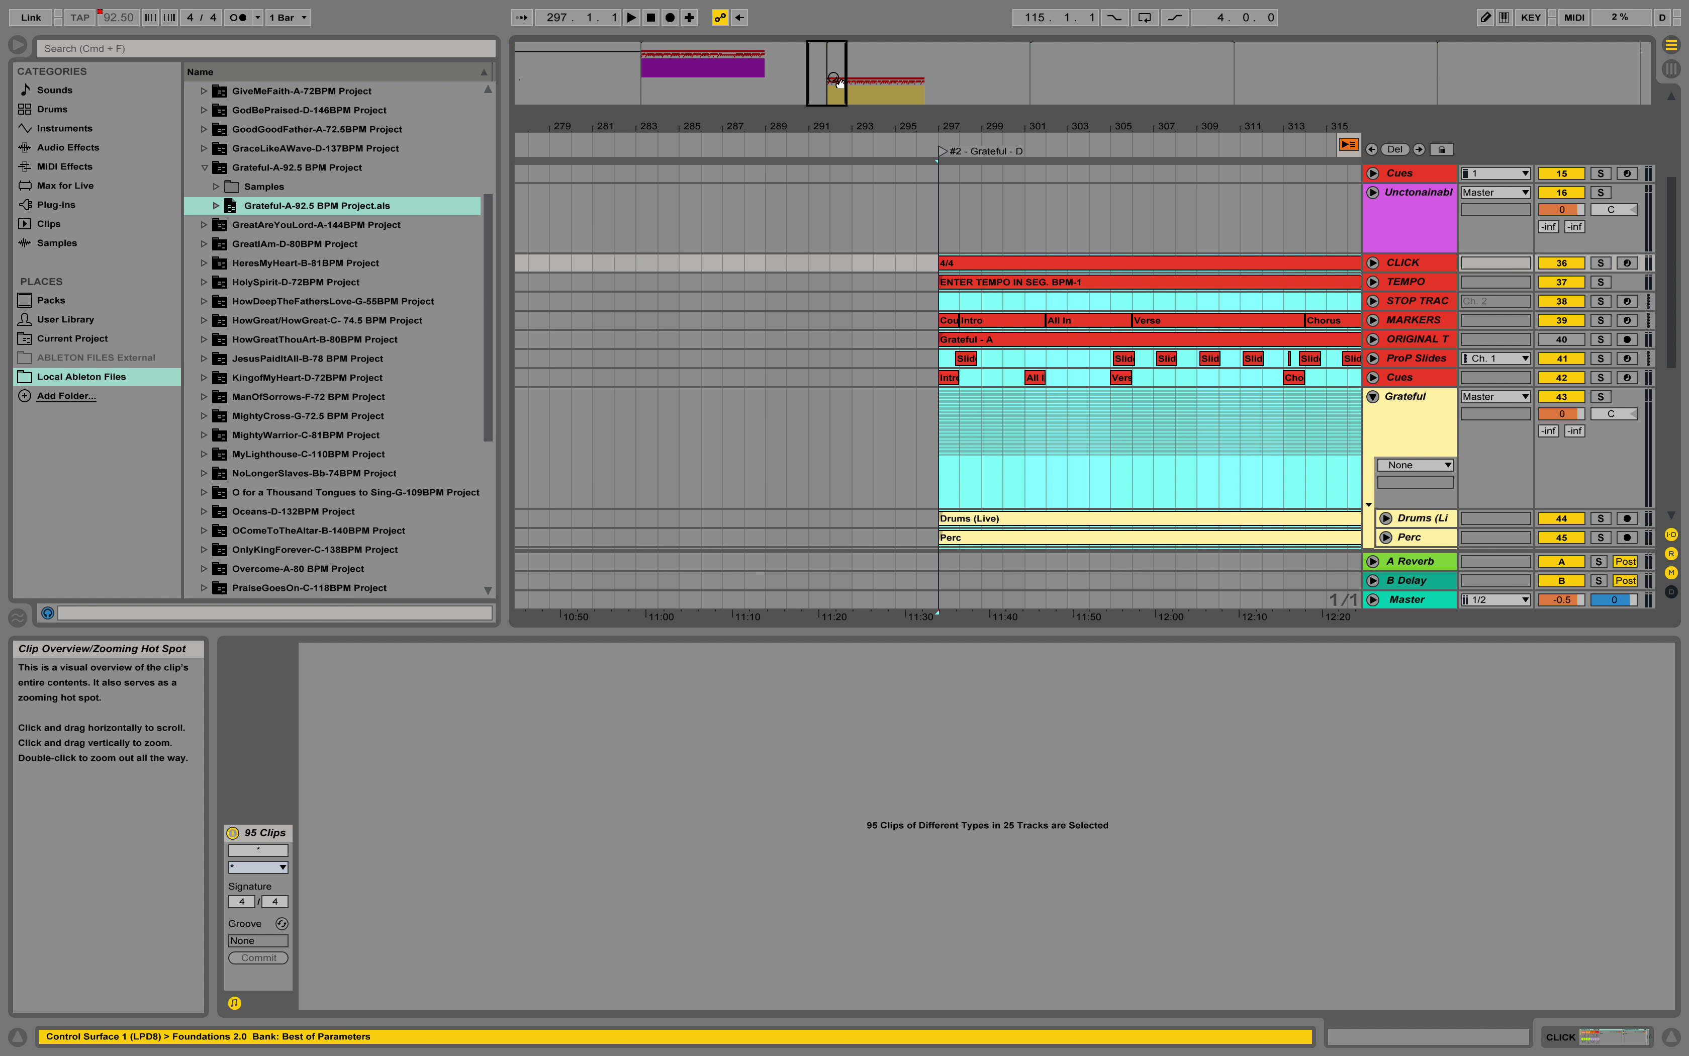
Compare the red template tracks 9 to 15 with Grateful's matching red control tracks 36 to 42 around bar 297.
drag(842, 80, 865, 45)
scroll(942, 341, up, 5)
scroll(942, 341, left, 1)
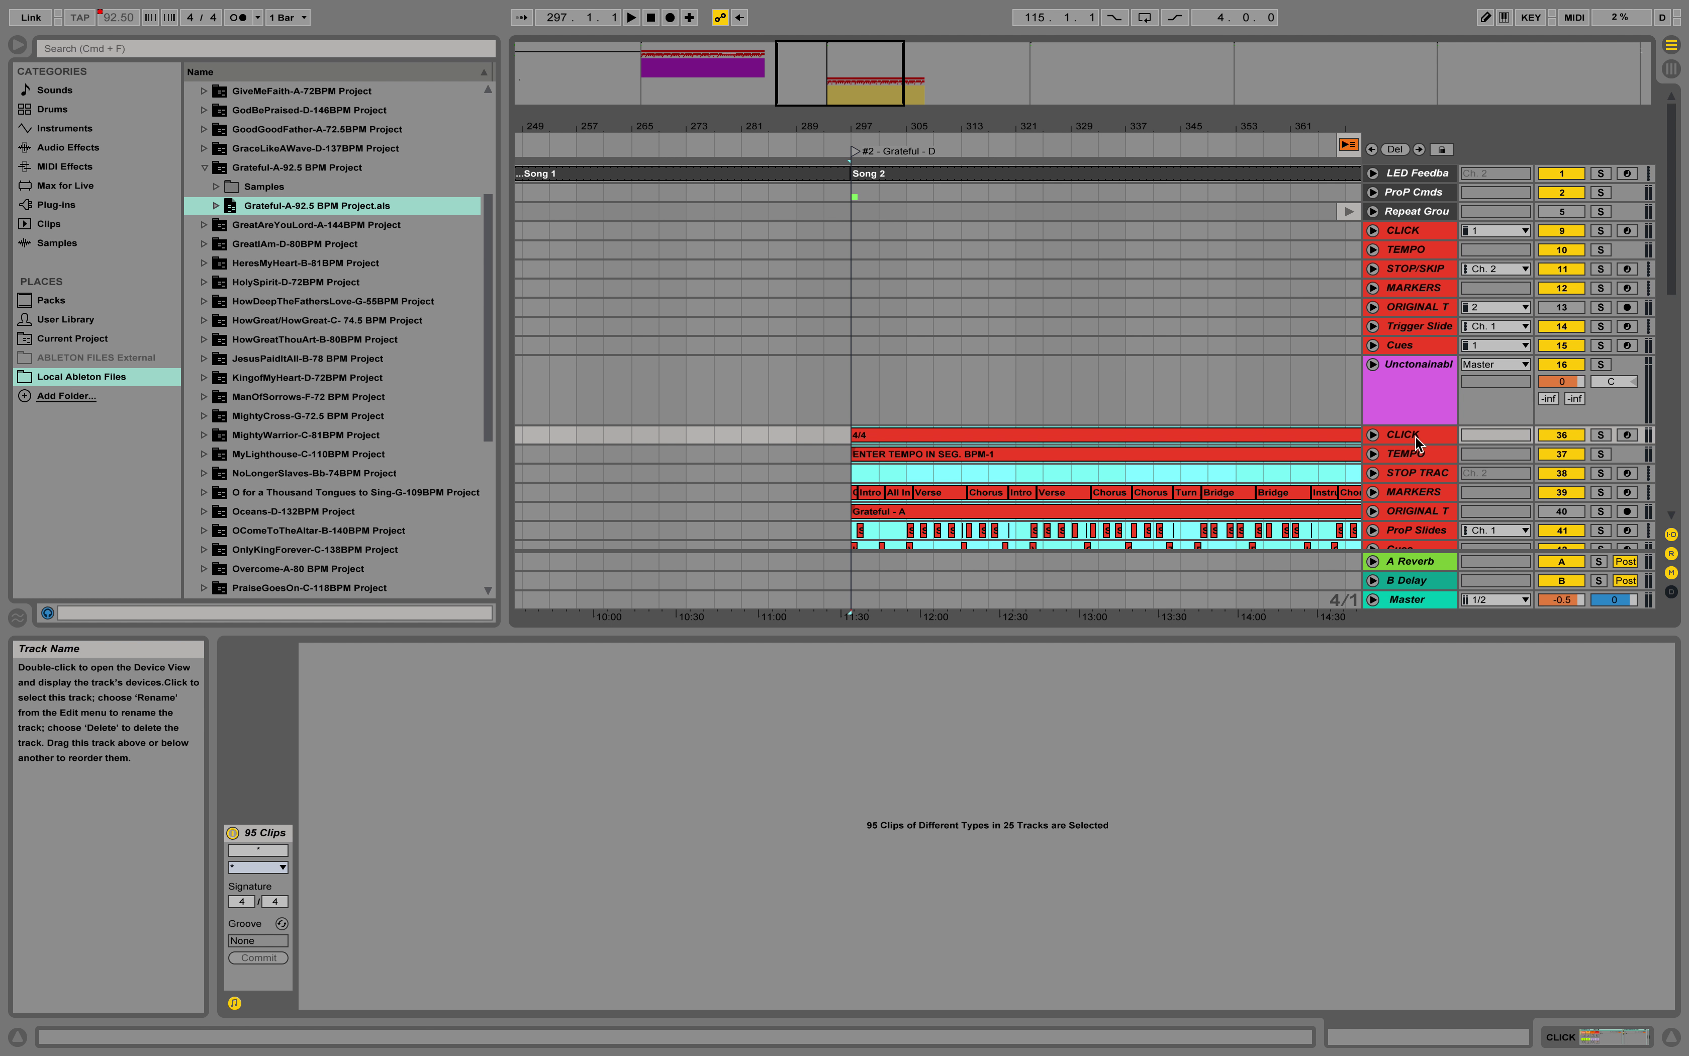
scroll(1345, 418, down, 5)
scroll(1345, 418, right, 1)
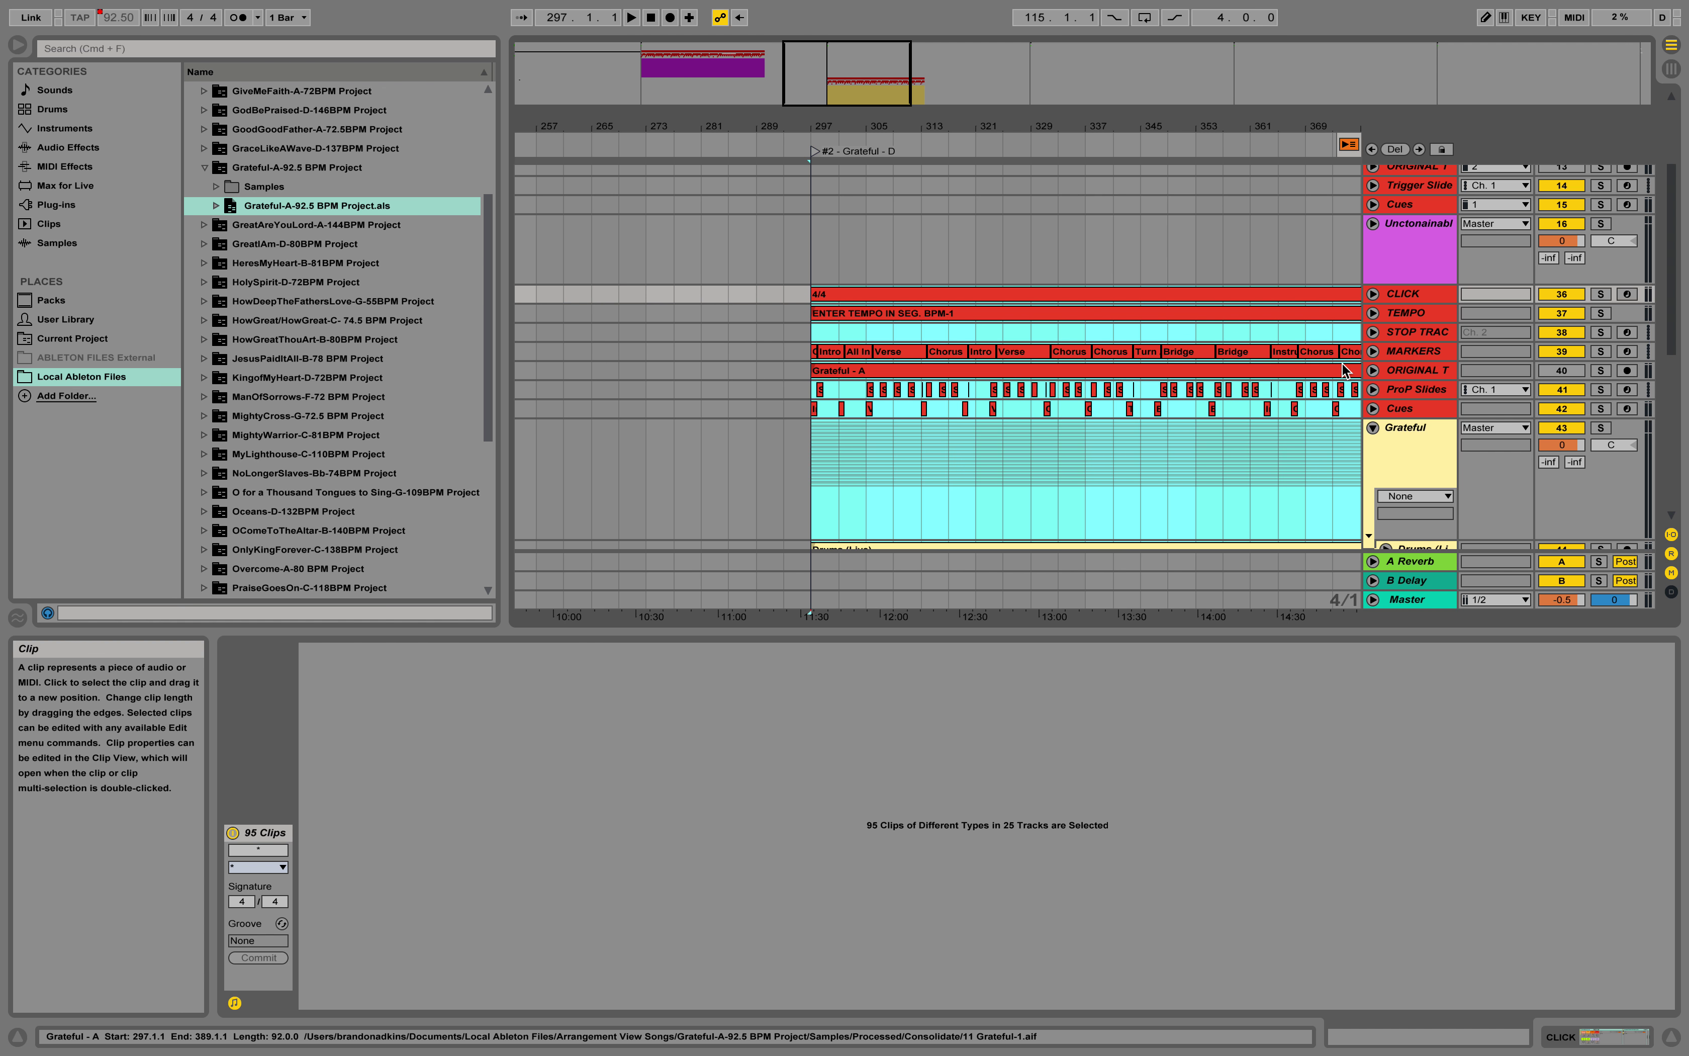
scroll(1043, 287, up, 5)
scroll(1042, 288, left, 1)
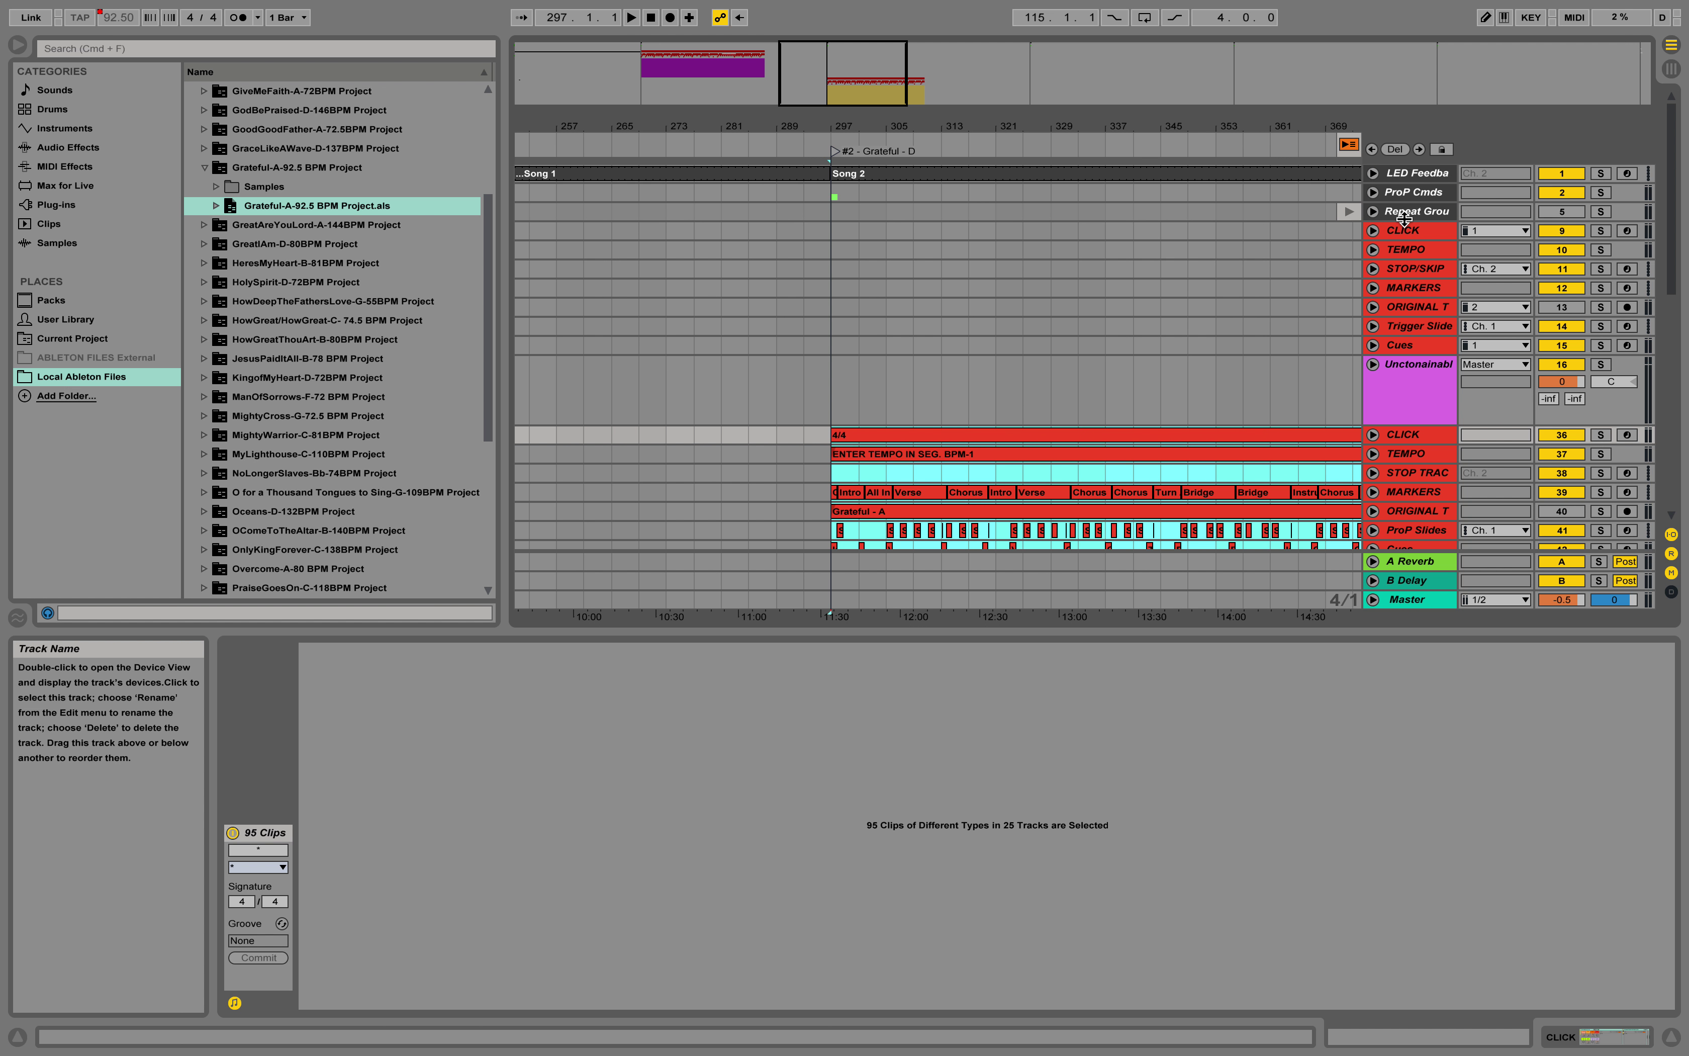
scroll(663, 446, right, 5)
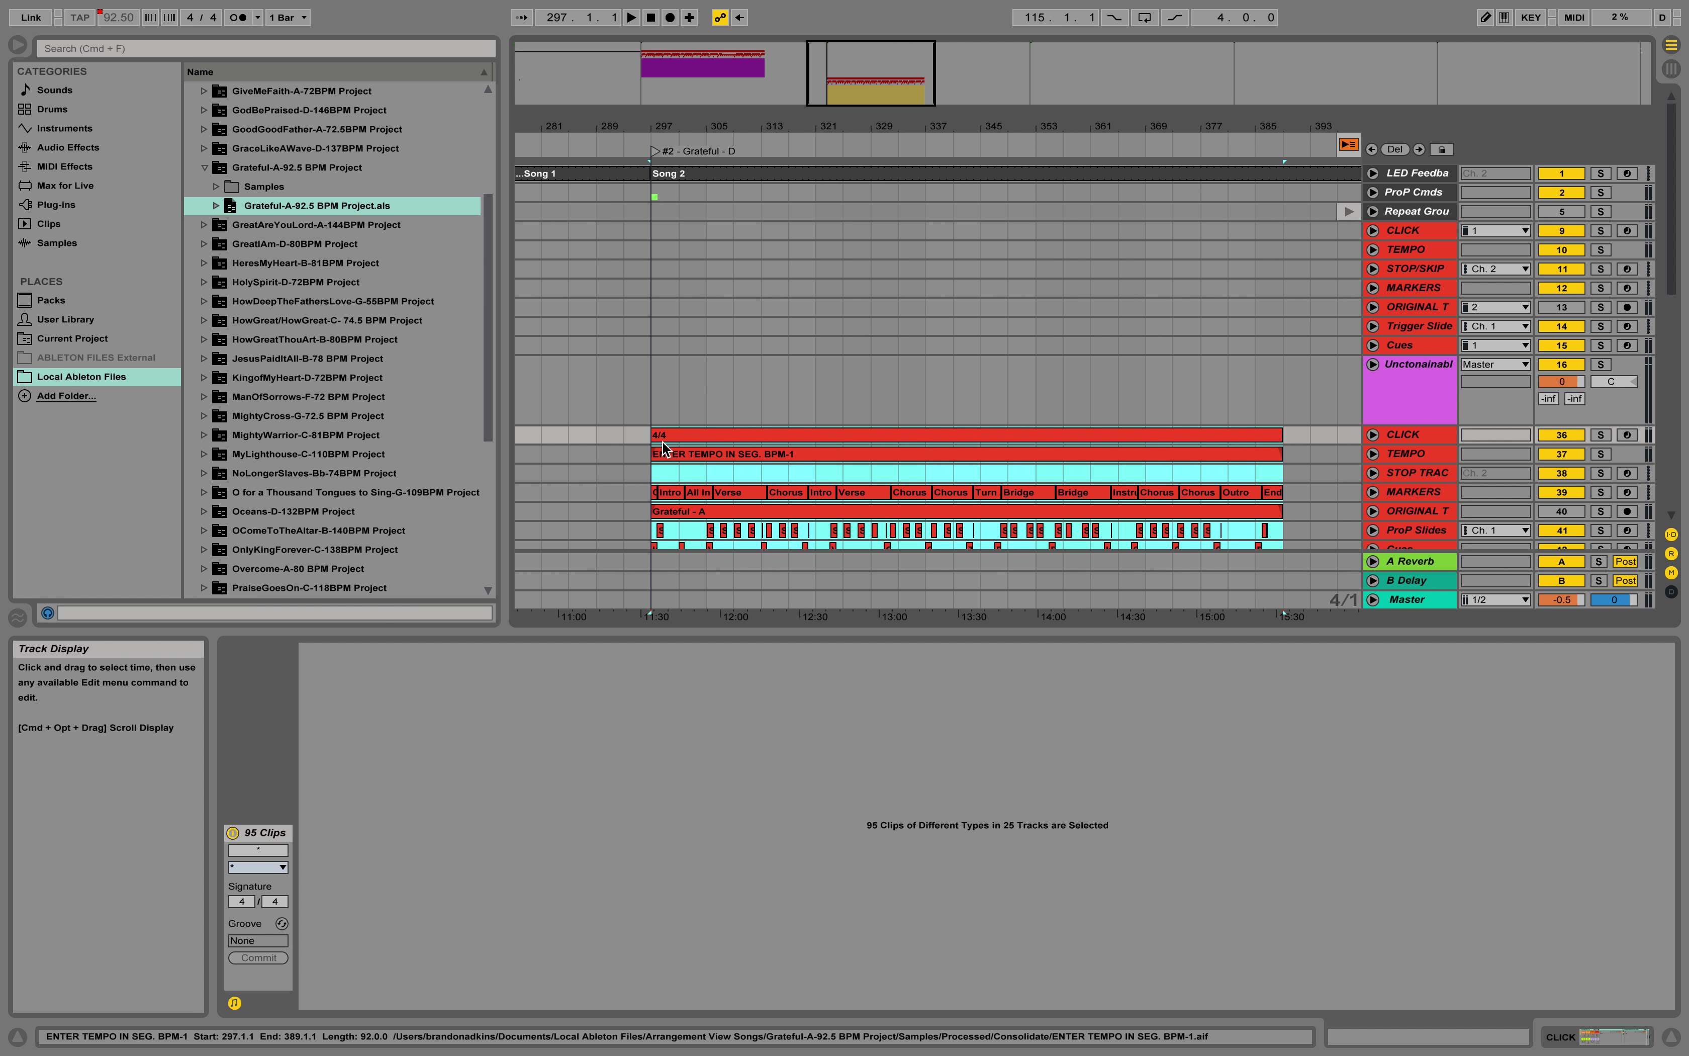
Move Grateful's red CLICK through Cues clips up onto the matching template tracks 9 to 15, keeping their start at bar 297.
scroll(674, 430, down, 7)
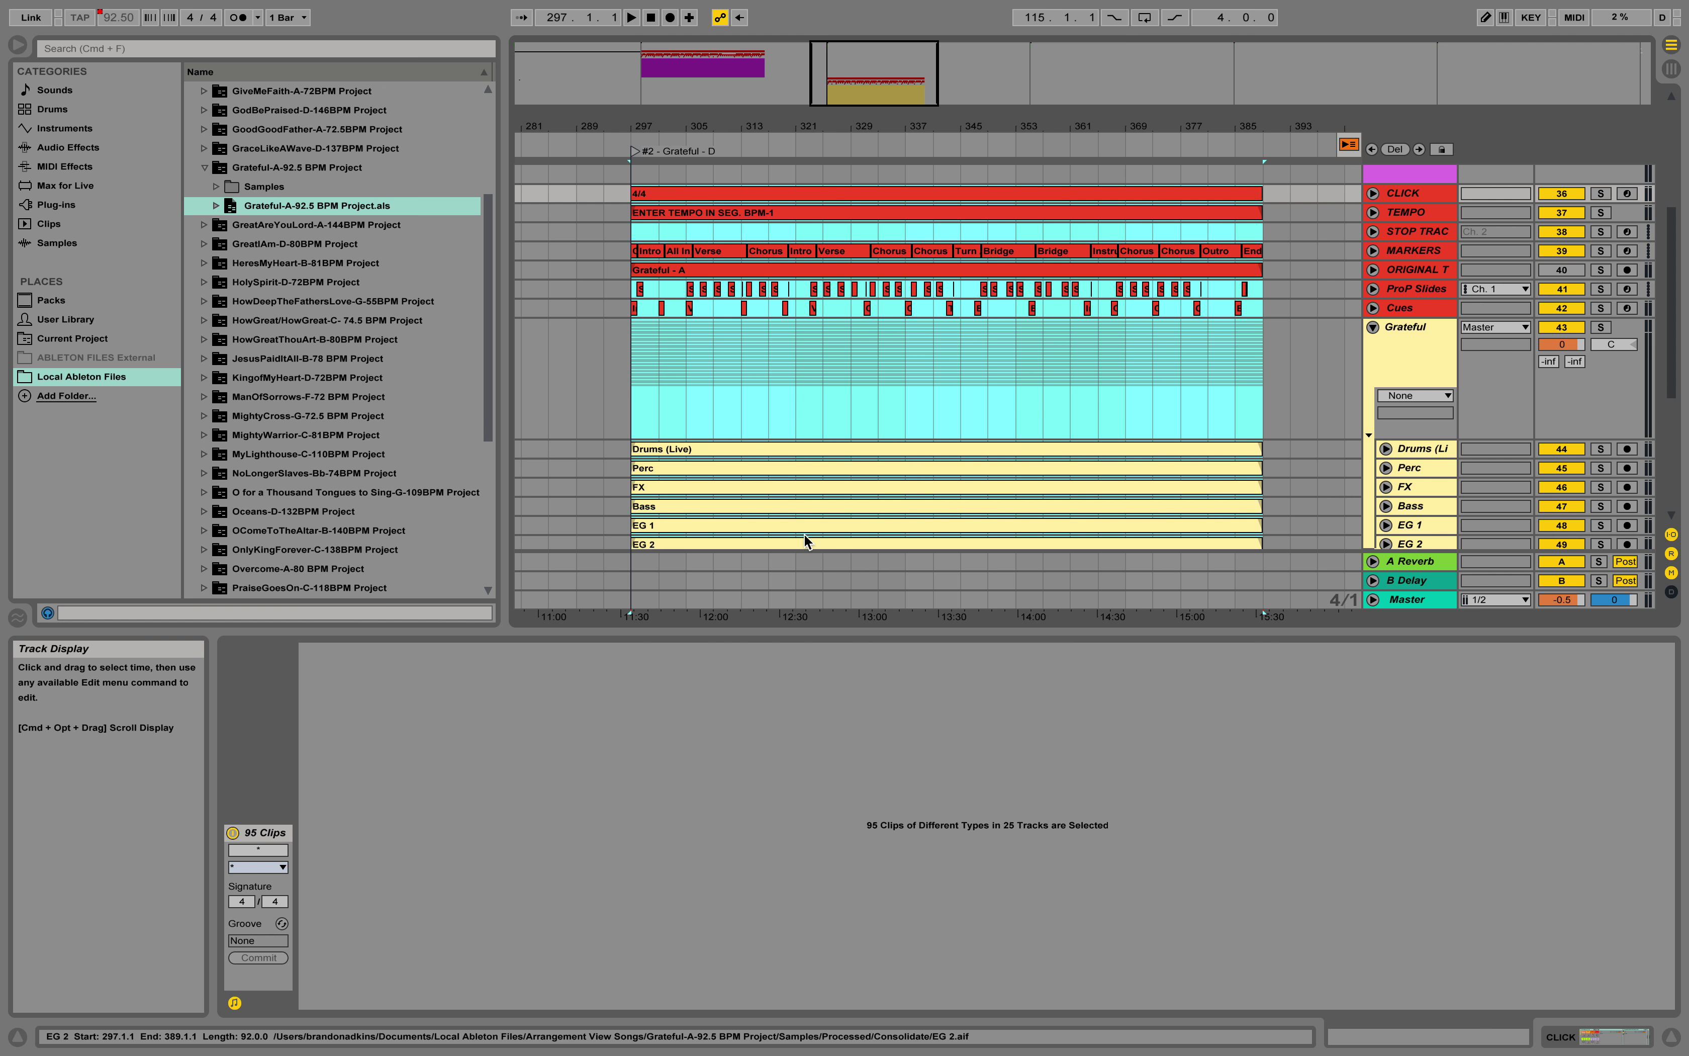
scroll(698, 306, up, 1)
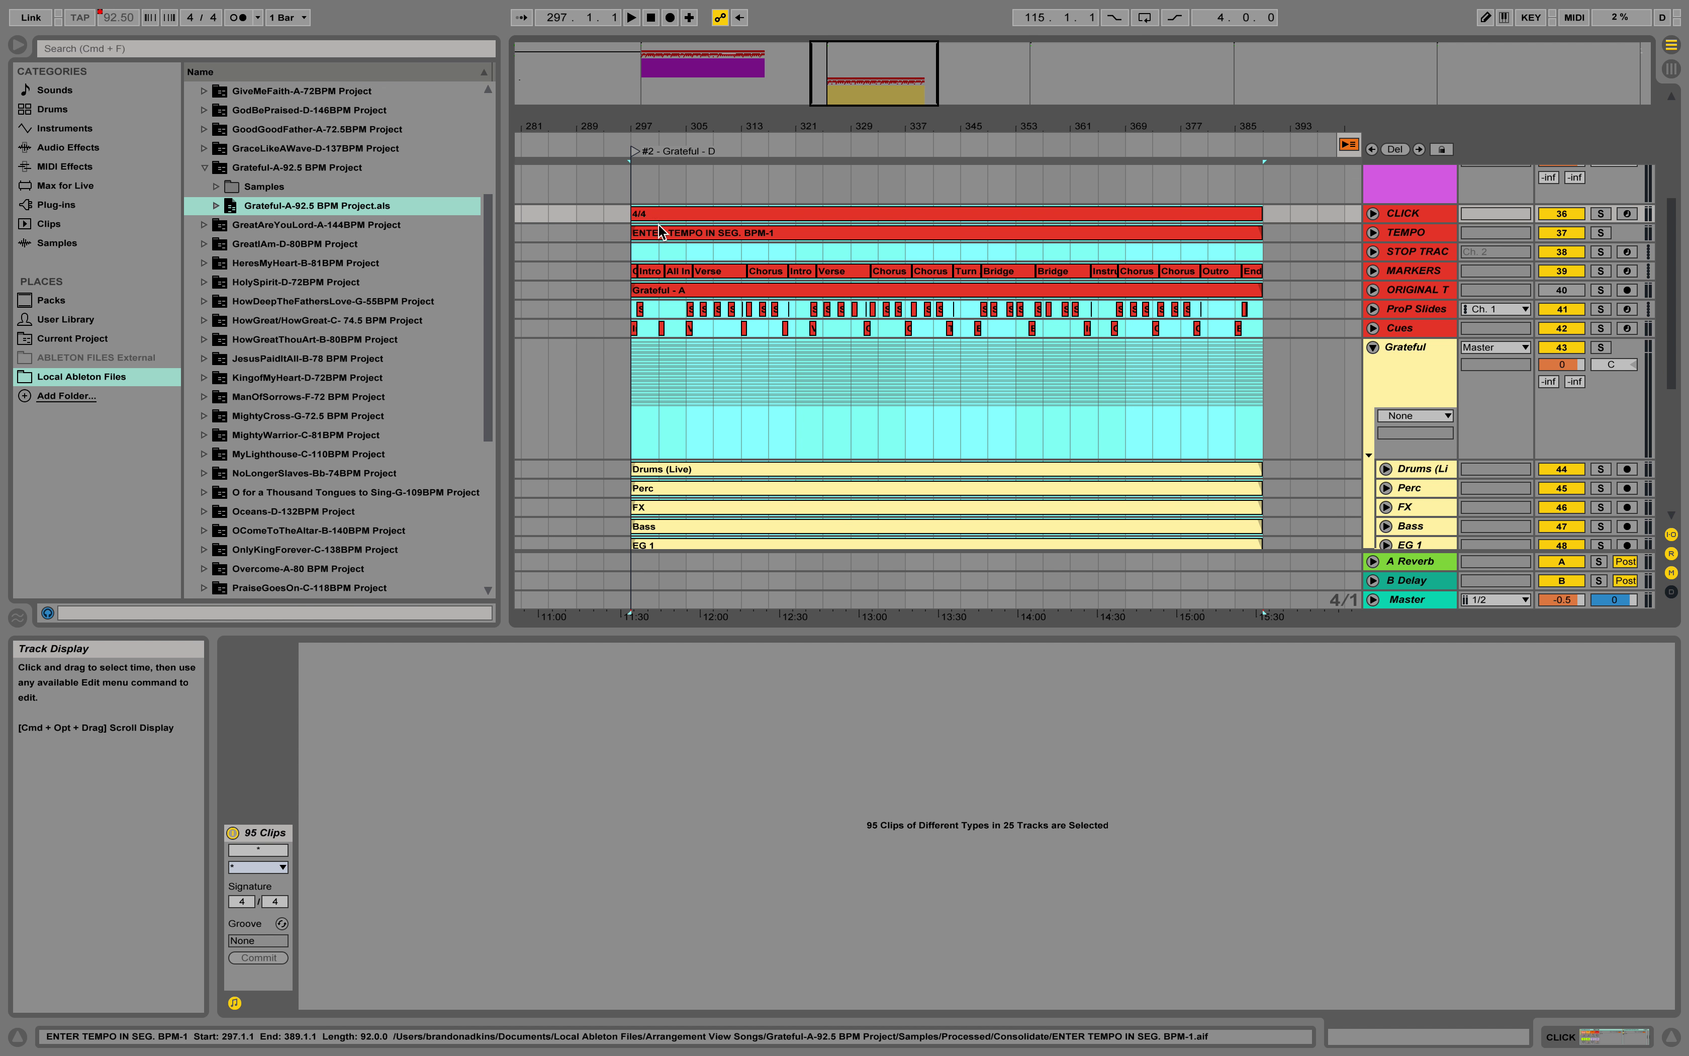
click(650, 214)
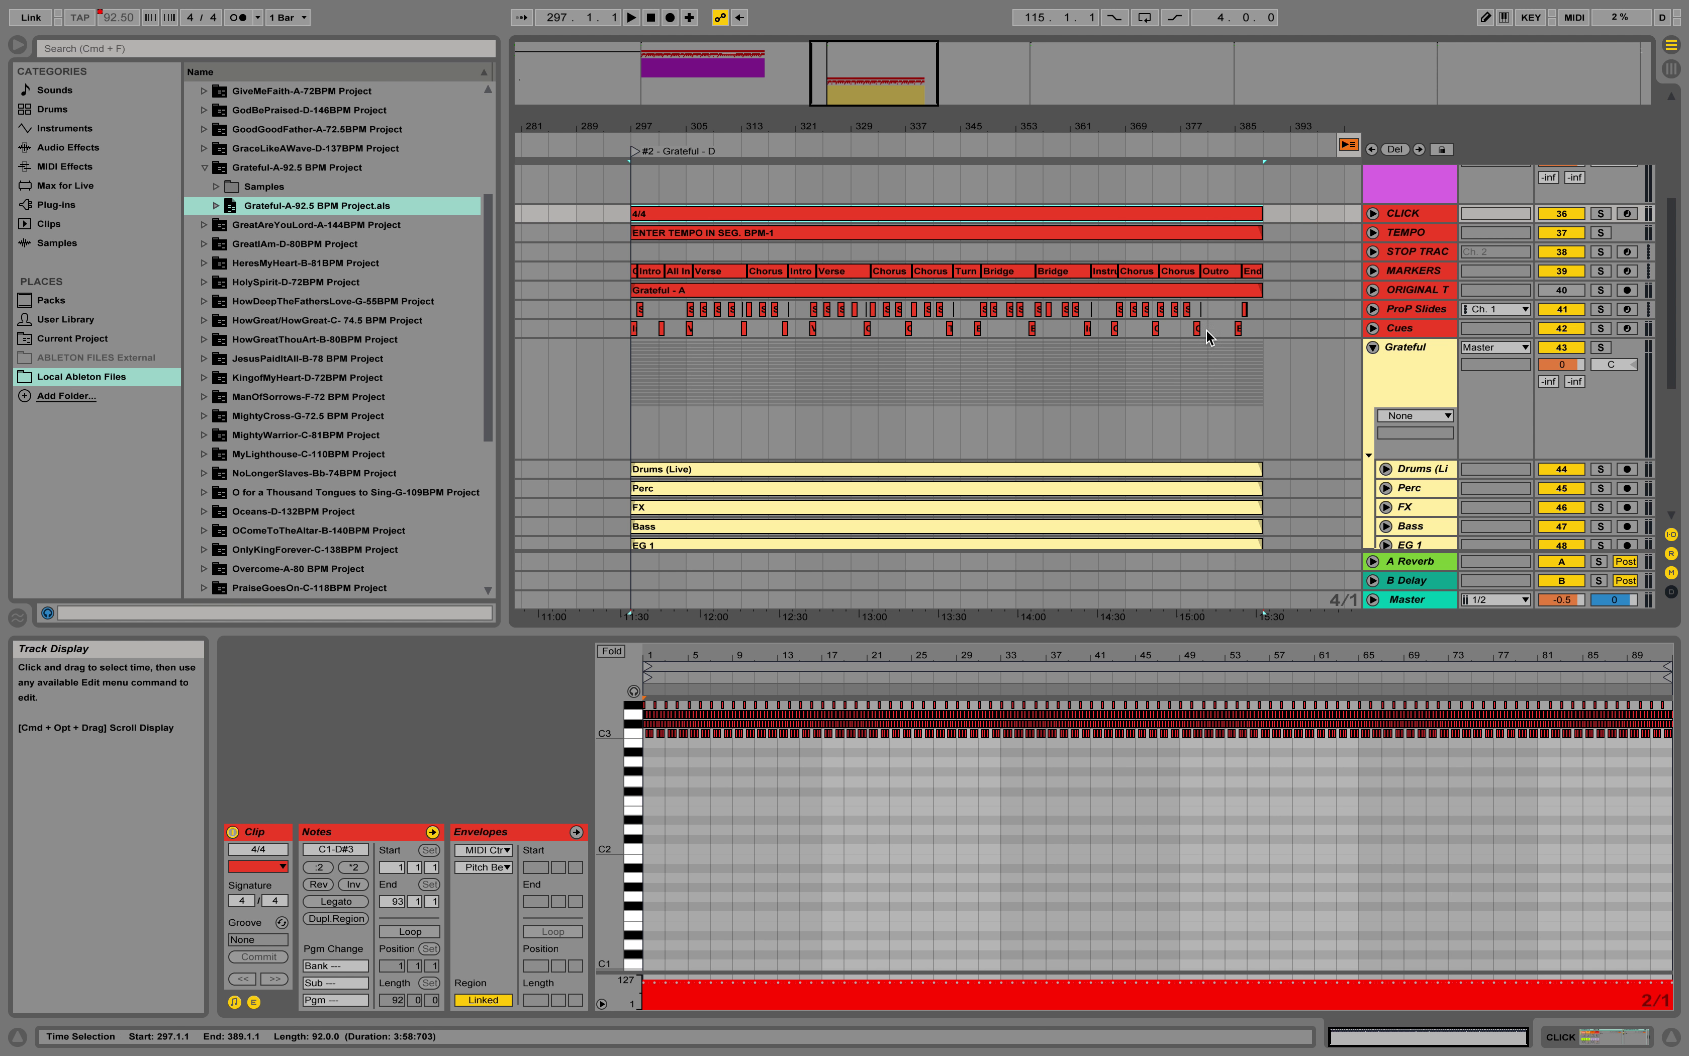
shift+click(1291, 327)
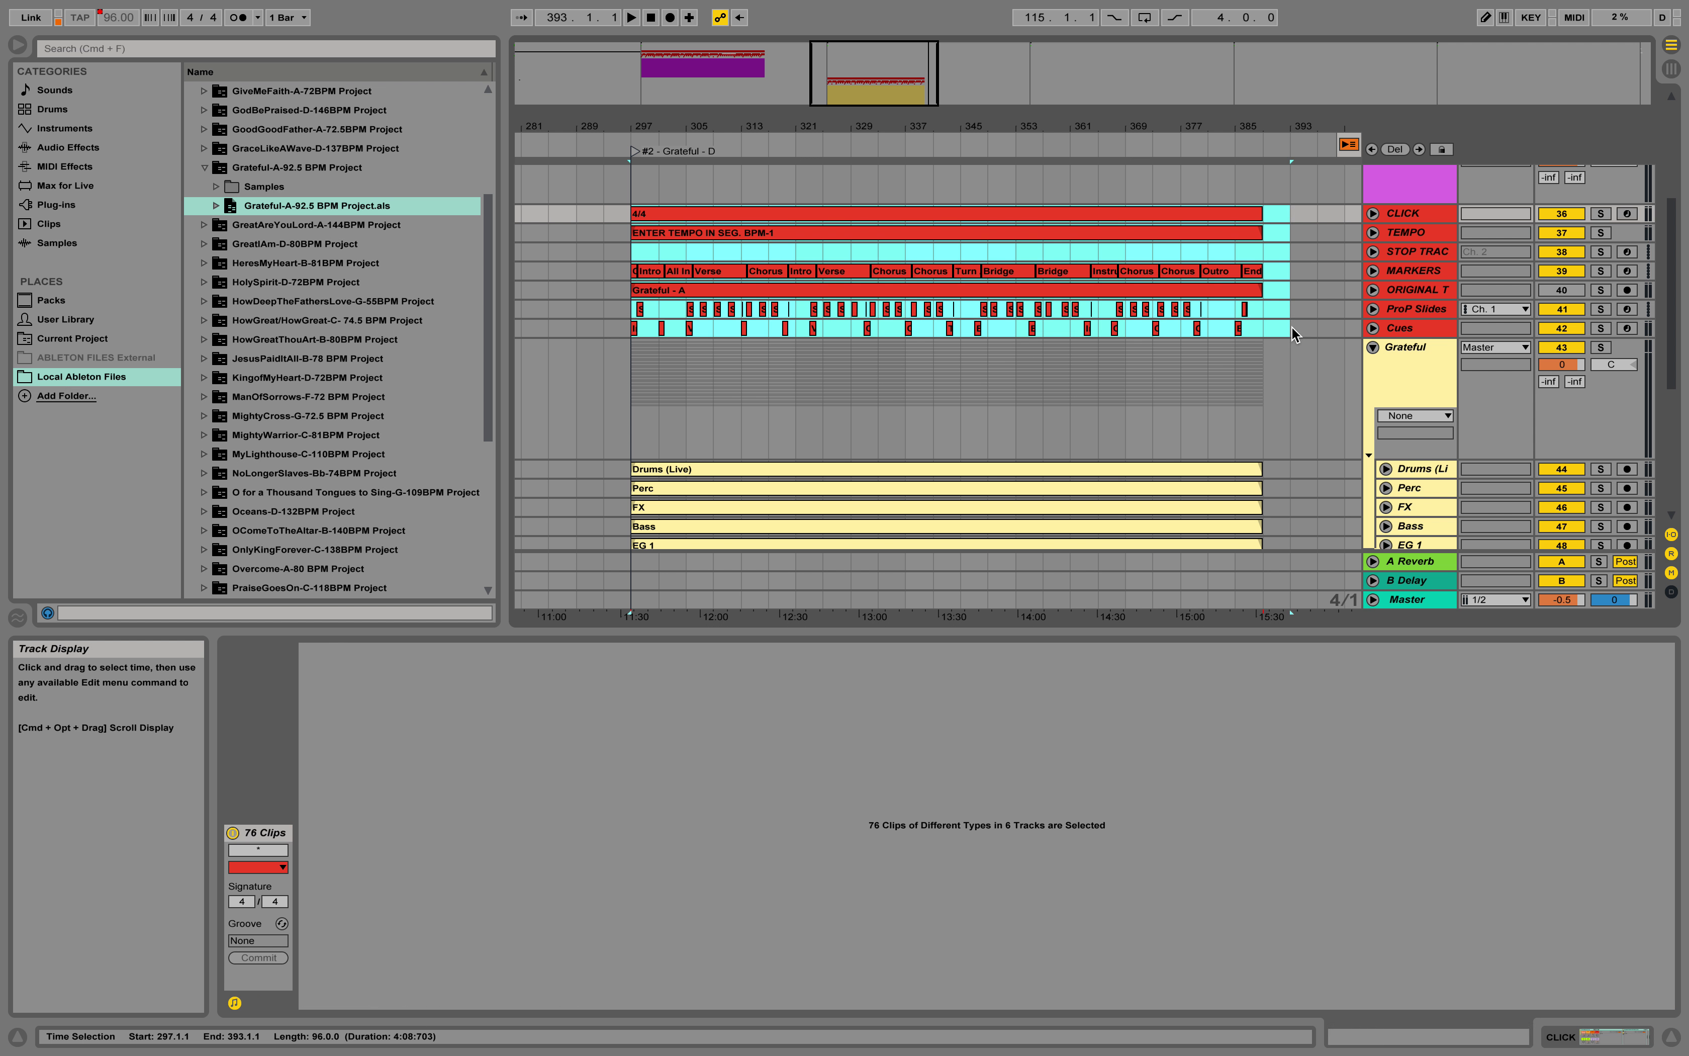
scroll(705, 257, up, 2)
scroll(704, 257, up, 9)
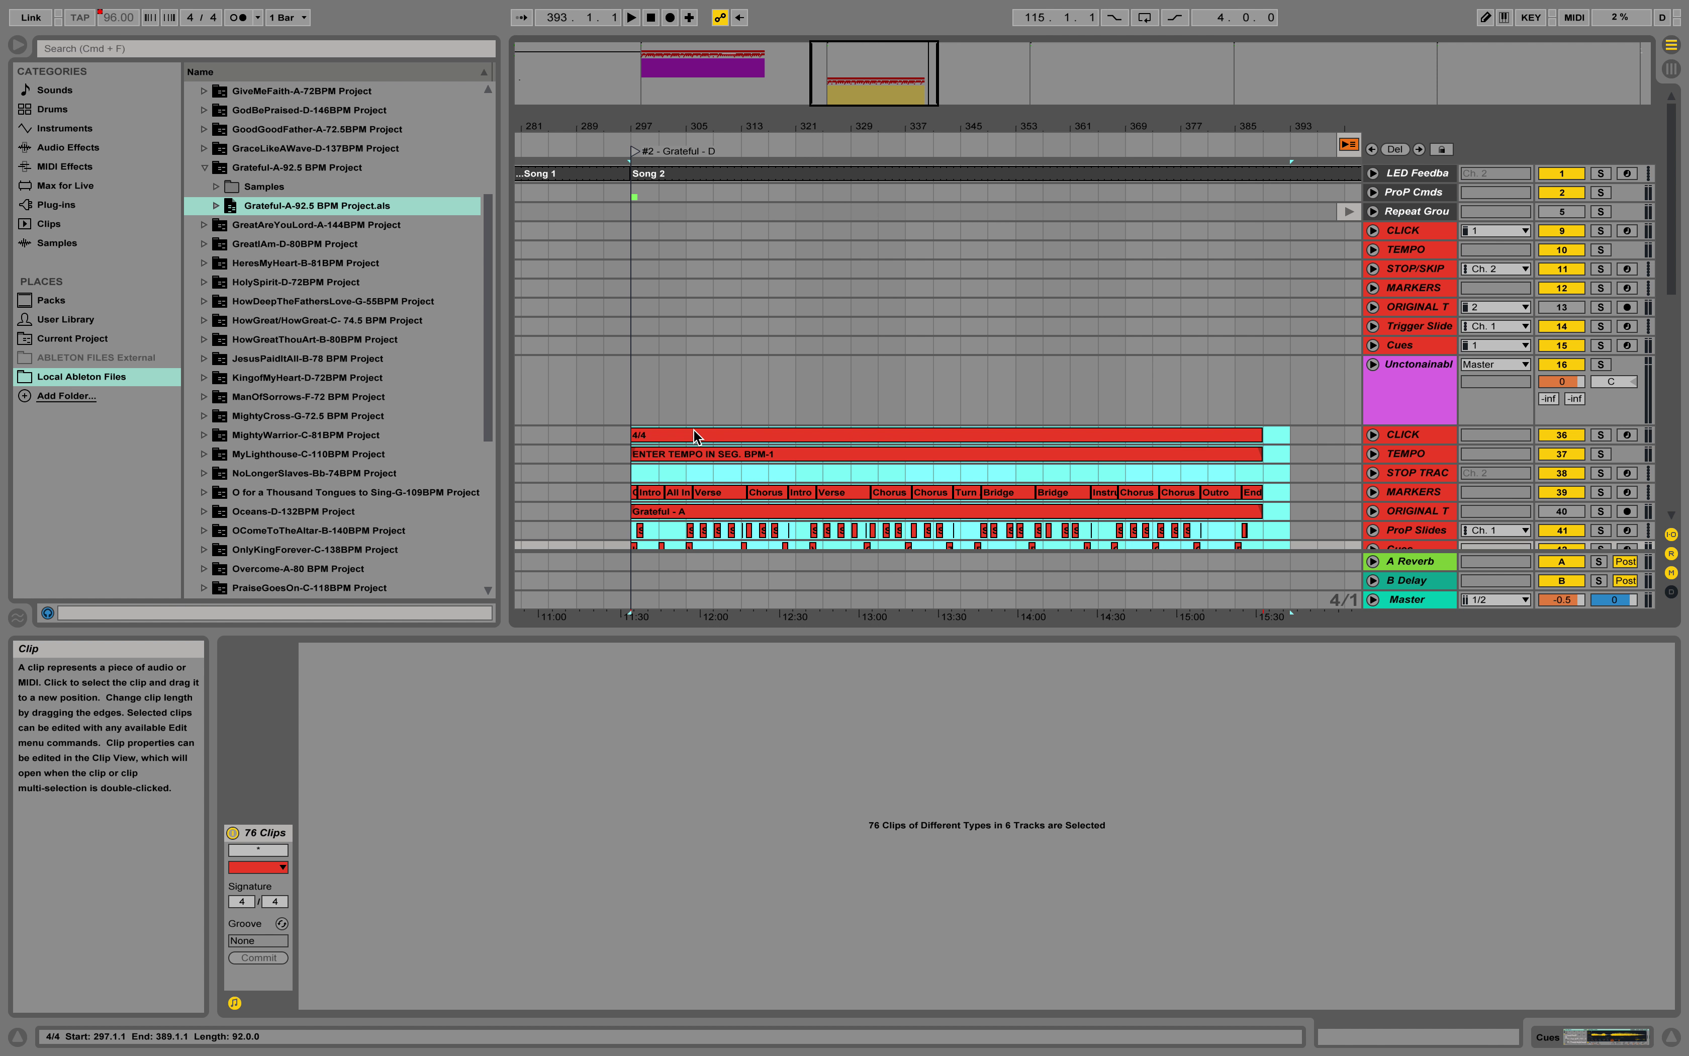
drag(693, 428, 688, 222)
Delete Grateful's emptied duplicate tracks 36 to 42, from CLICK through Cues.
scroll(1136, 436, down, 7)
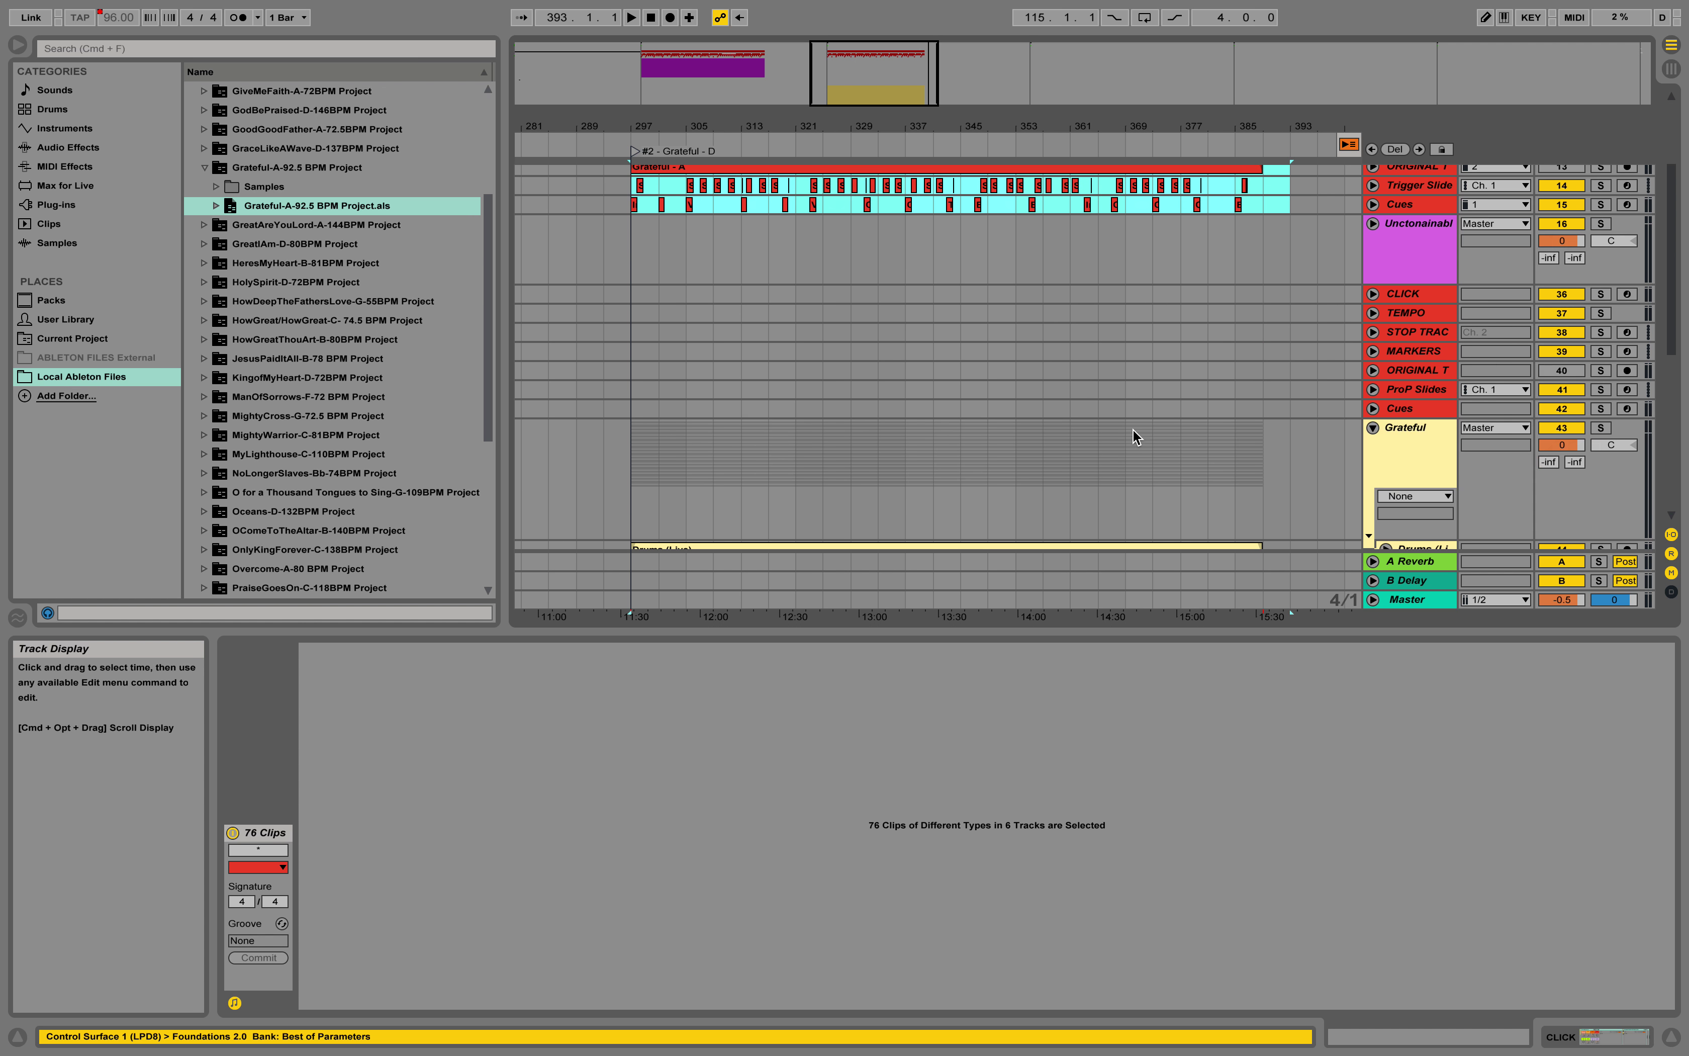
click(1409, 296)
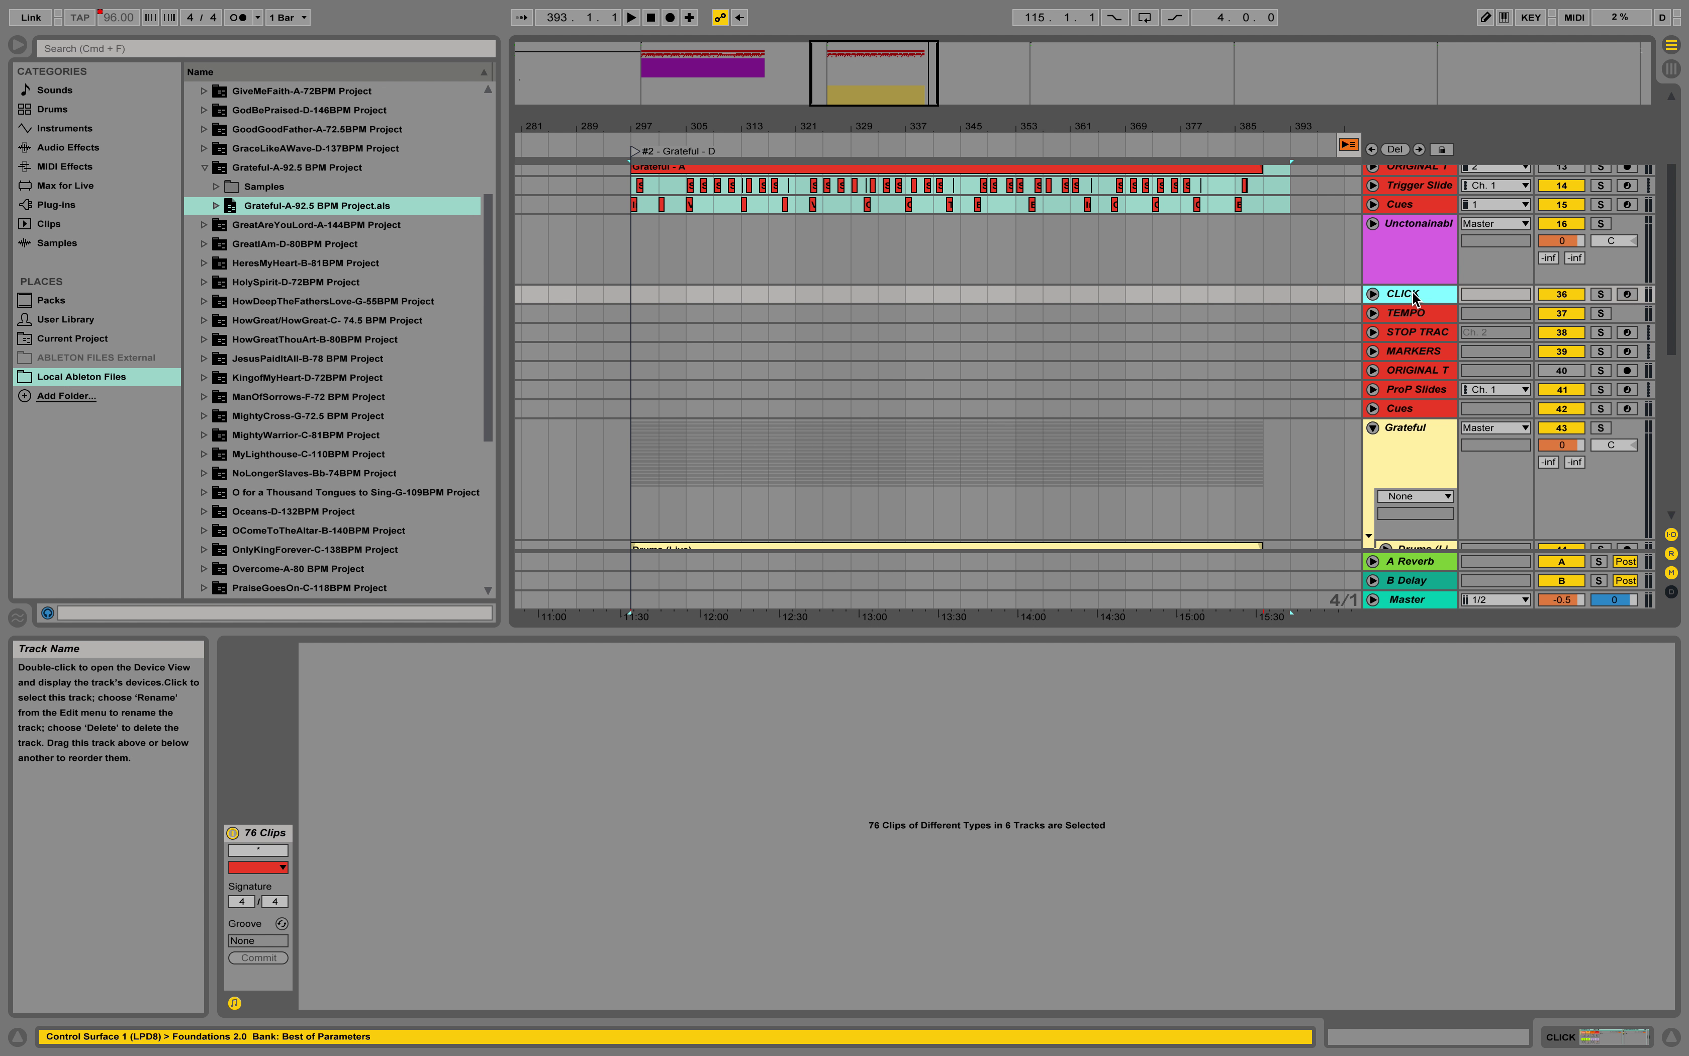
shift+click(1430, 407)
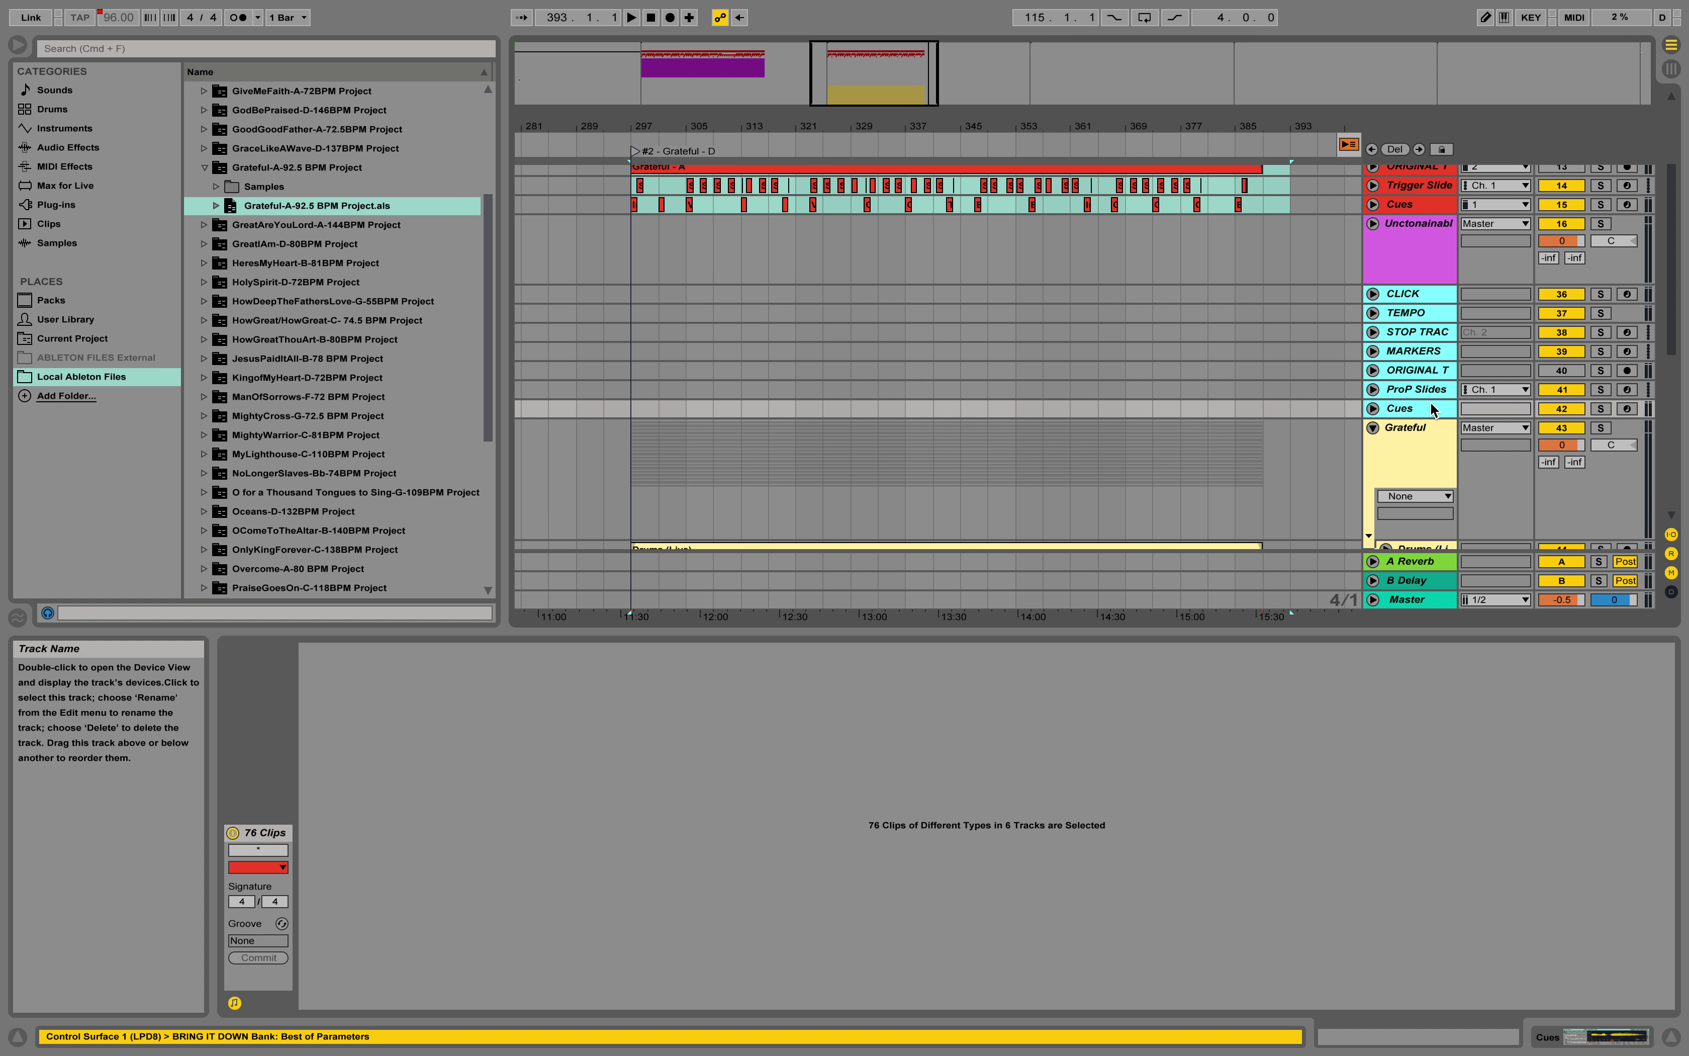
key(Delete)
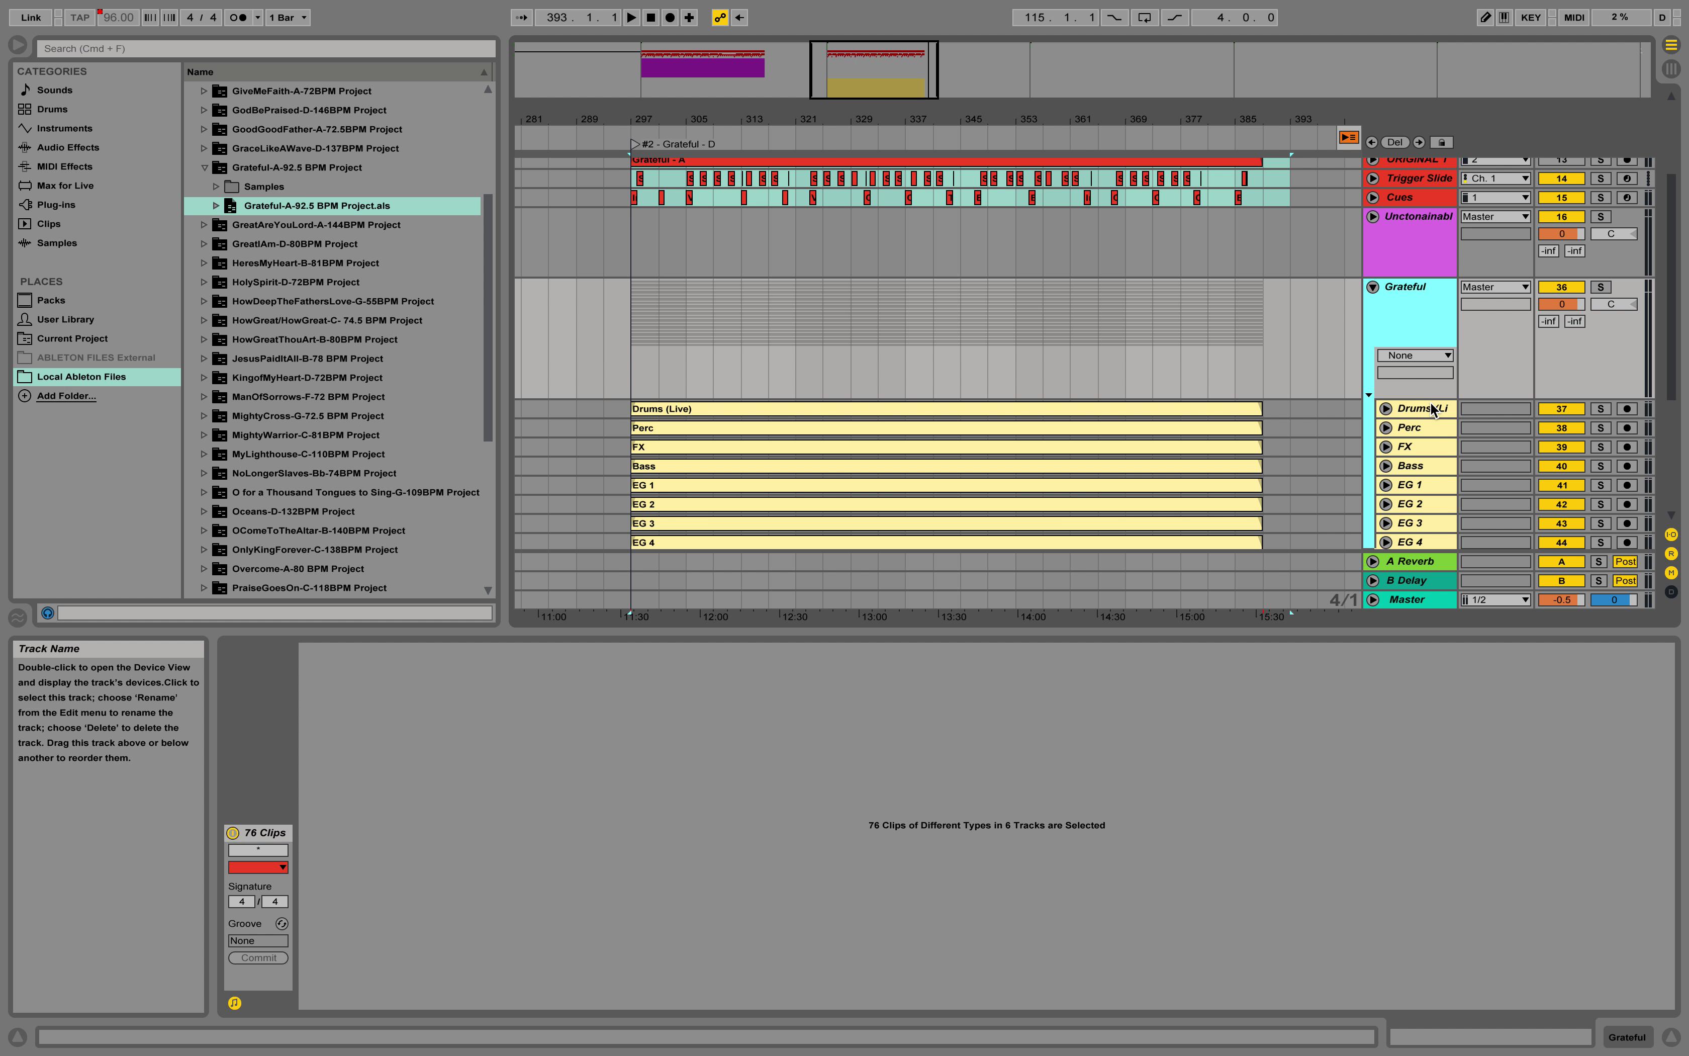
Fold the yellow Grateful group track to hide its individual instrument tracks, and review the song's placement in the arrangement.
click(1375, 289)
click(1298, 501)
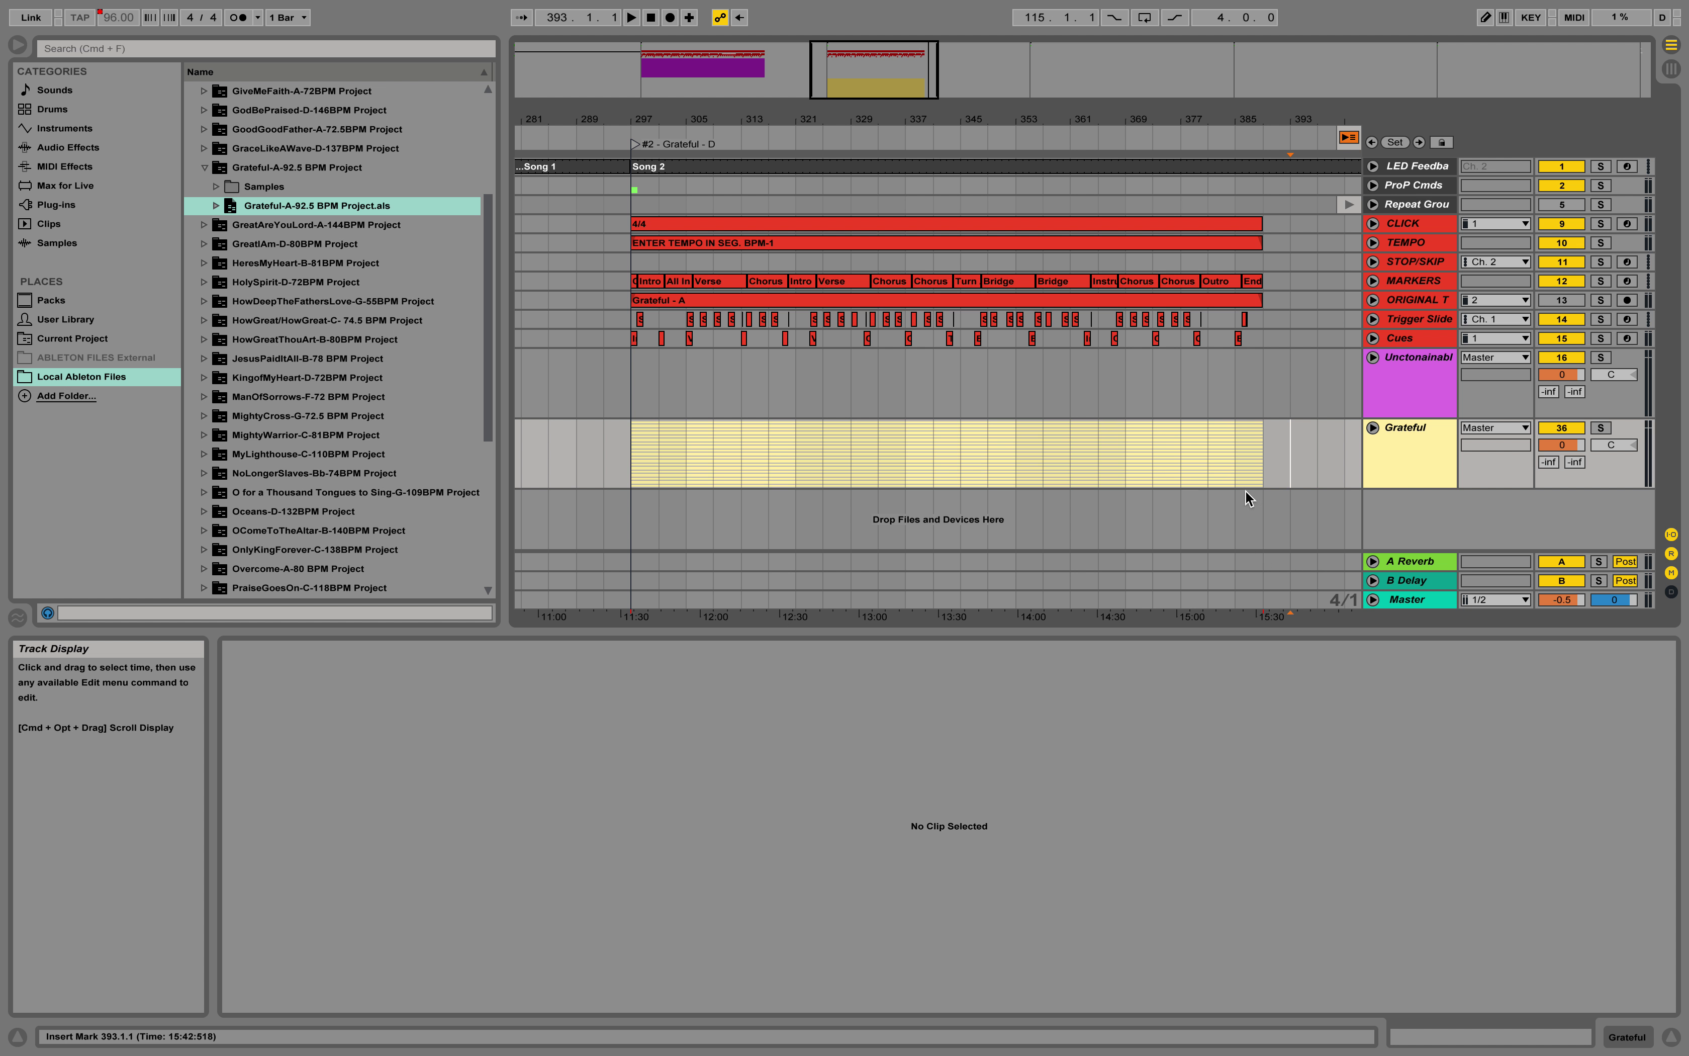
click(1034, 60)
click(850, 61)
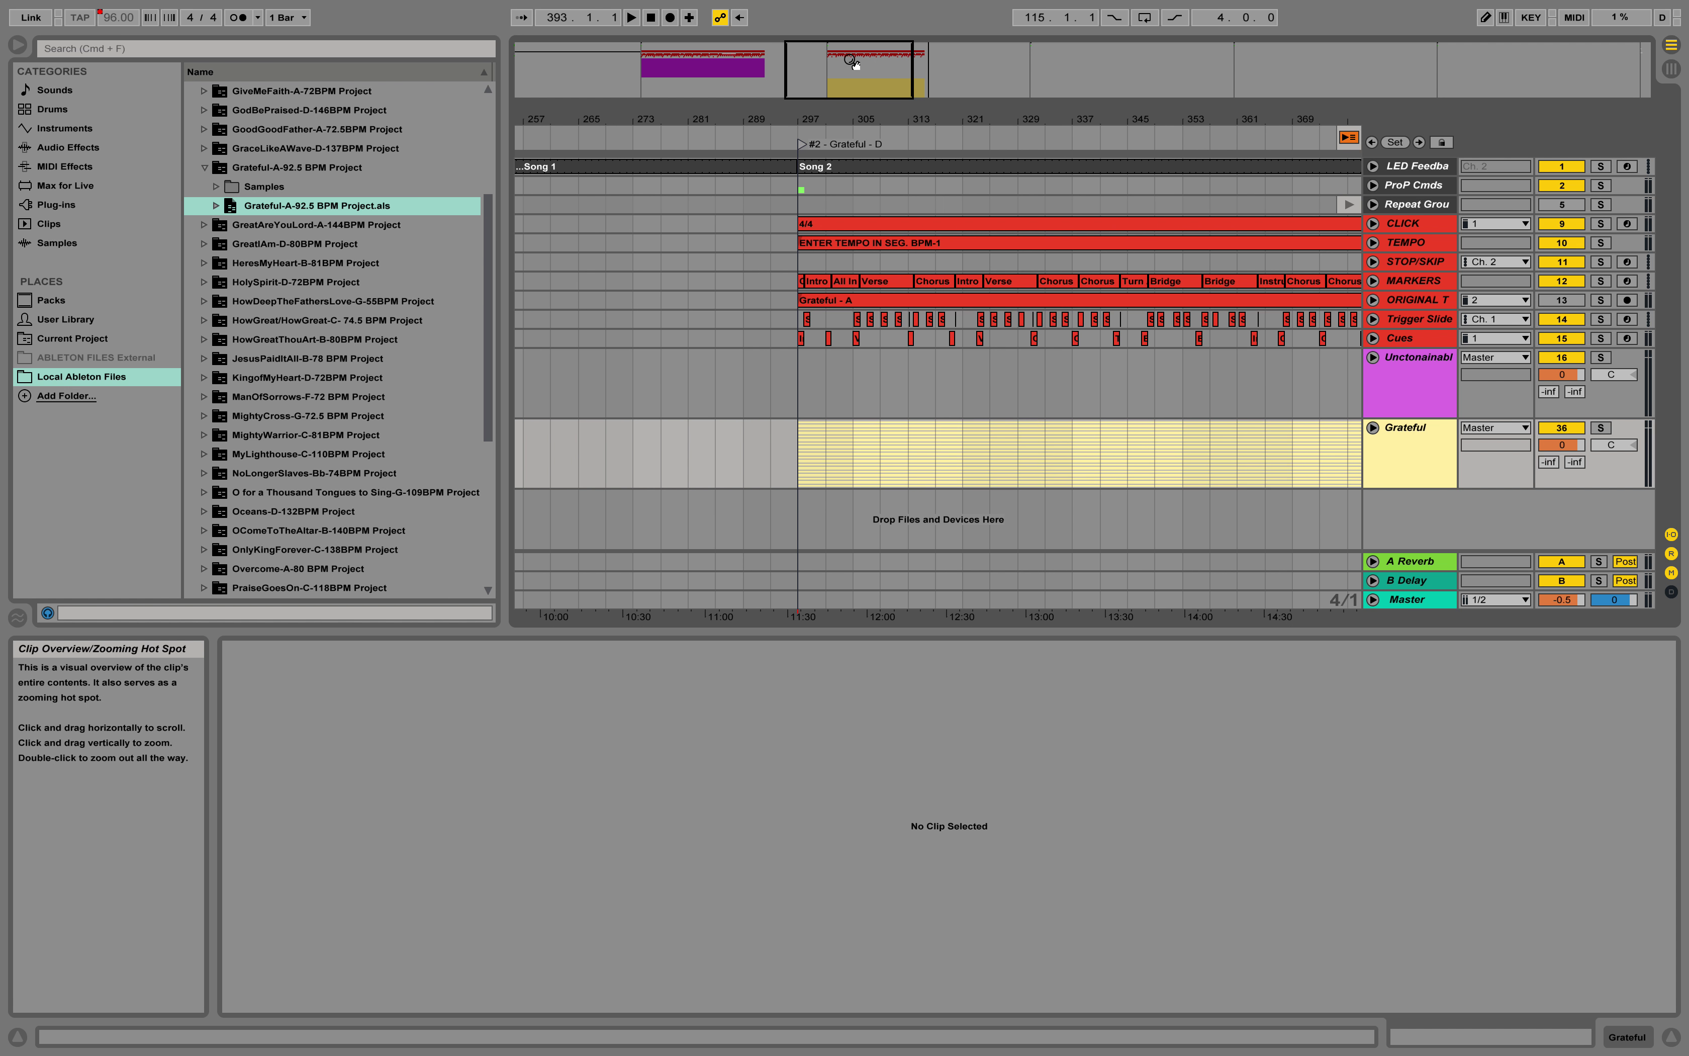
drag(848, 88, 860, 80)
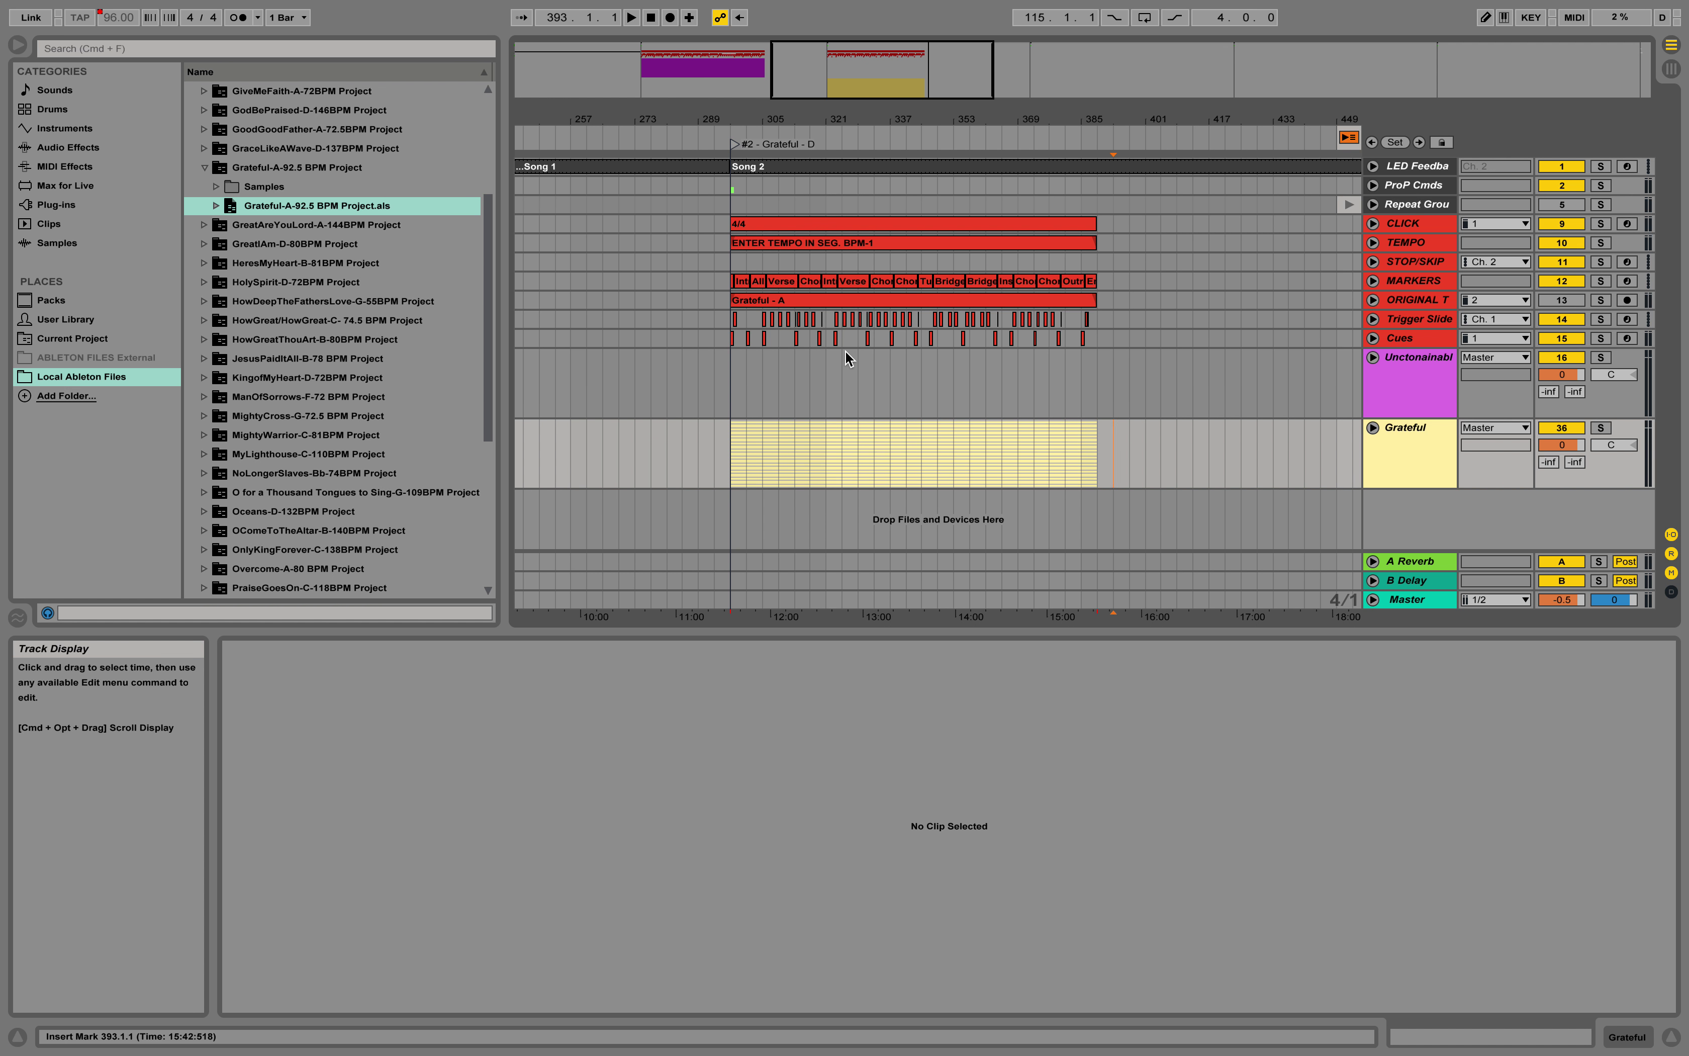
Switch to the Planning Center service plan in Safari to check the song order.
key(ctrl+Left)
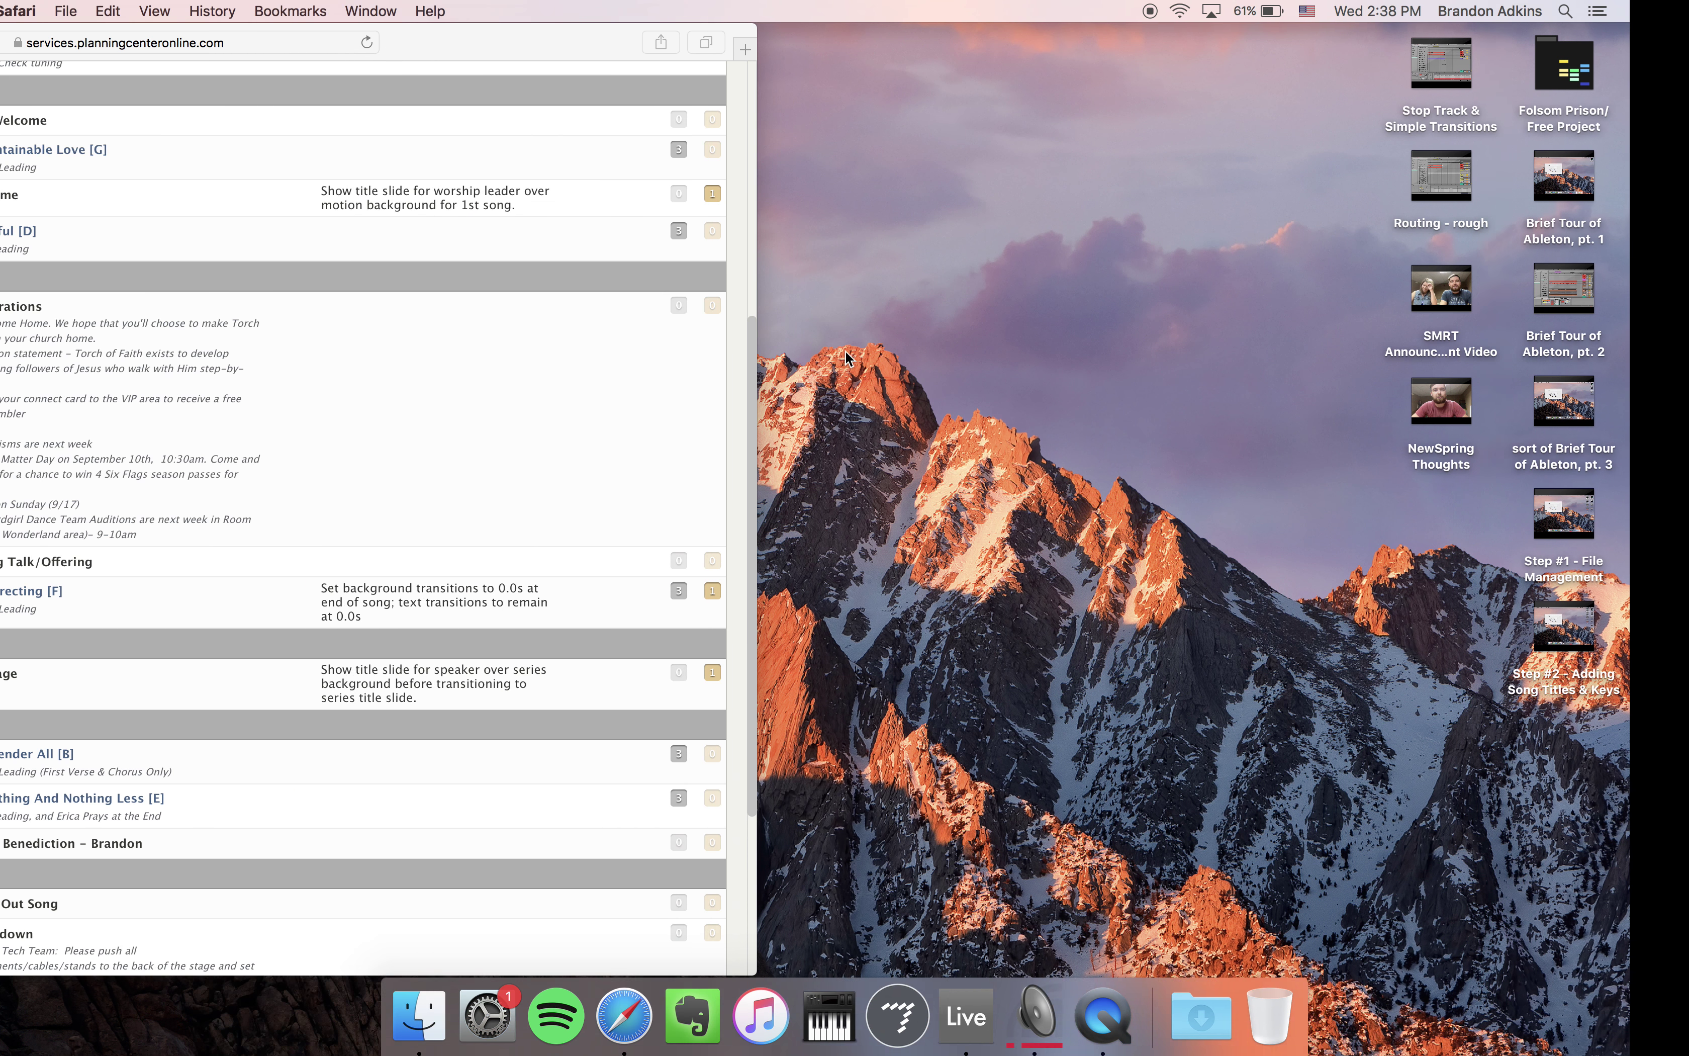